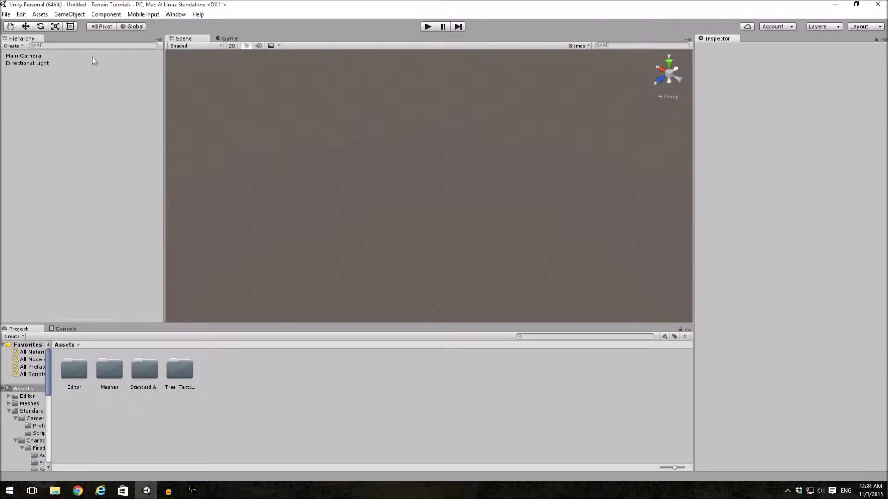
Create a new Terrain from the 3D Object menu and orbit to look across it toward the horizon.
{"action": "left_click", "coordinate": [69, 14]}
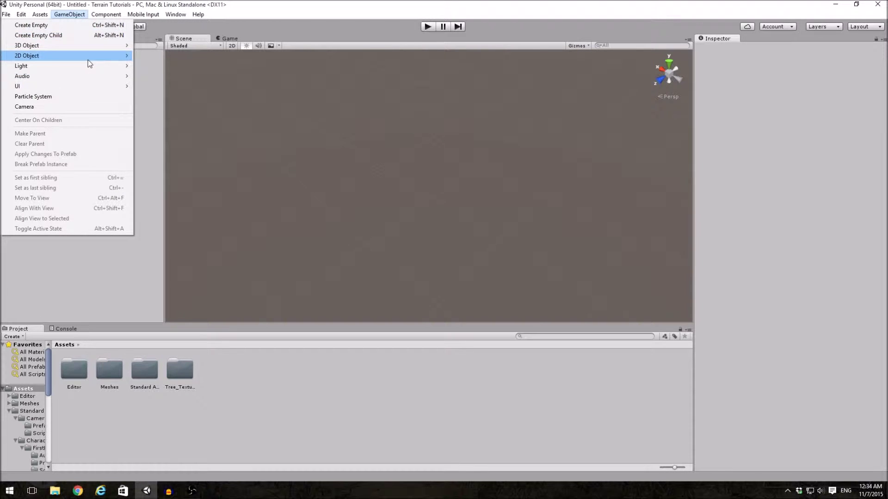
{"action": "mouse_move", "coordinate": [27, 45]}
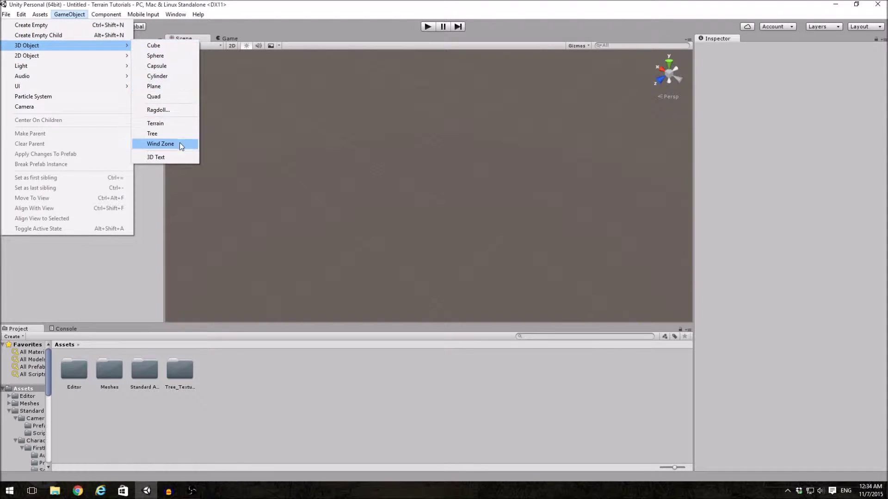
{"action": "left_click", "coordinate": [156, 124]}
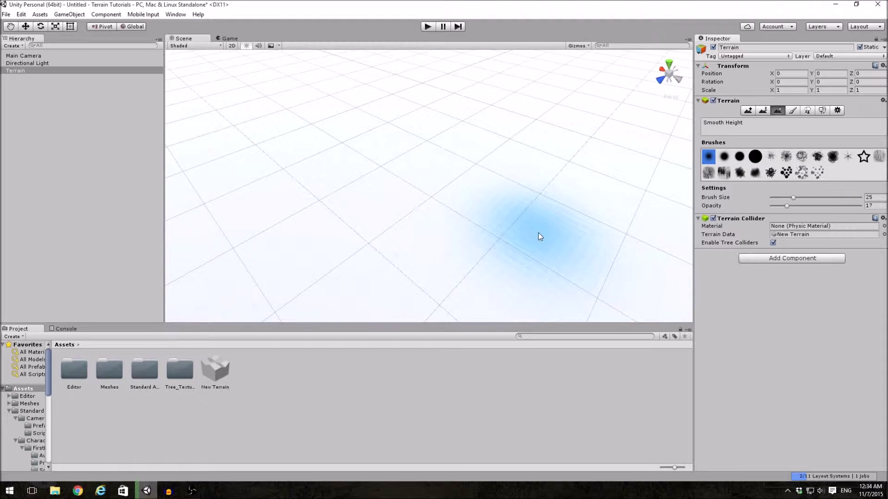
{"action": "mouse_move", "coordinate": [539, 233]}
{"action": "right_mouse_down"}
{"action": "mouse_move", "coordinate": [531, 192]}
{"action": "mouse_move", "coordinate": [586, 199]}
{"action": "right_mouse_up"}
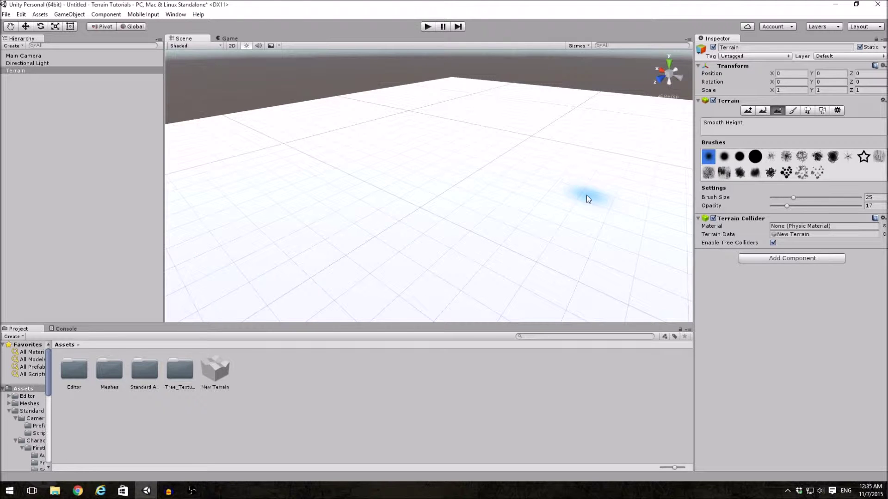
{"action": "mouse_move", "coordinate": [485, 194]}
{"action": "right_mouse_down"}
{"action": "mouse_move", "coordinate": [561, 184]}
{"action": "mouse_move", "coordinate": [482, 213]}
{"action": "right_mouse_up"}
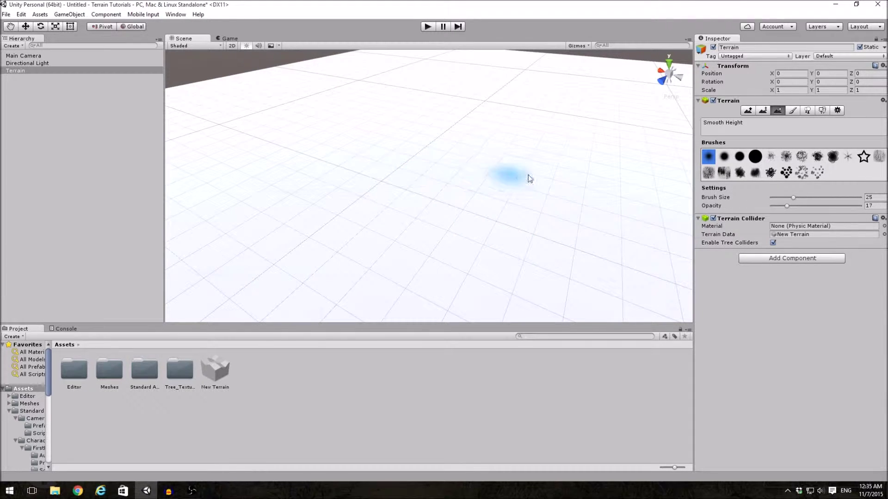
Add CliffAlbedoSpecular as the terrain's albedo texture so rock covers the whole terrain.
{"action": "left_click", "coordinate": [795, 111]}
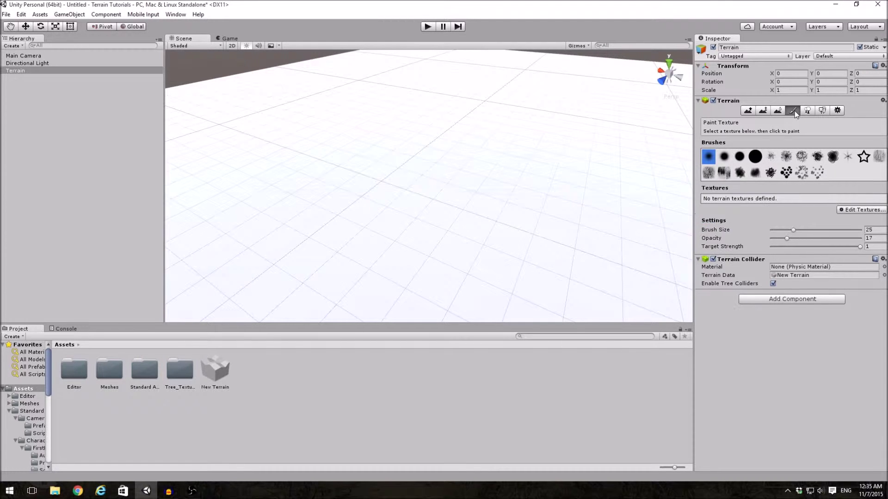
{"action": "scroll", "coordinate": [417, 186], "scroll_direction": "down", "scroll_amount": 2}
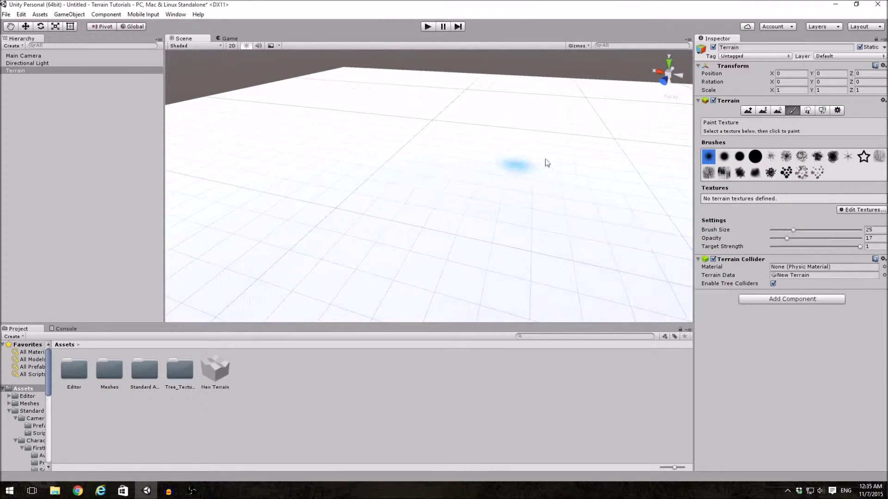
{"action": "left_click", "coordinate": [863, 209]}
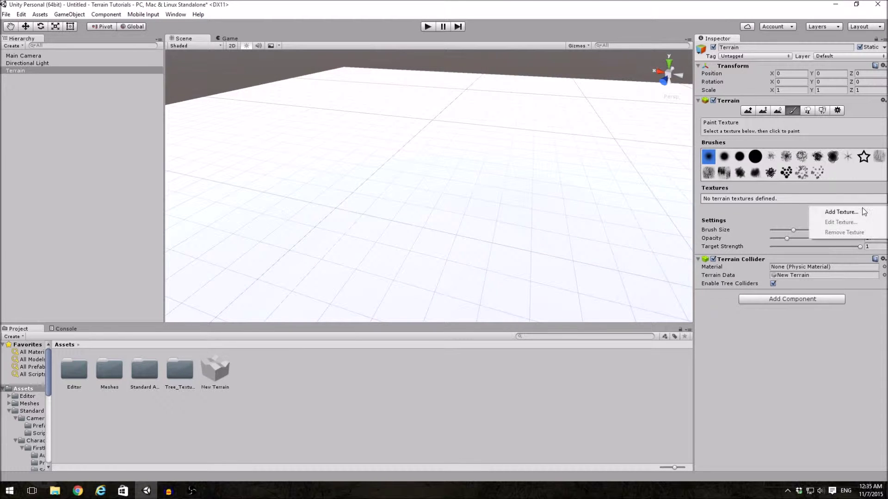
{"action": "left_click", "coordinate": [842, 212]}
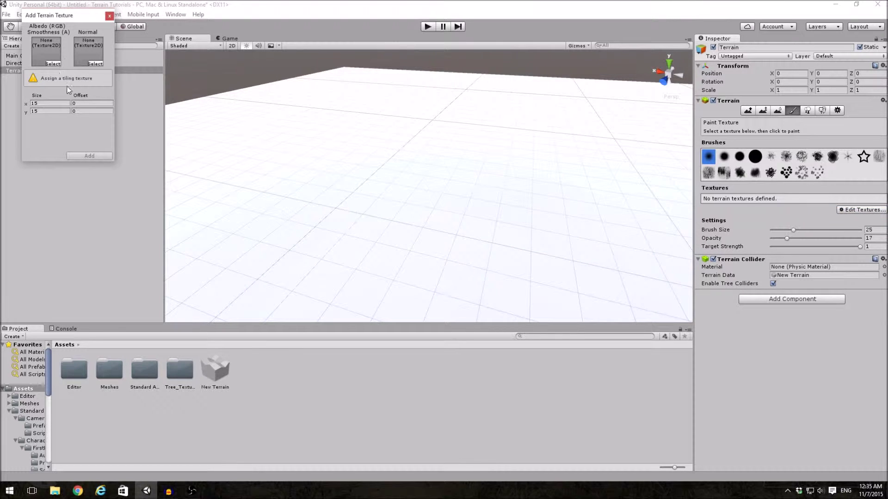
{"action": "left_click", "coordinate": [54, 64]}
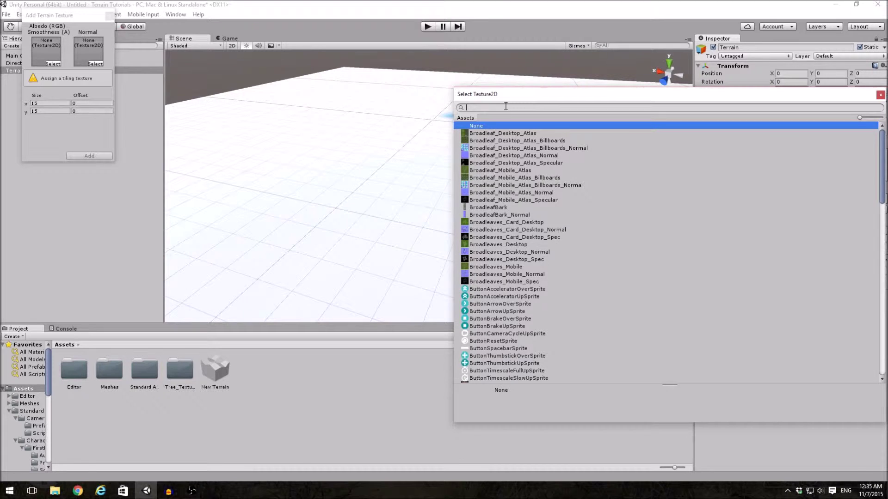
{"action": "type", "text": "cliff"}
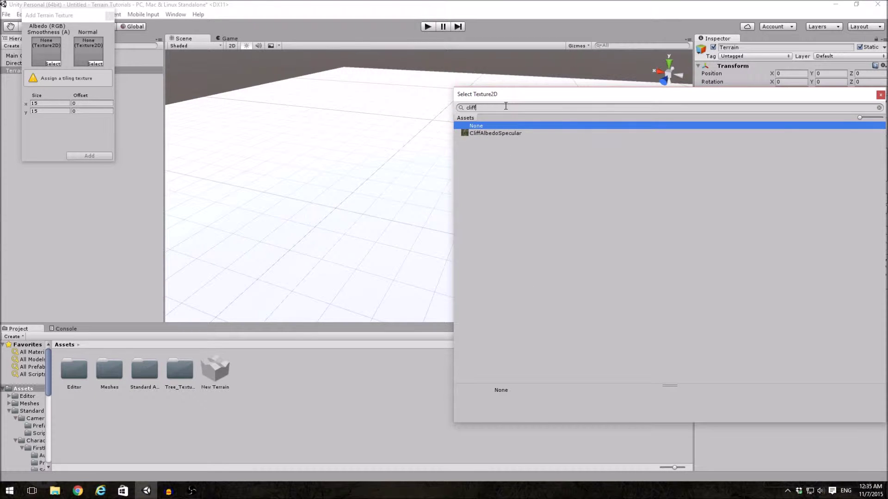
{"action": "left_click", "coordinate": [491, 133]}
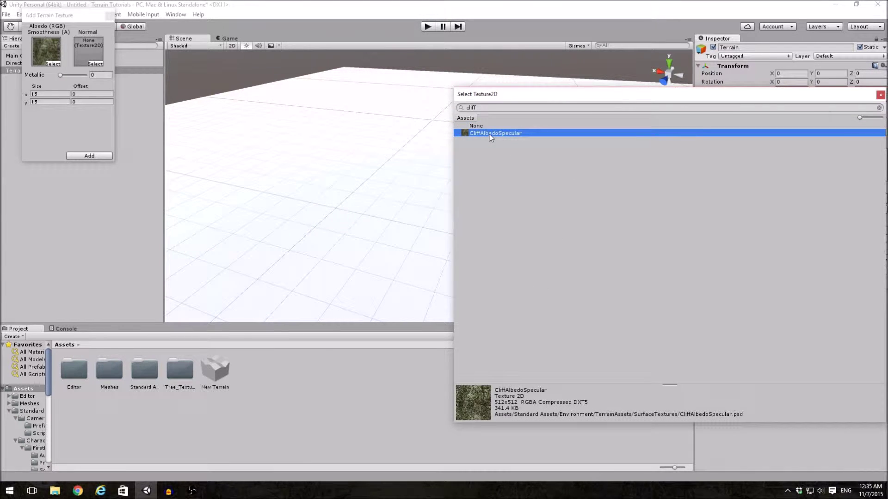
{"action": "double_click", "coordinate": [491, 137]}
{"action": "left_click", "coordinate": [89, 156]}
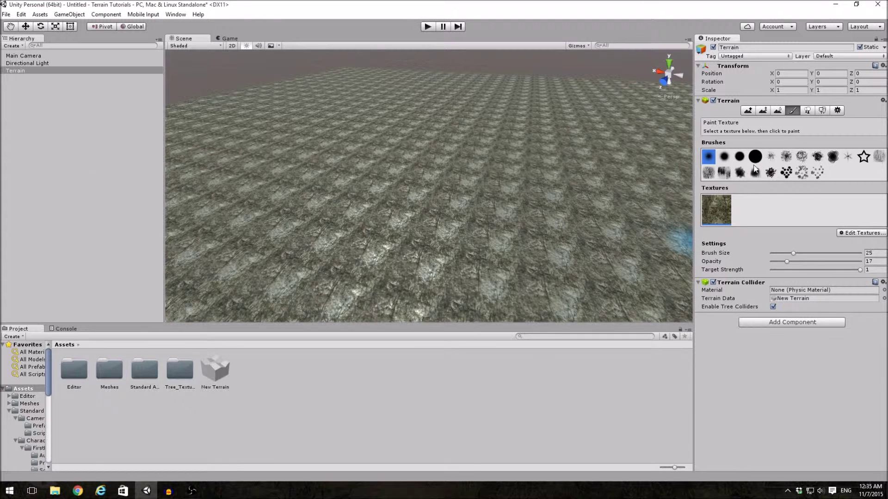
{"action": "left_click", "coordinate": [762, 111]}
Choose the fourth, large solid brush, set opacity to 100, and set the target height.
{"action": "mouse_move", "coordinate": [485, 250]}
{"action": "right_mouse_down"}
{"action": "mouse_move", "coordinate": [541, 204]}
{"action": "mouse_move", "coordinate": [527, 229]}
{"action": "right_mouse_up"}
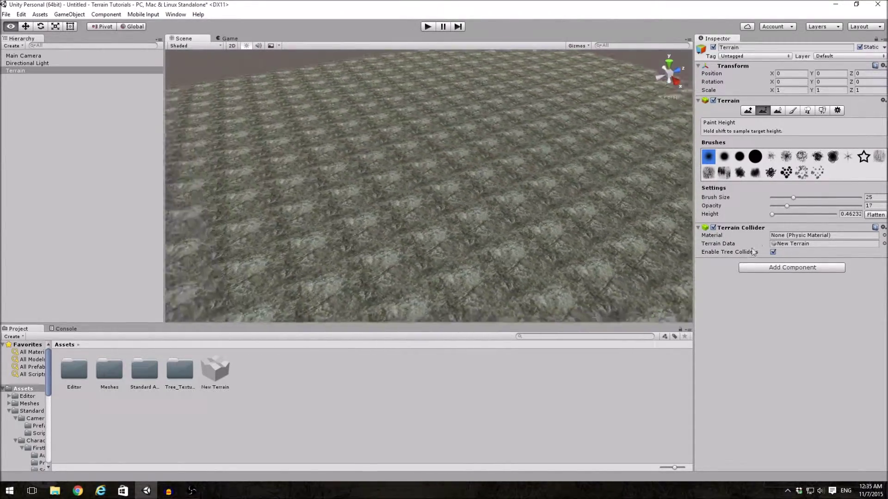
{"action": "right_click_drag", "start_coordinate": [416, 173], "coordinate": [361, 208]}
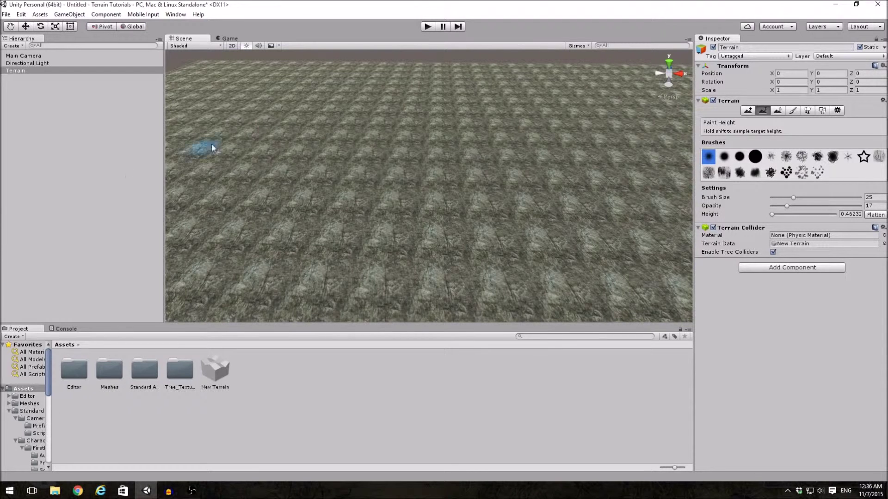
{"action": "left_click", "coordinate": [755, 156]}
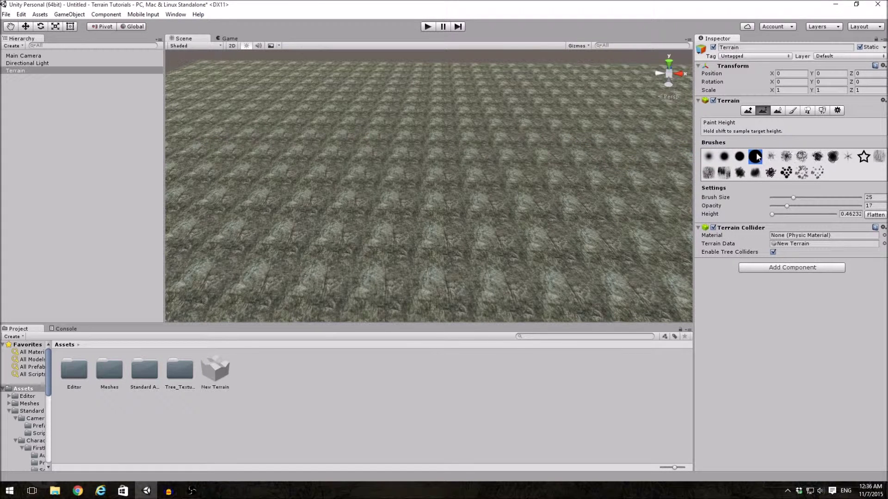
{"action": "left_click", "coordinate": [870, 197]}
{"action": "left_click", "coordinate": [870, 206]}
{"action": "type", "text": "1"}
{"action": "type", "text": "00"}
{"action": "left_click", "coordinate": [849, 214]}
{"action": "type", "text": "1"}
{"action": "right_click_drag", "start_coordinate": [417, 215], "coordinate": [624, 194]}
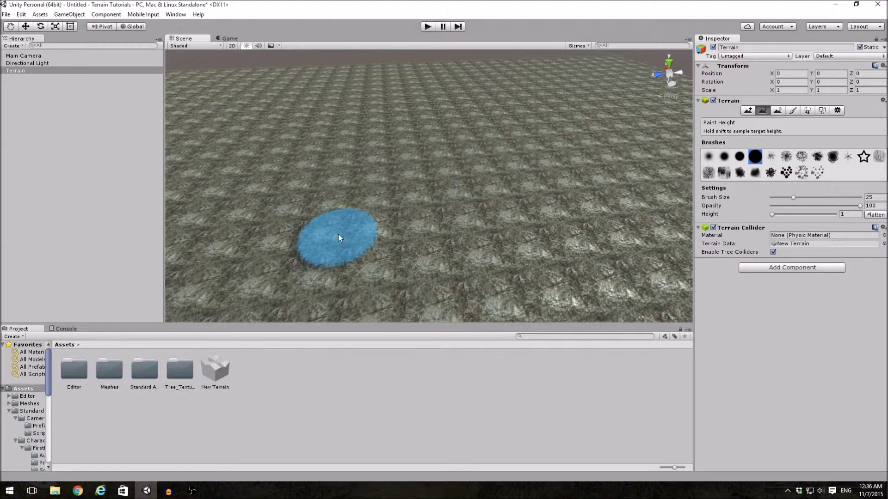
{"action": "left_click", "coordinate": [845, 213]}
{"action": "type", "text": "2"}
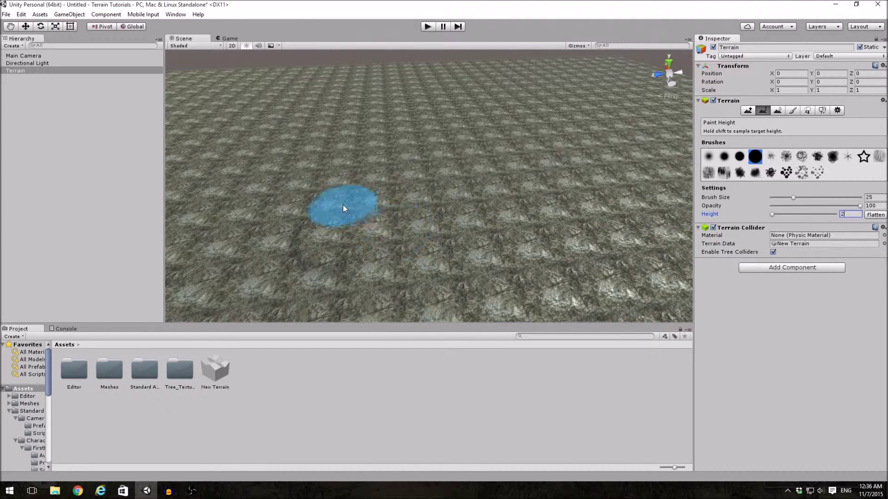
Paint low cliff-edged terrain steps at target heights 2, 3 and 4.
{"action": "mouse_move", "coordinate": [374, 198]}
{"action": "right_mouse_down"}
{"action": "mouse_move", "coordinate": [397, 194]}
{"action": "mouse_move", "coordinate": [198, 195]}
{"action": "mouse_move", "coordinate": [401, 196]}
{"action": "right_mouse_up"}
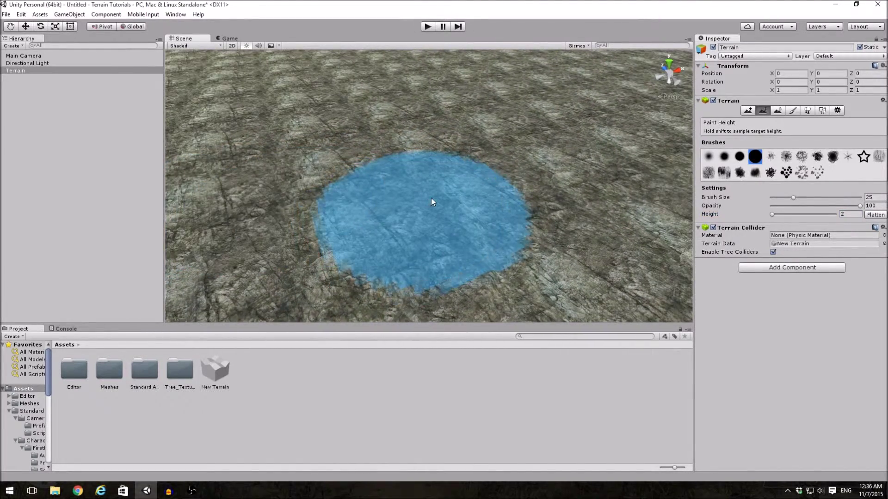
{"action": "left_click", "coordinate": [451, 197]}
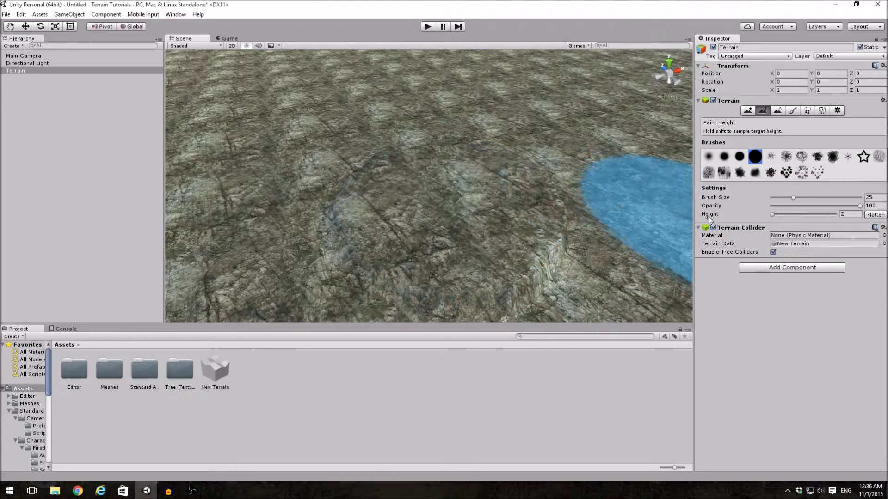
{"action": "left_click", "coordinate": [847, 214]}
{"action": "type", "text": "3"}
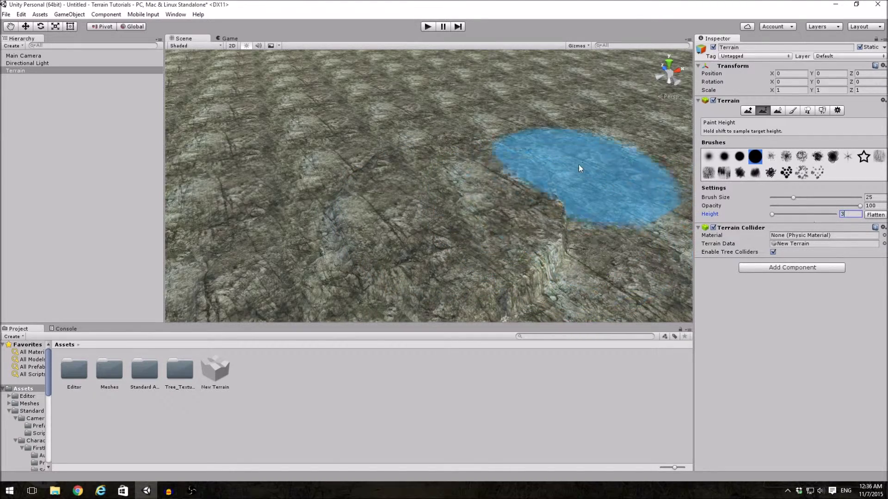
{"action": "left_click", "coordinate": [580, 171]}
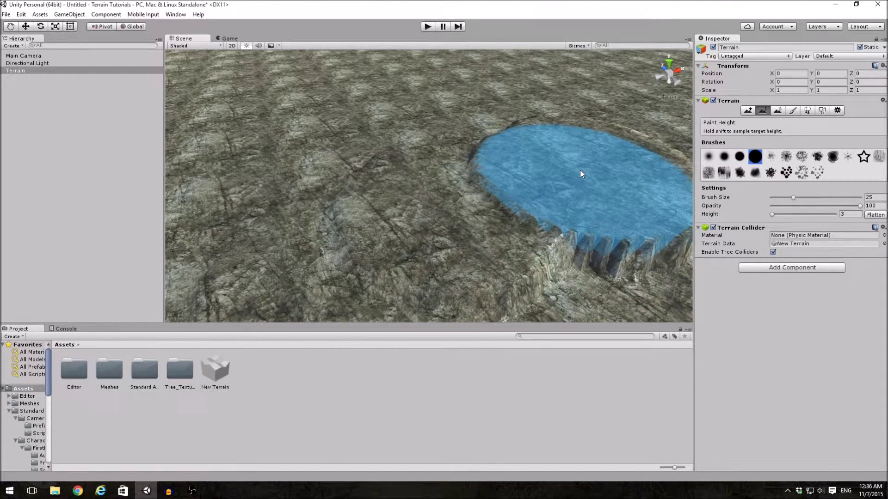
{"action": "right_click_drag", "start_coordinate": [580, 170], "coordinate": [520, 156]}
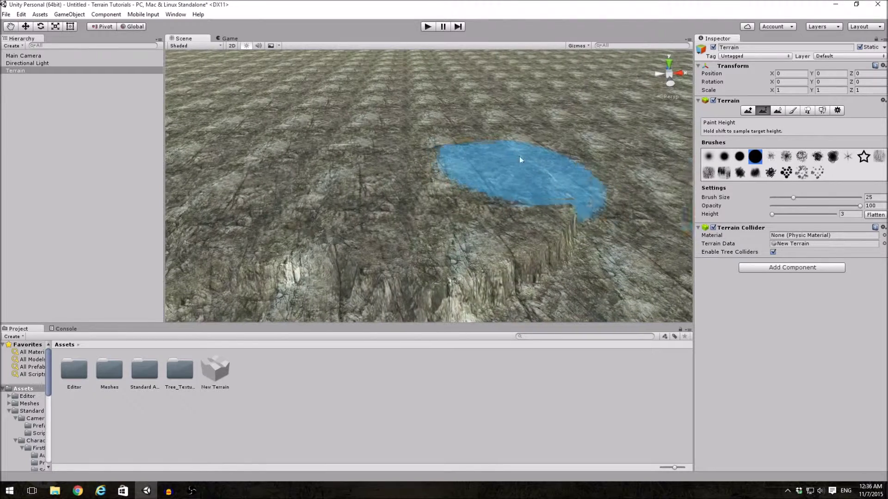
{"action": "left_click", "coordinate": [847, 214]}
{"action": "type", "text": "4"}
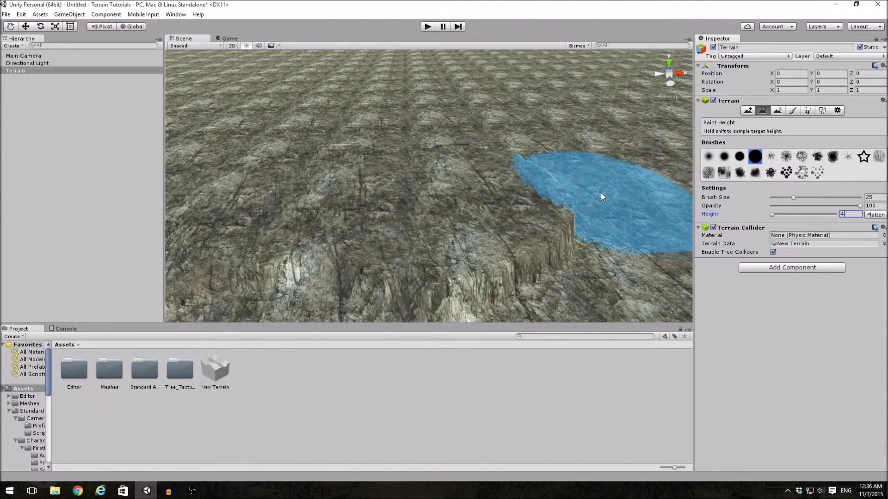
{"action": "left_click", "coordinate": [598, 201]}
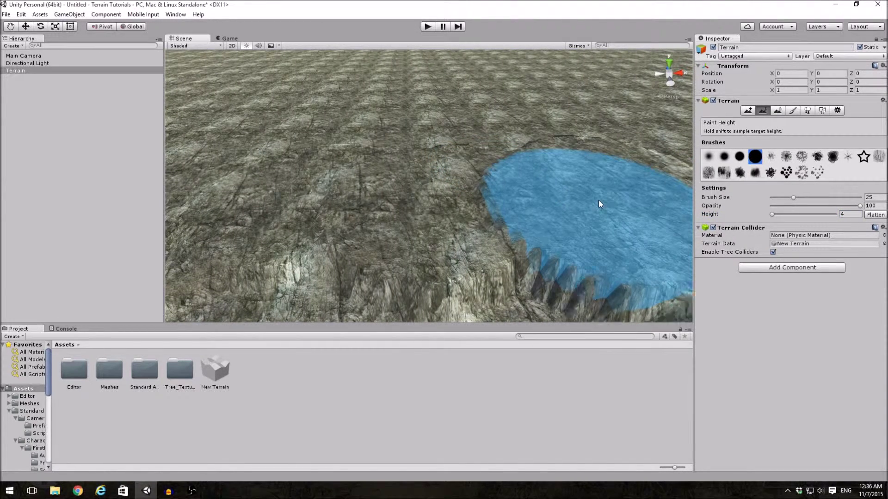
{"action": "right_click_drag", "start_coordinate": [599, 201], "coordinate": [646, 222]}
{"action": "left_click", "coordinate": [848, 215]}
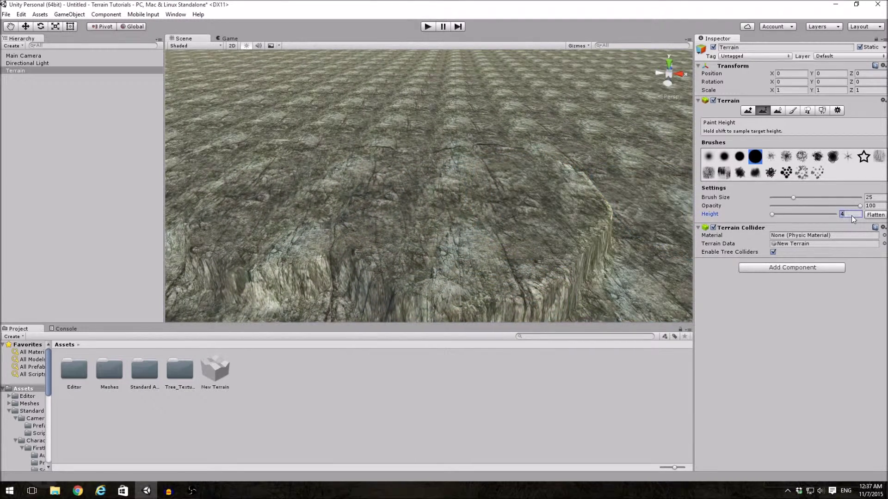
{"action": "type", "text": "5"}
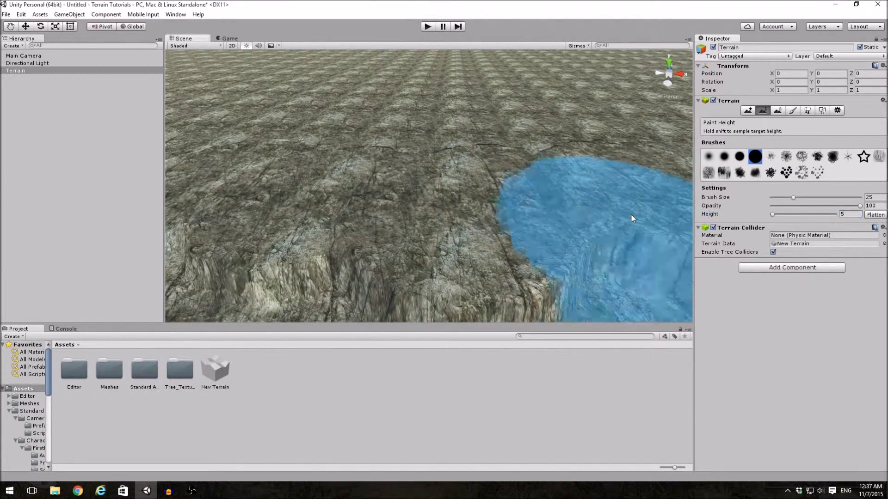
{"action": "mouse_move", "coordinate": [639, 201]}
{"action": "right_mouse_down"}
{"action": "mouse_move", "coordinate": [641, 220]}
{"action": "mouse_move", "coordinate": [881, 246]}
{"action": "mouse_move", "coordinate": [3, 236]}
{"action": "right_mouse_up"}
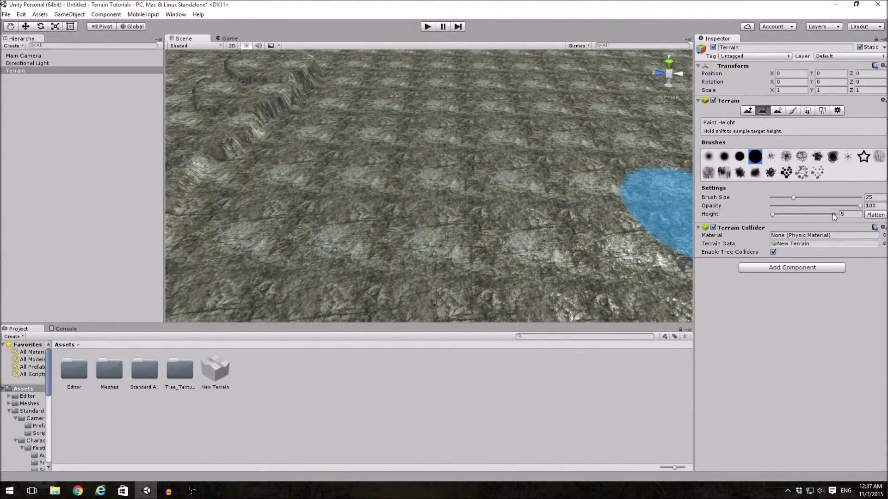
{"action": "left_click", "coordinate": [846, 214]}
{"action": "type", "text": "0"}
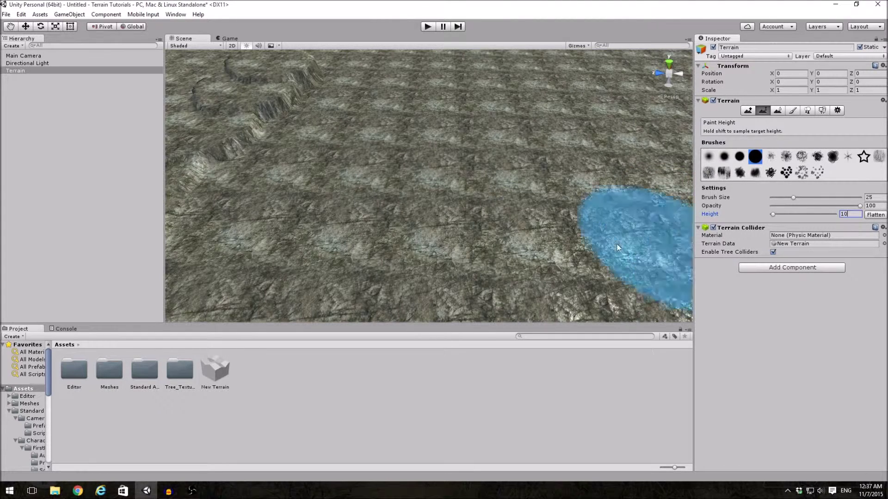
Paint the first mesa levels at target heights 10 and 15.
{"action": "left_click_drag", "start_coordinate": [520, 215], "coordinate": [539, 182]}
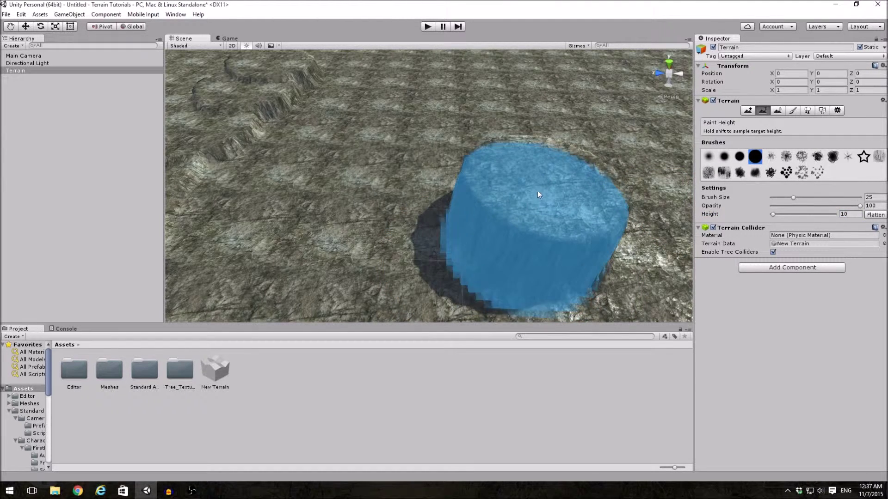
{"action": "mouse_move", "coordinate": [539, 182]}
{"action": "right_mouse_down"}
{"action": "mouse_move", "coordinate": [510, 211]}
{"action": "mouse_move", "coordinate": [682, 206]}
{"action": "right_mouse_up"}
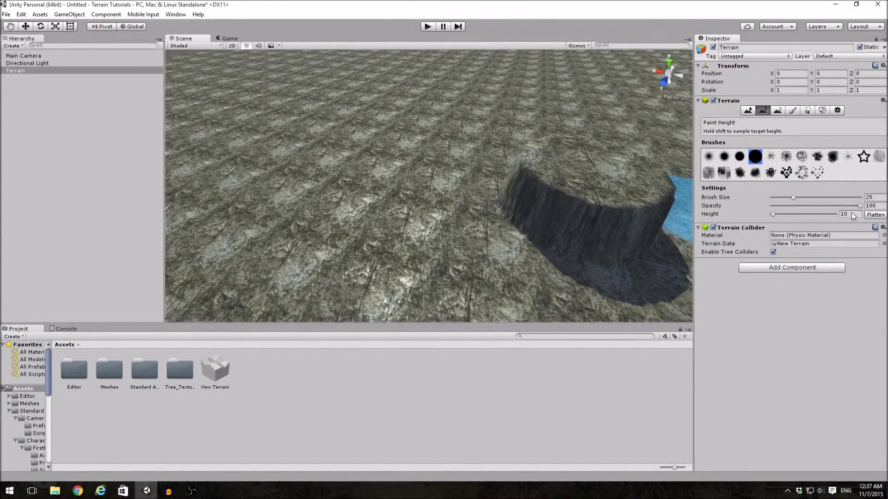
{"action": "left_click", "coordinate": [846, 214]}
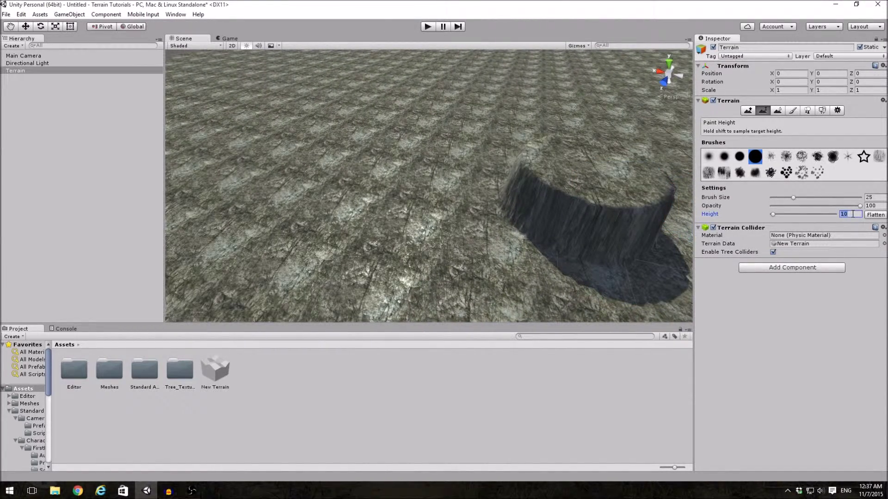
{"action": "type", "text": "15"}
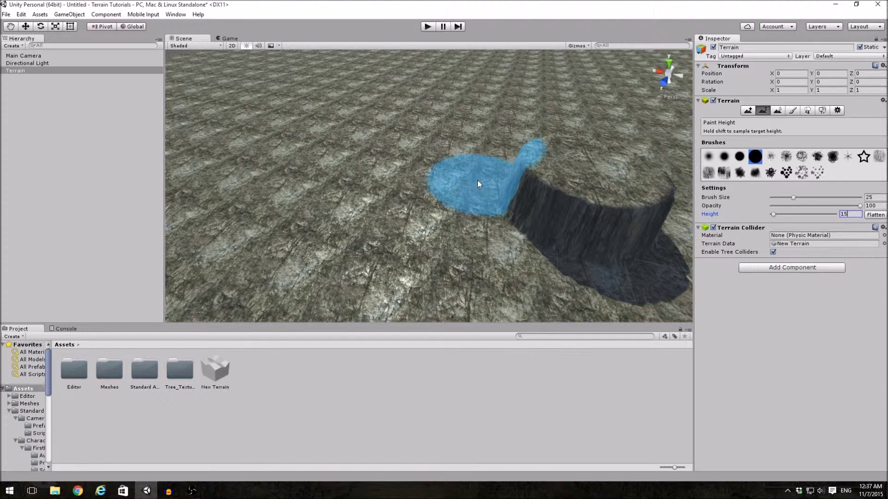
{"action": "left_click_drag", "start_coordinate": [477, 179], "coordinate": [485, 129]}
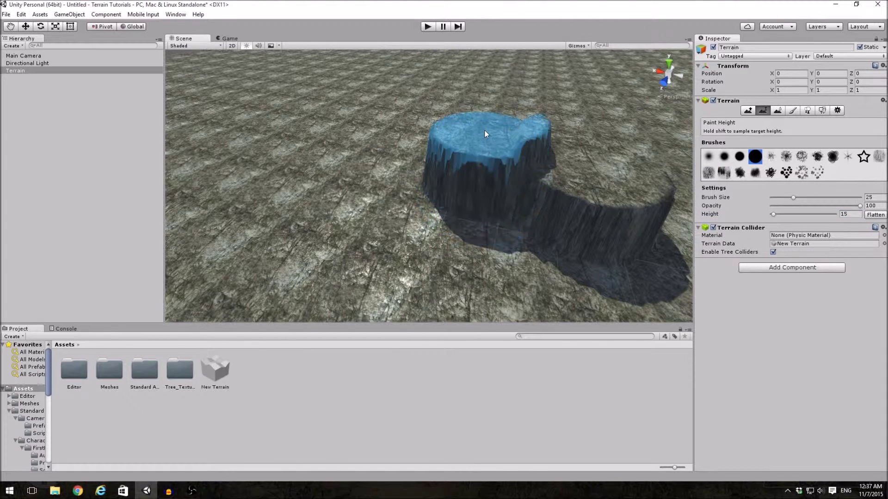
{"action": "left_click", "coordinate": [484, 130]}
{"action": "mouse_move", "coordinate": [489, 114]}
{"action": "right_mouse_down"}
{"action": "mouse_move", "coordinate": [503, 131]}
{"action": "mouse_move", "coordinate": [568, 145]}
{"action": "right_mouse_up"}
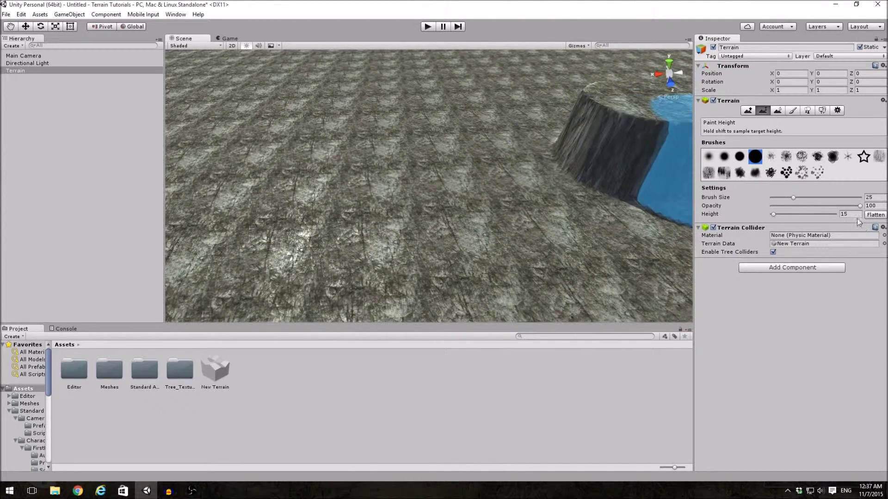
Flatten to the set height and raise plateaus at heights 20 and 25.
{"action": "left_click", "coordinate": [845, 214]}
{"action": "type", "text": "20"}
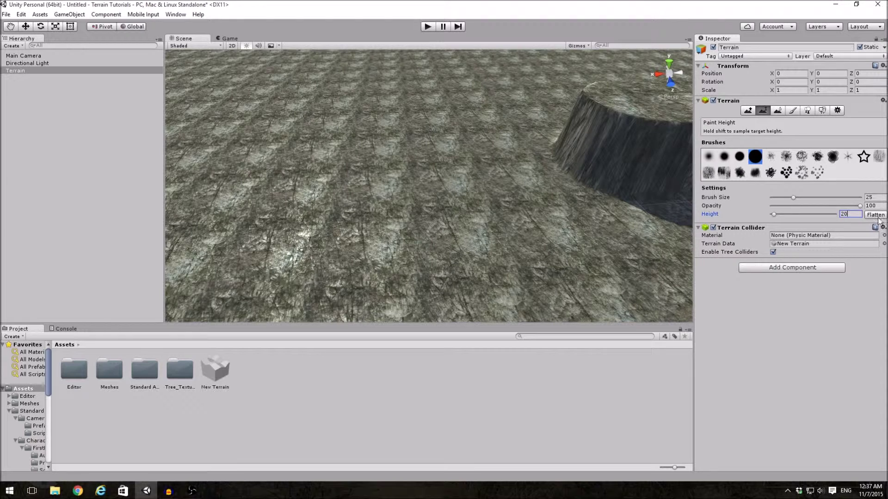
{"action": "left_click", "coordinate": [875, 215]}
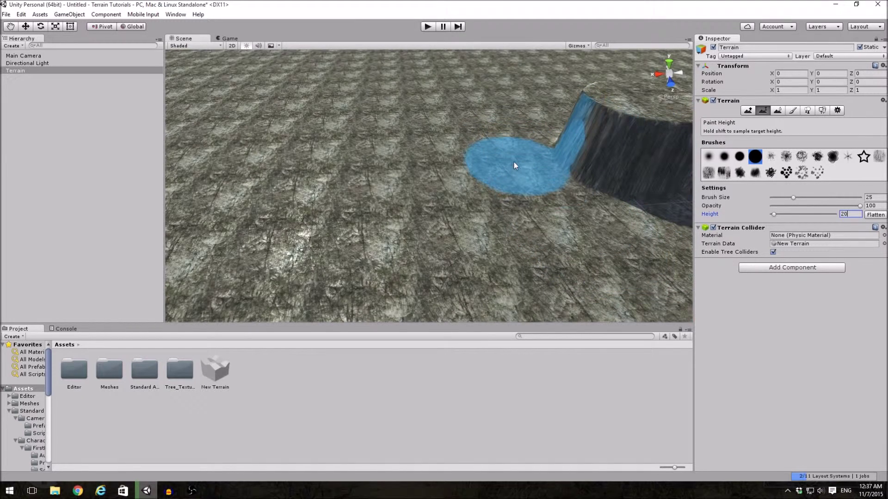
{"action": "left_click_drag", "start_coordinate": [522, 163], "coordinate": [551, 73]}
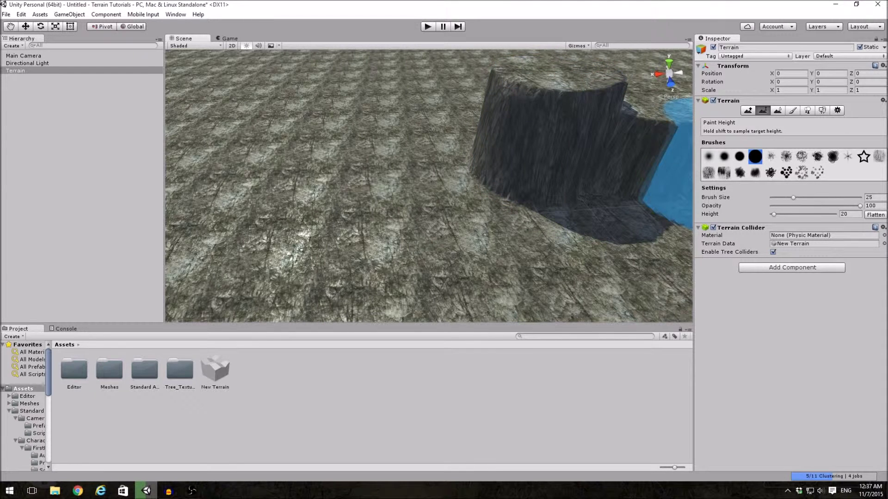
{"action": "left_click", "coordinate": [843, 214]}
{"action": "type", "text": "25"}
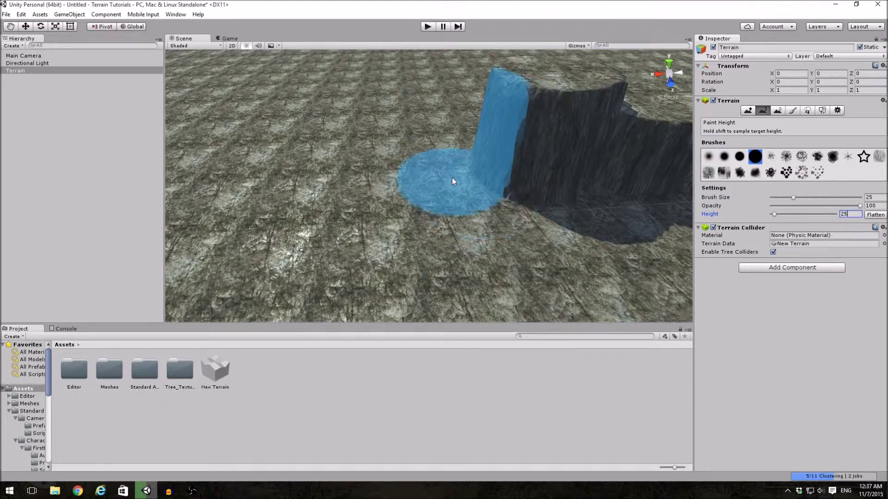
{"action": "left_click_drag", "start_coordinate": [446, 178], "coordinate": [448, 152]}
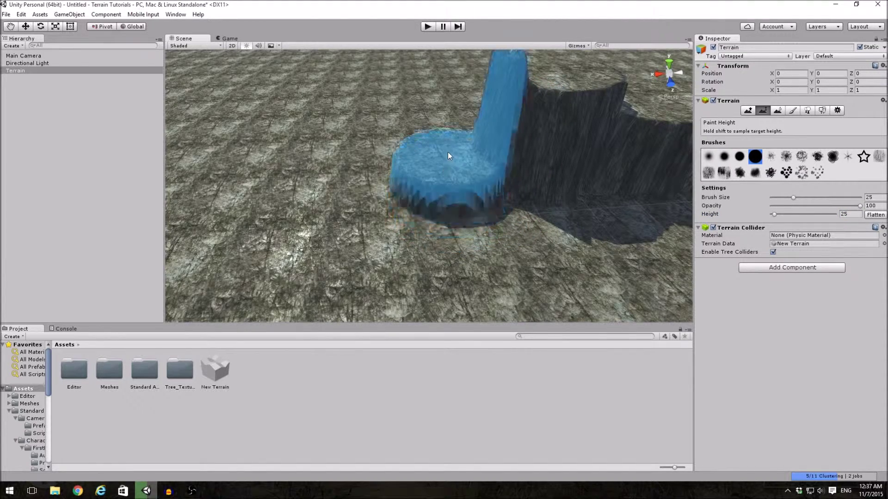
{"action": "right_click_drag", "start_coordinate": [447, 152], "coordinate": [437, 177]}
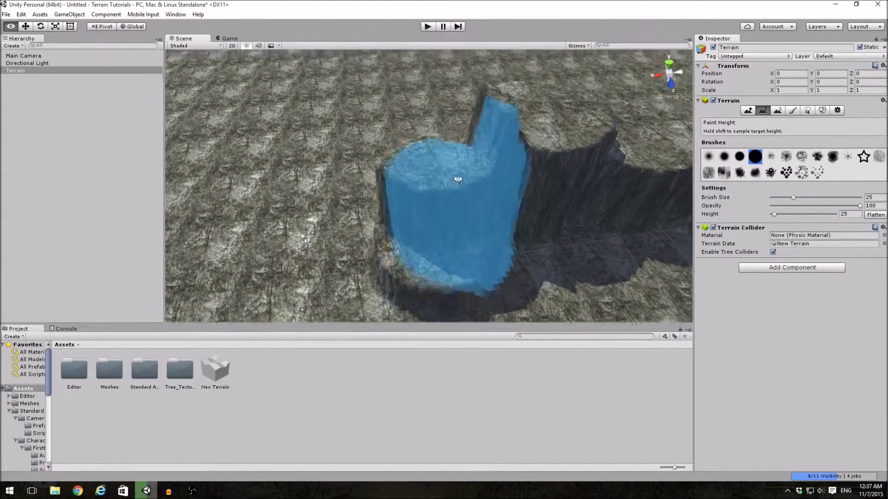
Undo the last stroke and repaint the tall height-25 plateau.
{"action": "key", "text": "ctrl+z"}
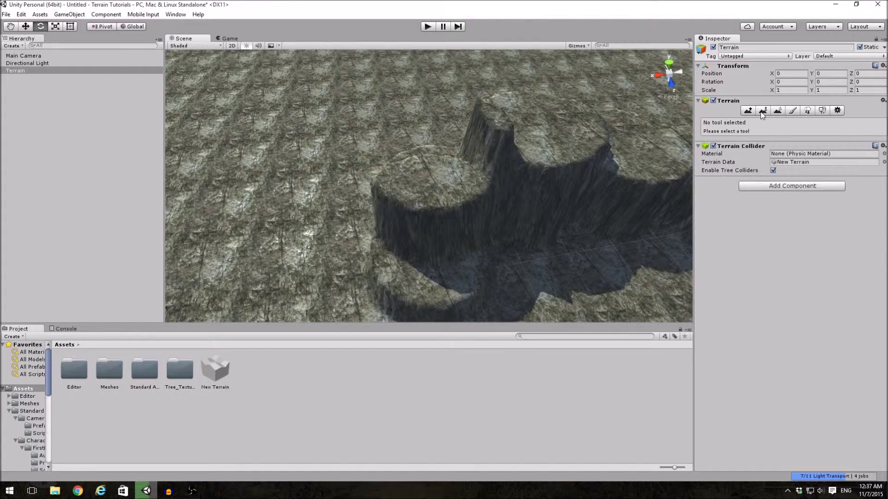
{"action": "left_click", "coordinate": [762, 110]}
{"action": "mouse_move", "coordinate": [500, 173]}
{"action": "left_mouse_down"}
{"action": "mouse_move", "coordinate": [435, 166]}
{"action": "mouse_move", "coordinate": [425, 129]}
{"action": "left_mouse_up"}
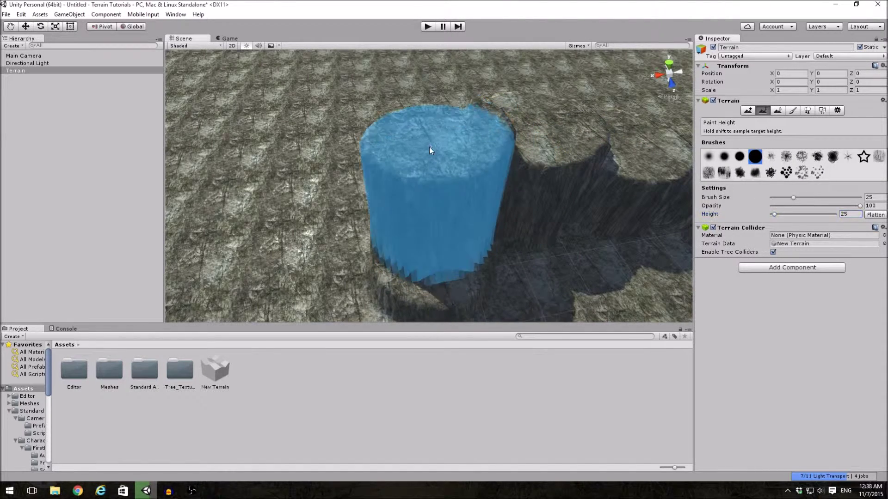
{"action": "mouse_move", "coordinate": [426, 129]}
{"action": "right_mouse_down"}
{"action": "mouse_move", "coordinate": [479, 187]}
{"action": "mouse_move", "coordinate": [526, 184]}
{"action": "right_mouse_up"}
Carve part of the mesa edge back down to ground level, height 0.
{"action": "left_click", "coordinate": [549, 179], "text": "shift"}
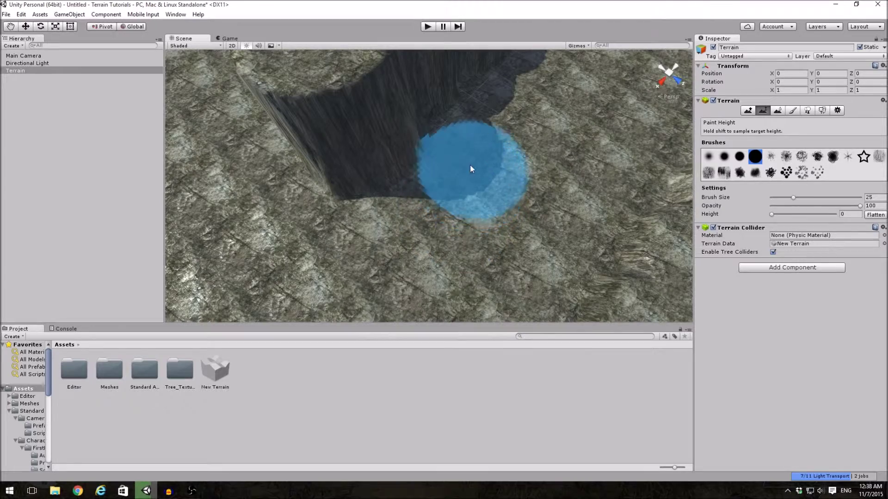
{"action": "left_click_drag", "start_coordinate": [467, 179], "coordinate": [404, 207]}
{"action": "mouse_move", "coordinate": [554, 176]}
{"action": "right_mouse_down"}
{"action": "mouse_move", "coordinate": [599, 118]}
{"action": "mouse_move", "coordinate": [174, 149]}
{"action": "right_mouse_up"}
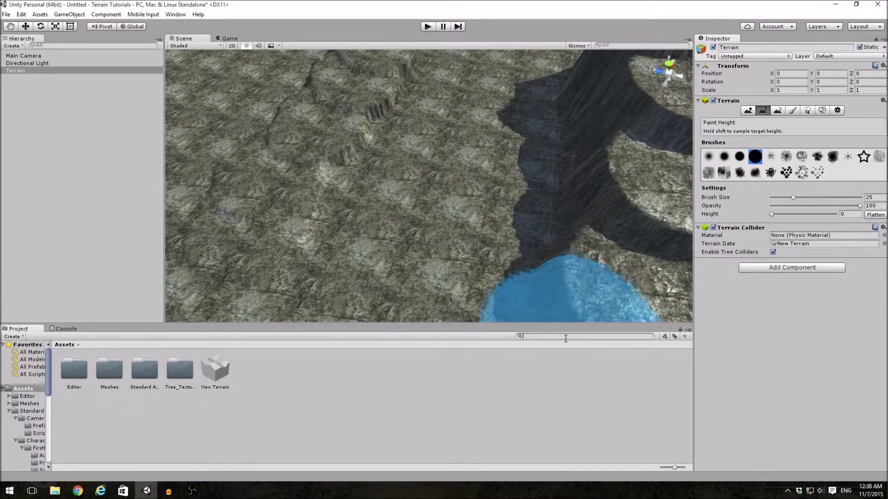
{"action": "type", "text": "first"}
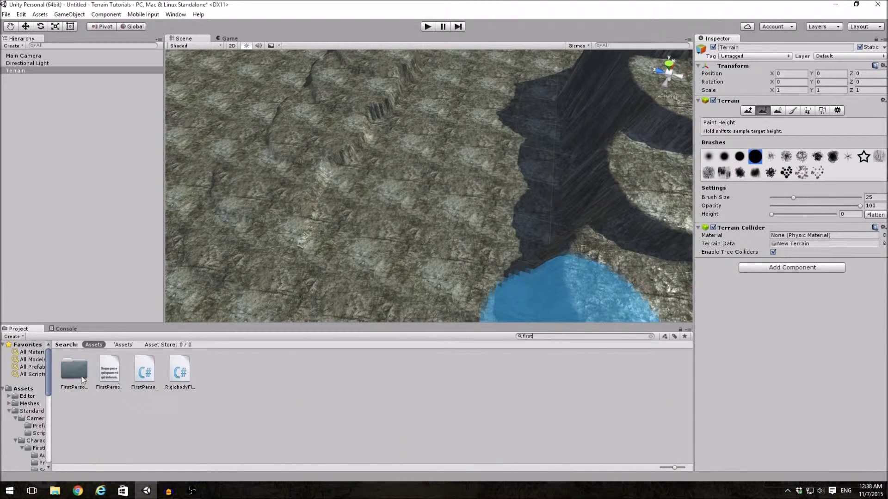
Drop the FPSController prefab onto the terrain and lift it slightly.
{"action": "double_click", "coordinate": [82, 375]}
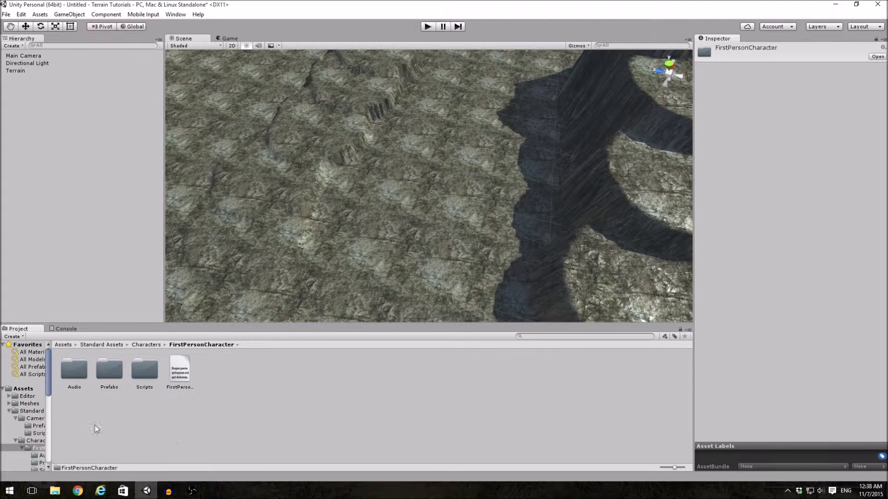
{"action": "double_click", "coordinate": [109, 371]}
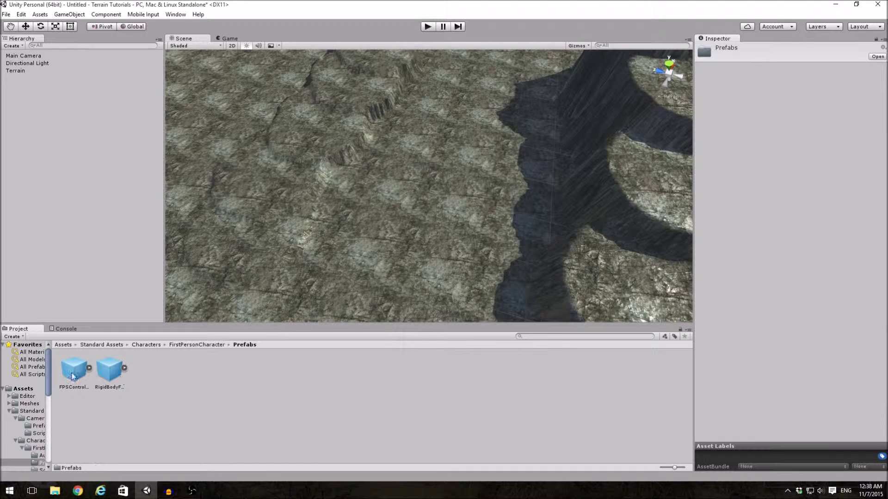
{"action": "left_click", "coordinate": [75, 373]}
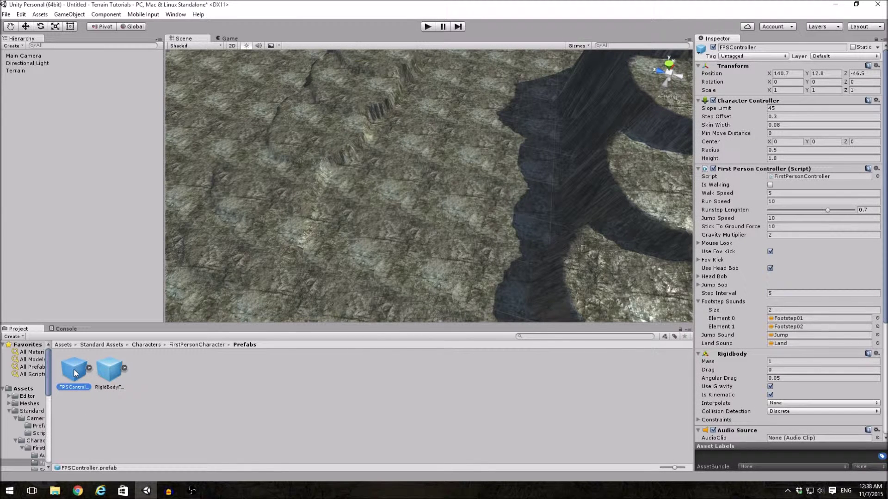
{"action": "left_click_drag", "start_coordinate": [75, 373], "coordinate": [419, 278]}
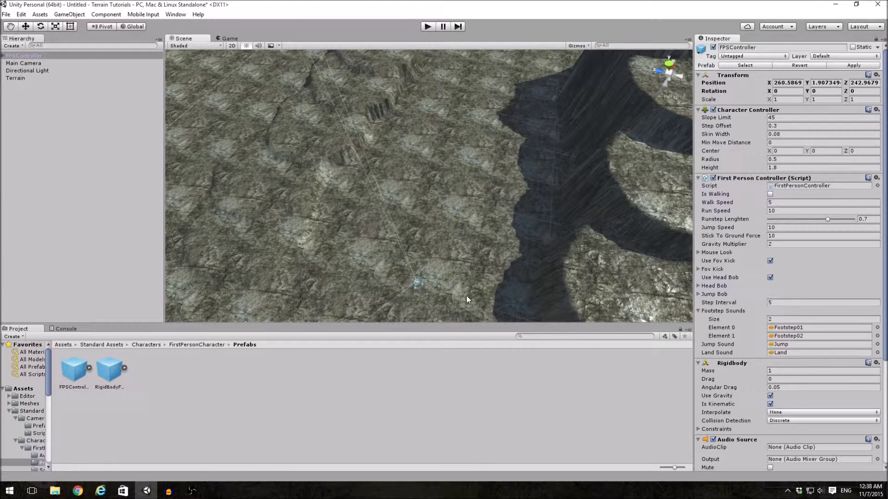
{"action": "key", "text": "w"}
{"action": "left_click_drag", "start_coordinate": [414, 274], "coordinate": [446, 269]}
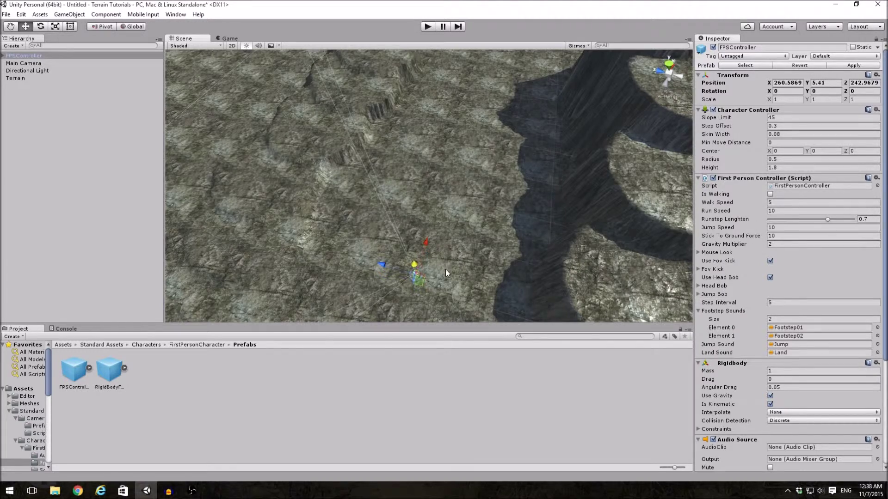
{"action": "scroll", "coordinate": [430, 270], "scroll_direction": "down", "scroll_amount": 3}
Turn the player toward the cliffs, set it just above flat ground, and start Play mode.
{"action": "key", "text": "e"}
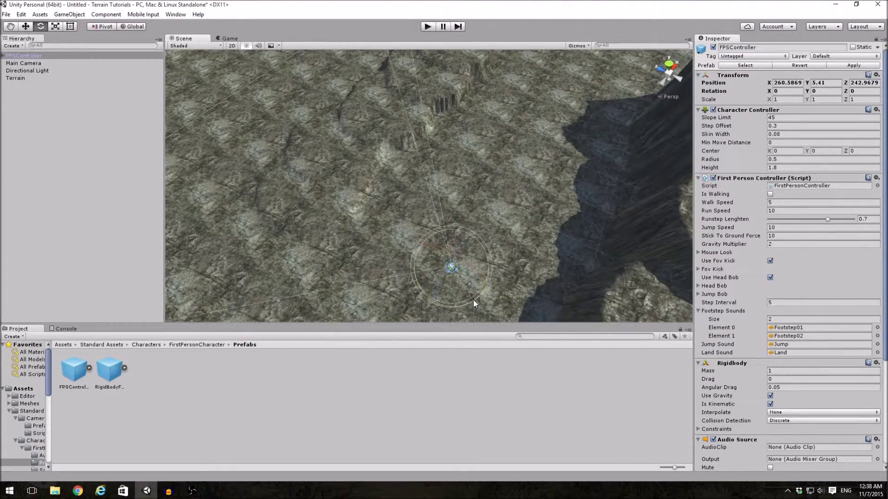
{"action": "mouse_move", "coordinate": [474, 304]}
{"action": "right_mouse_down"}
{"action": "mouse_move", "coordinate": [589, 220]}
{"action": "mouse_move", "coordinate": [490, 185]}
{"action": "right_mouse_up"}
{"action": "left_click_drag", "start_coordinate": [473, 182], "coordinate": [374, 185]}
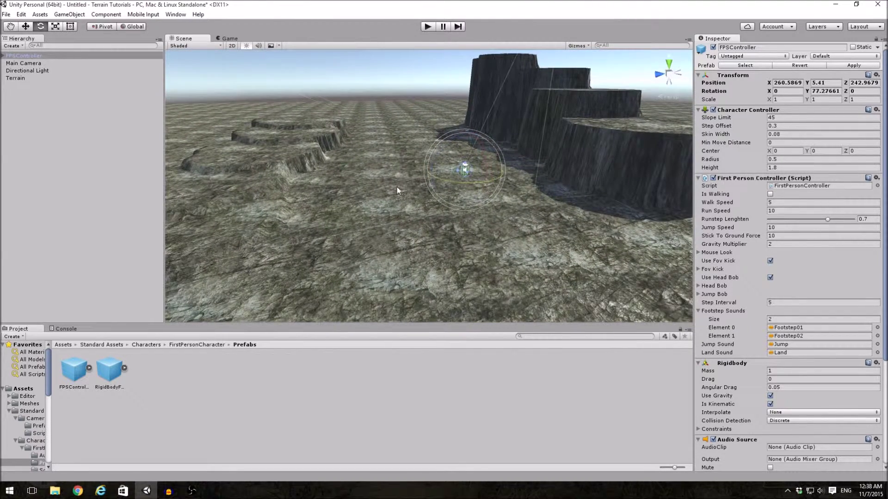
{"action": "key", "text": "w"}
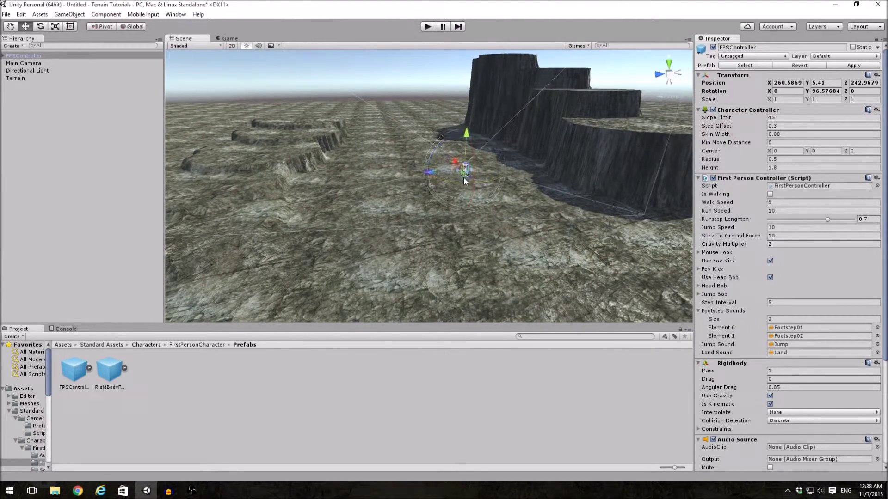
{"action": "left_click_drag", "start_coordinate": [463, 173], "coordinate": [460, 263]}
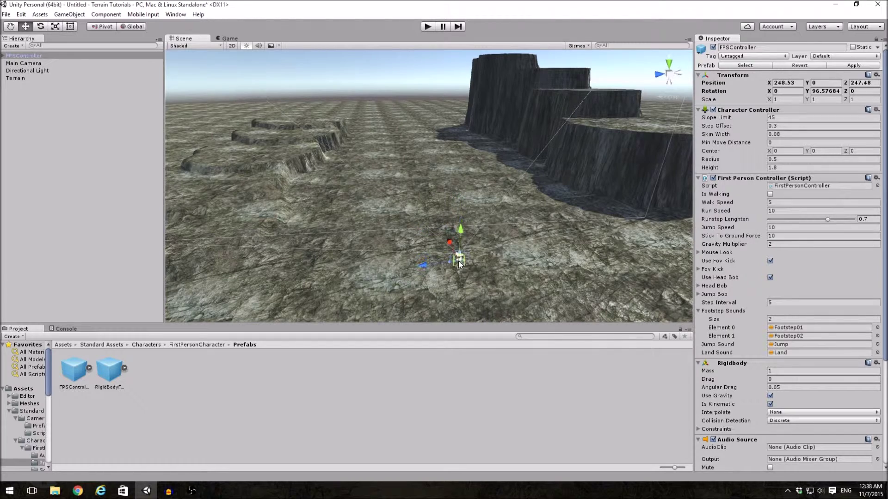
{"action": "left_click_drag", "start_coordinate": [460, 232], "coordinate": [461, 221]}
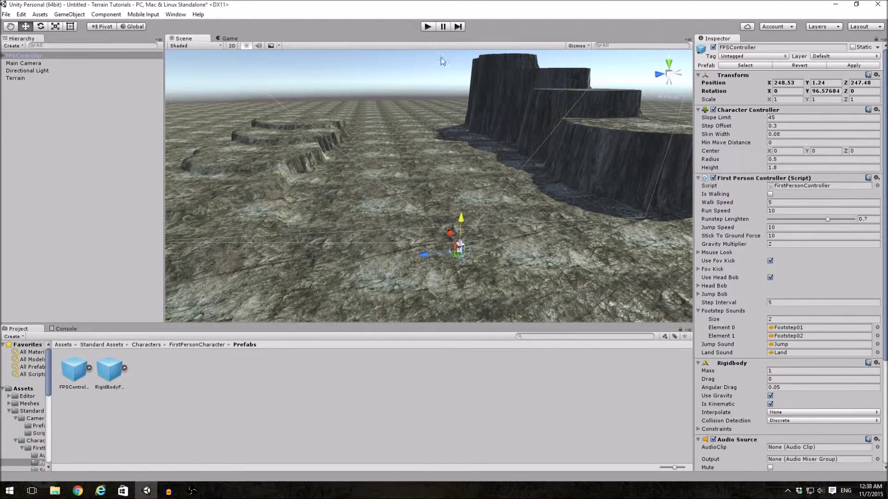
{"action": "left_click", "coordinate": [426, 27]}
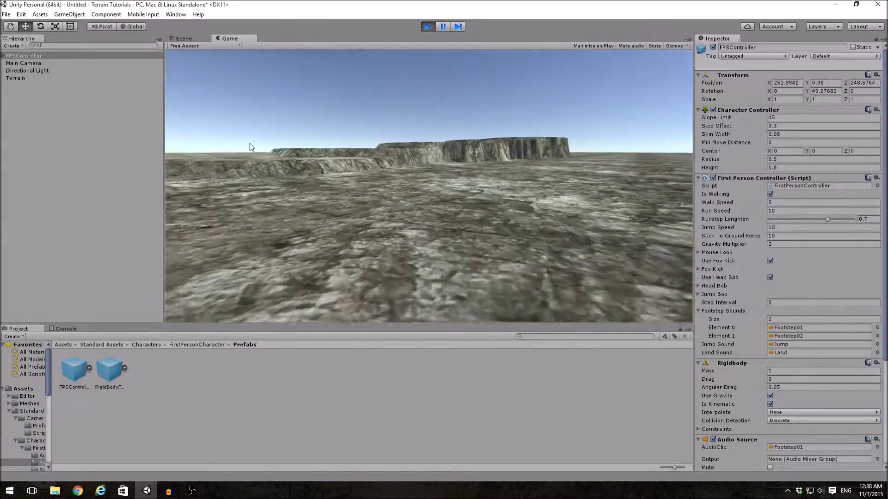
Walk over the rough ground, climb the ramp beside the cliff, and reach a plateau top.
{"action": "key", "text": "w"}
{"action": "key", "text": "w"}
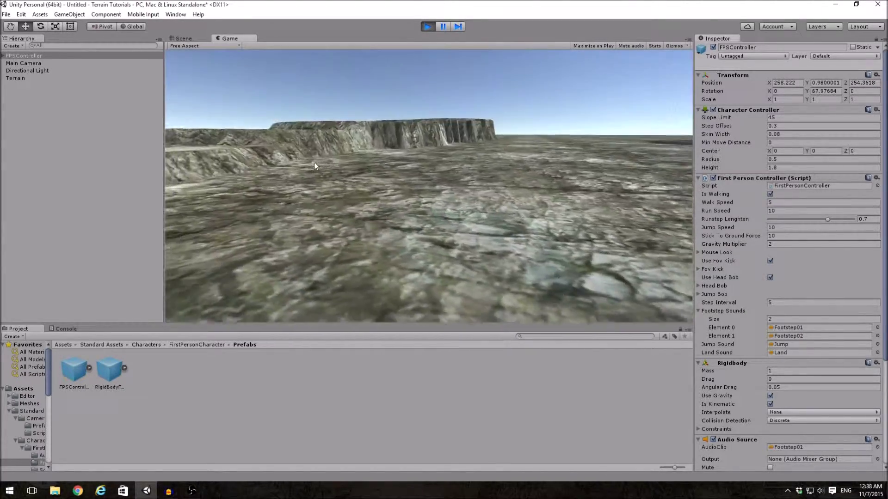
{"action": "key", "text": "w"}
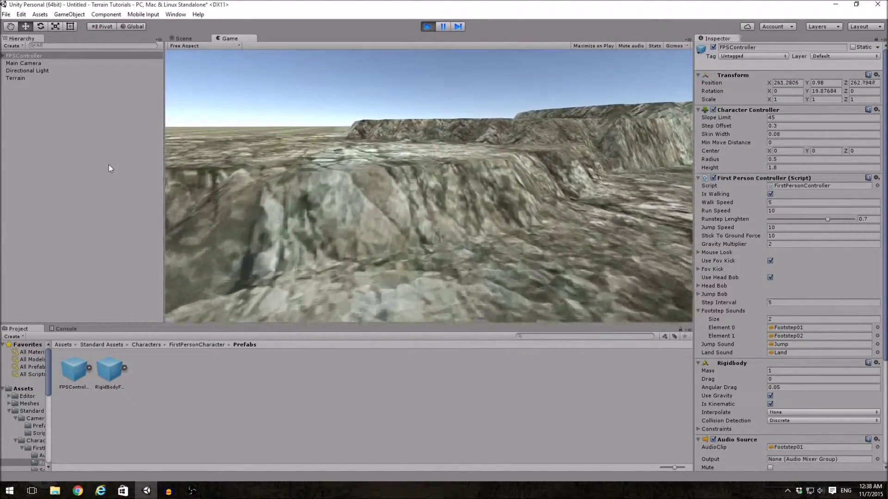
{"action": "key", "text": "w"}
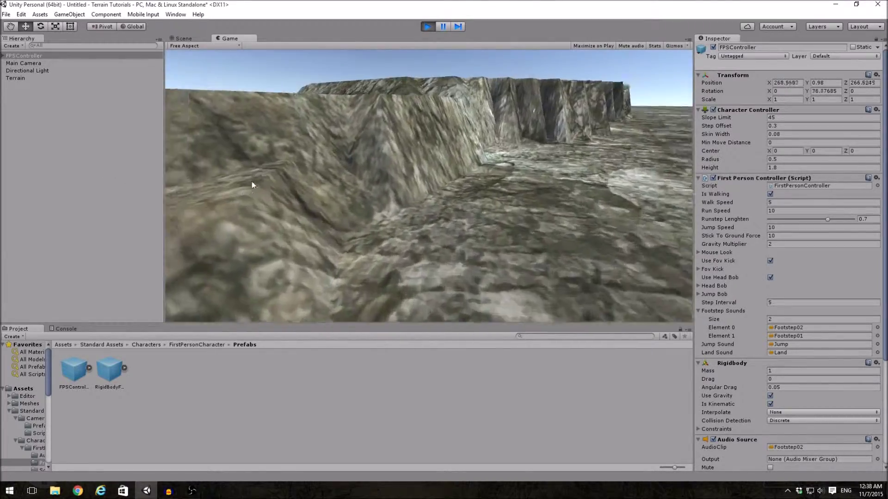
{"action": "key", "text": "w"}
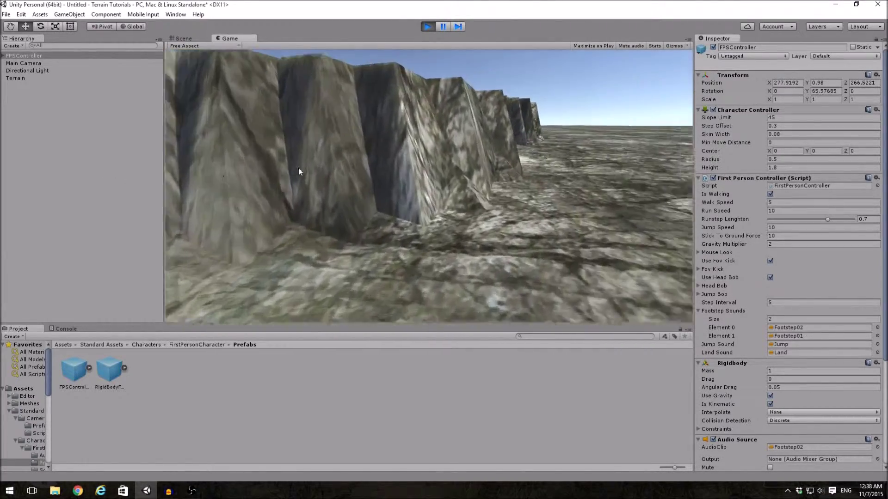
{"action": "key", "text": "w"}
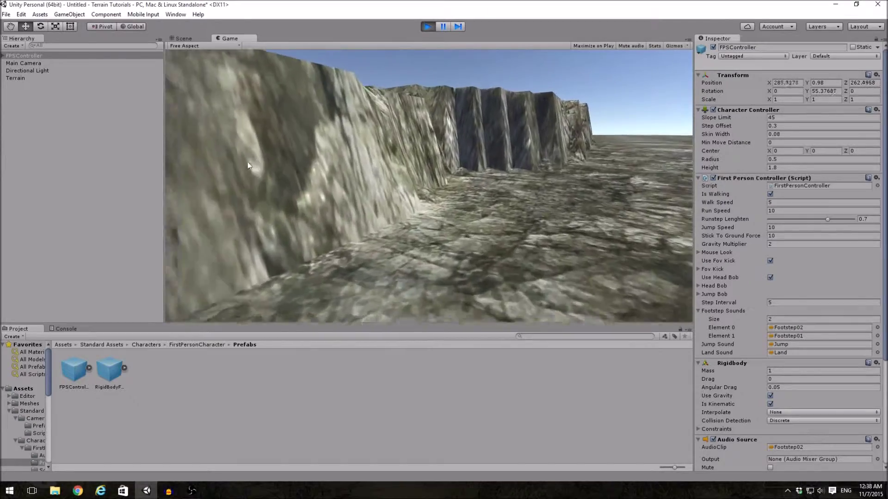
{"action": "key", "text": "w"}
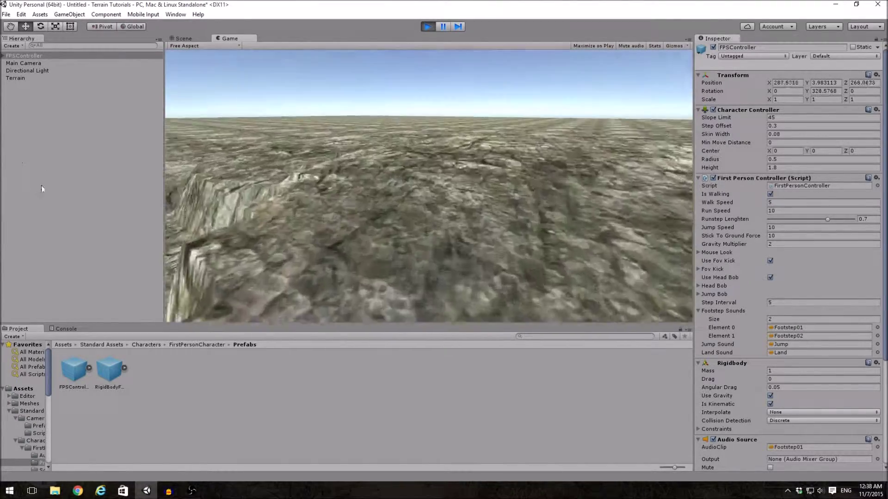
{"action": "key", "text": "w"}
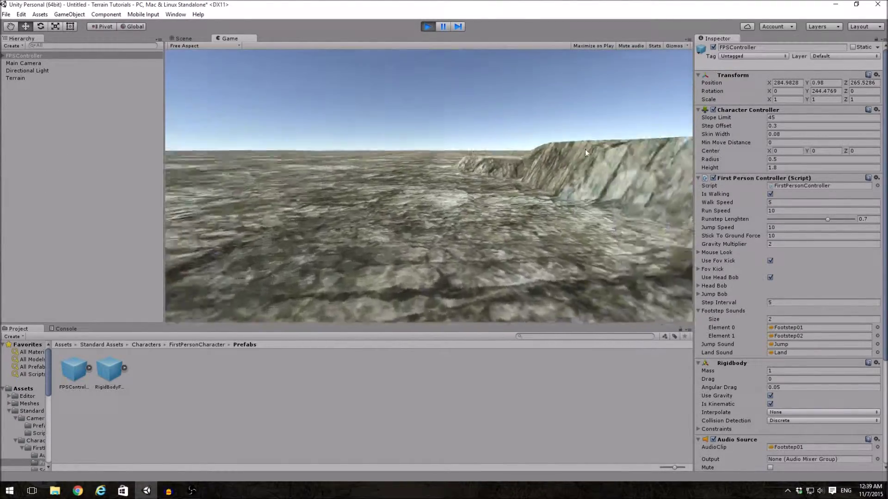
{"action": "key", "text": "w"}
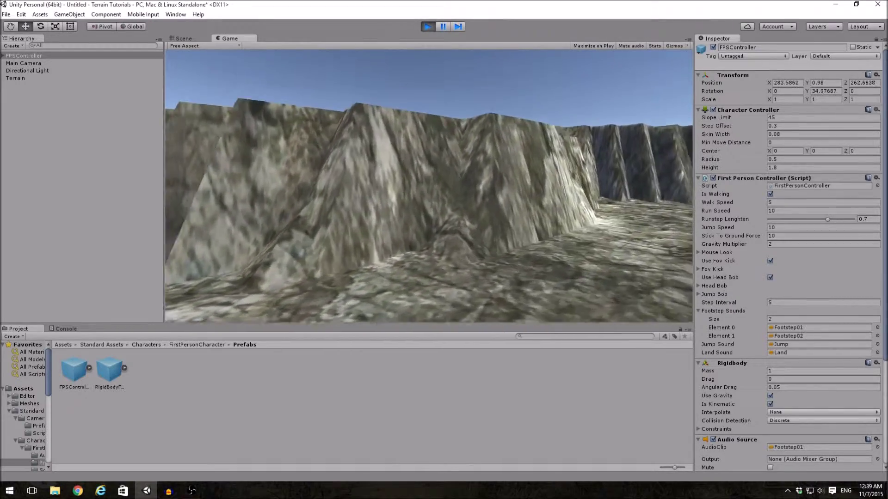
{"action": "key", "text": "w"}
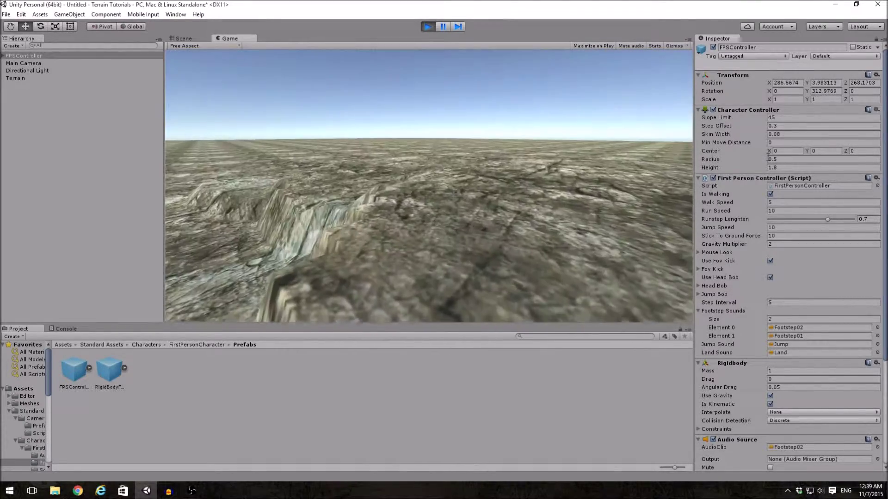
{"action": "key", "text": "w"}
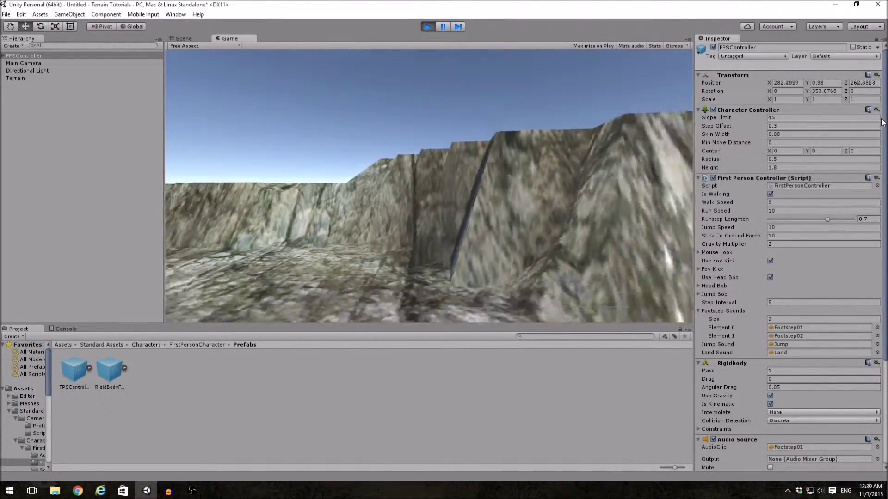
{"action": "key", "text": "w"}
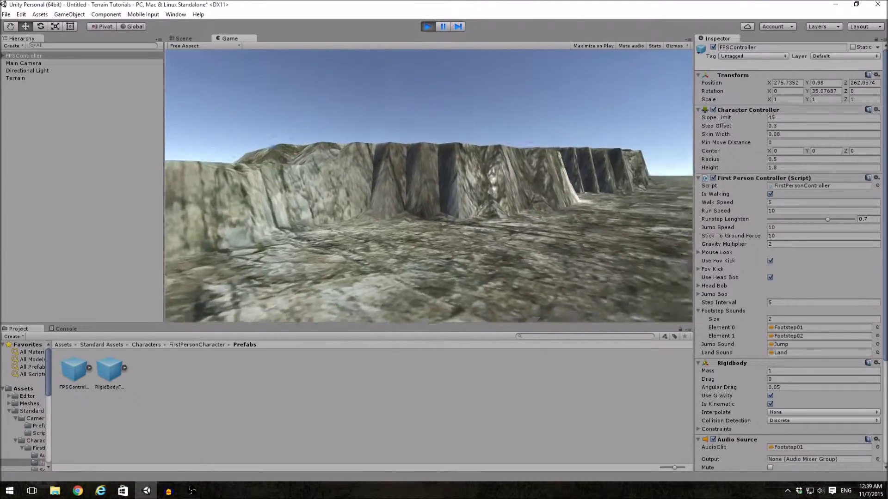
{"action": "key", "text": "w"}
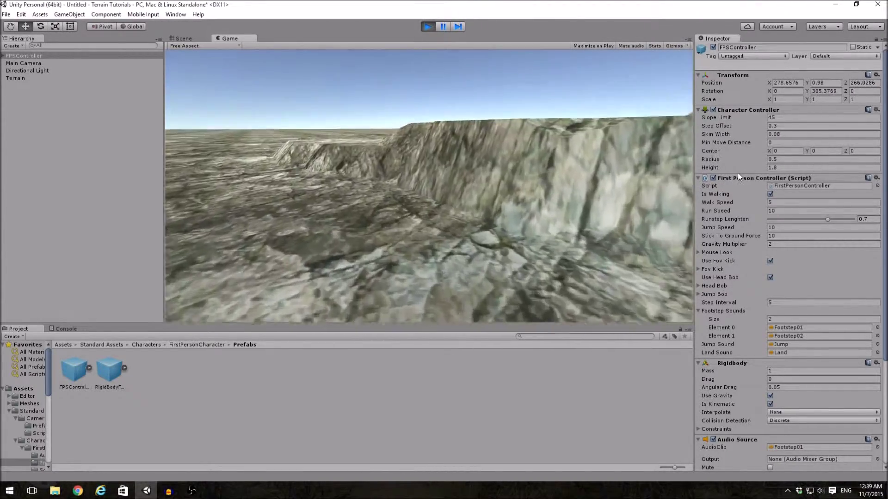
{"action": "key", "text": "w"}
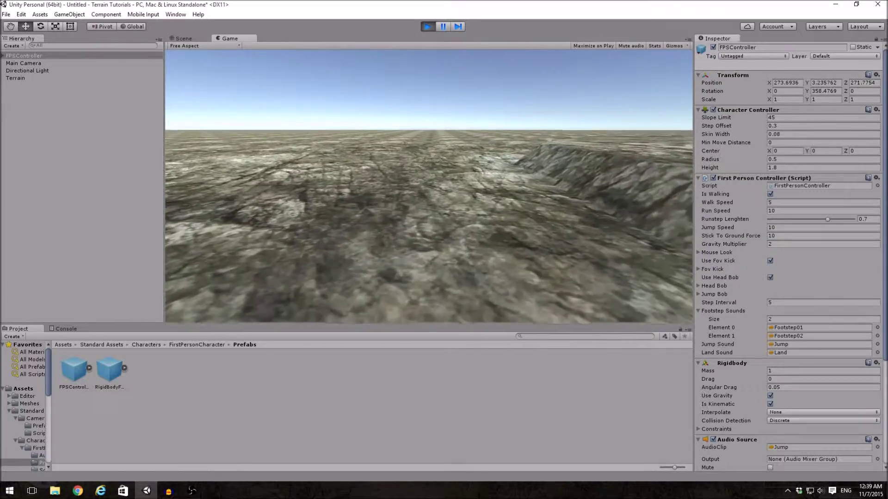
{"action": "key", "text": "w"}
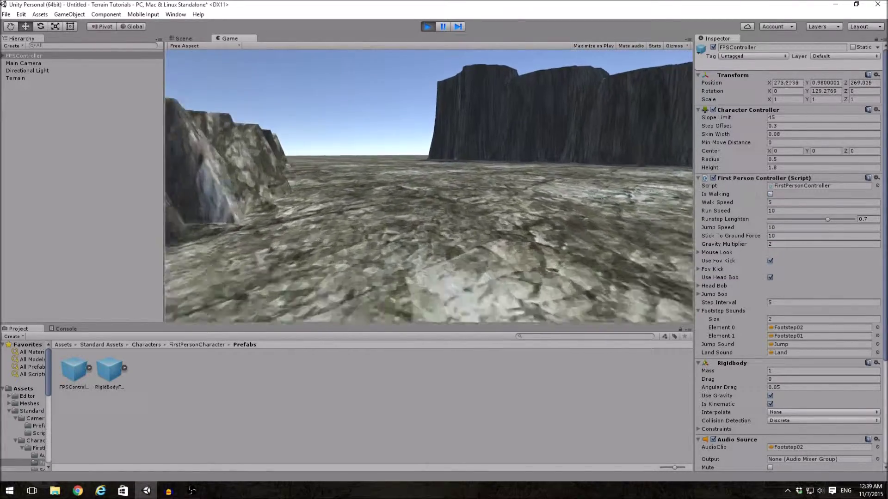
{"action": "key", "text": "w"}
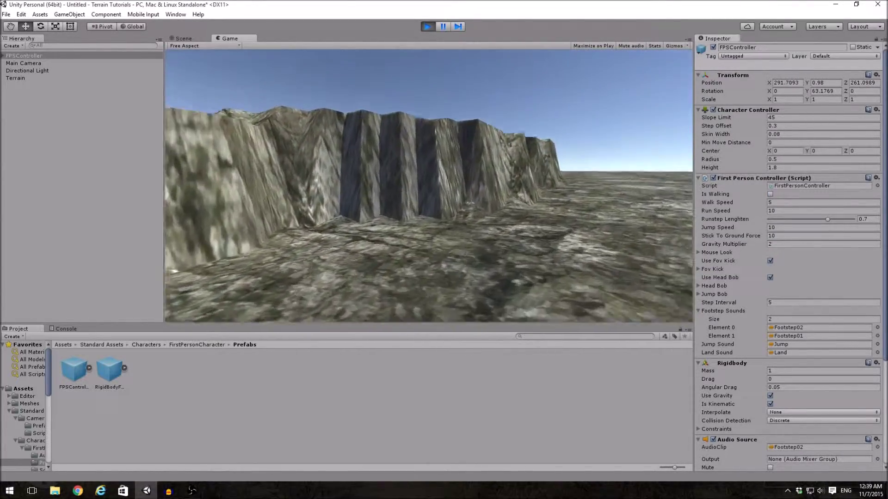
{"action": "key", "text": "w"}
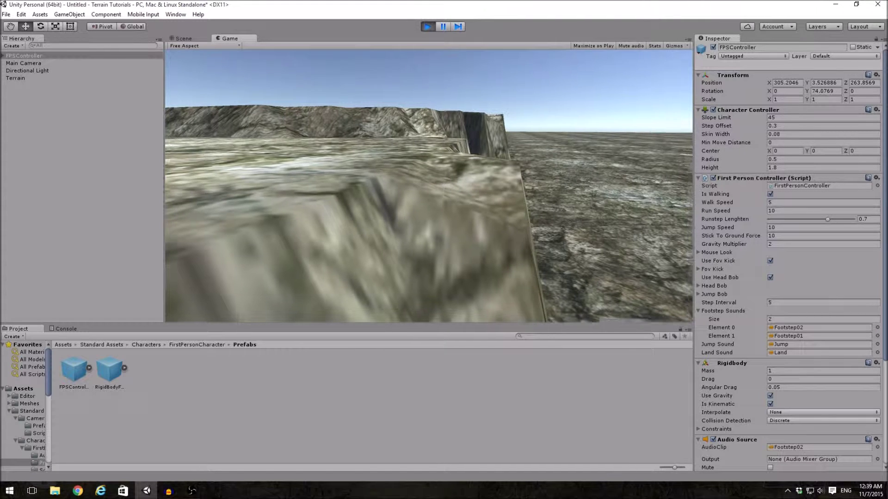
Drop off the ledge and walk to the tall dark cliff, looking up its face.
{"action": "key", "text": "w"}
{"action": "key", "text": "w"}
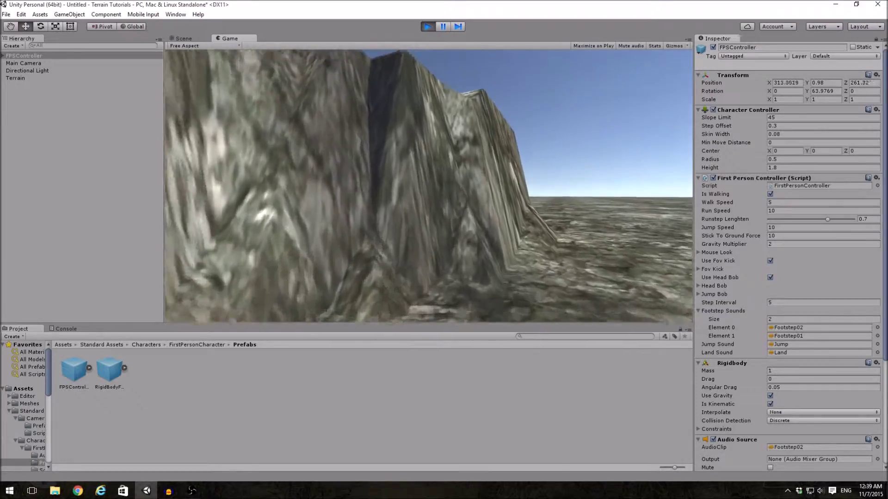
{"action": "key", "text": "s"}
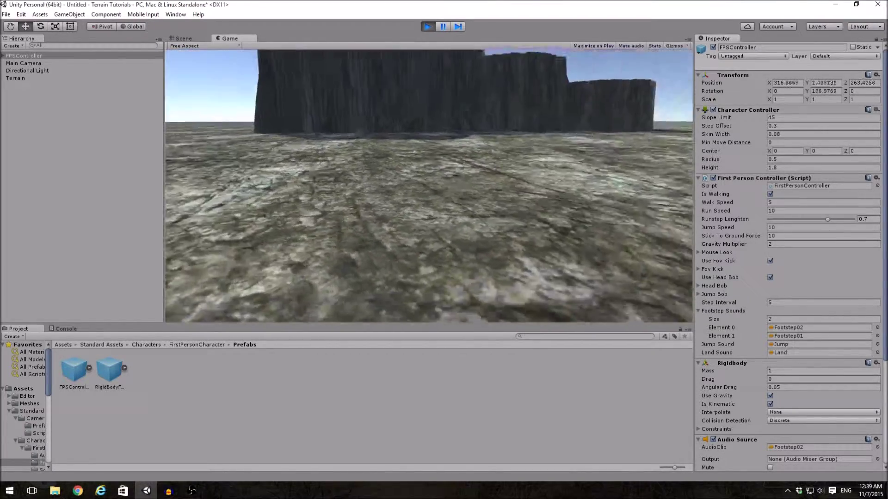
{"action": "key", "text": "w"}
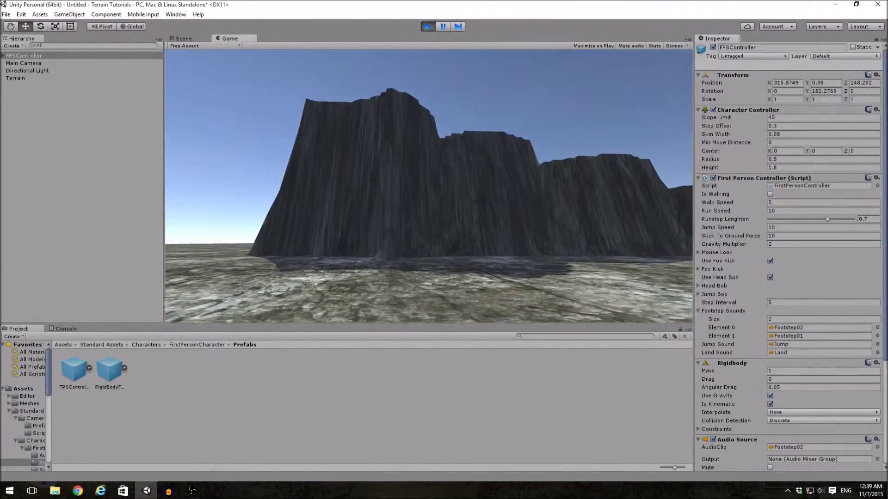
{"action": "key", "text": "w"}
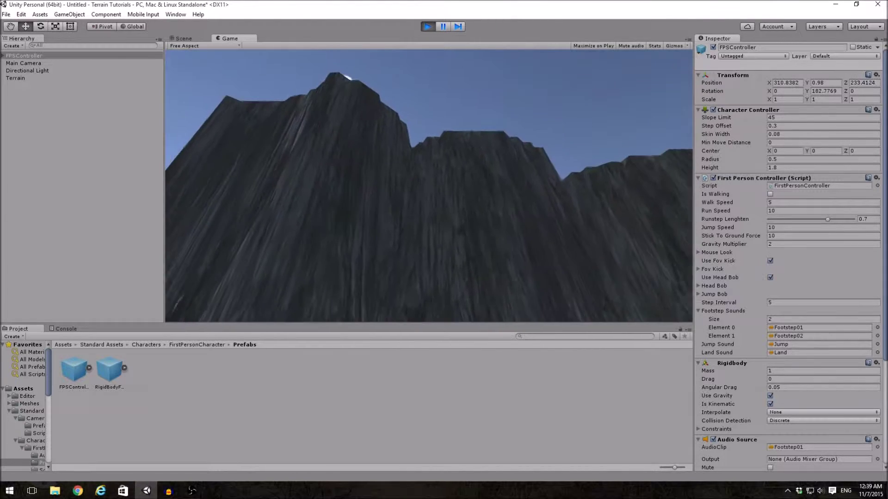
{"action": "key", "text": "w"}
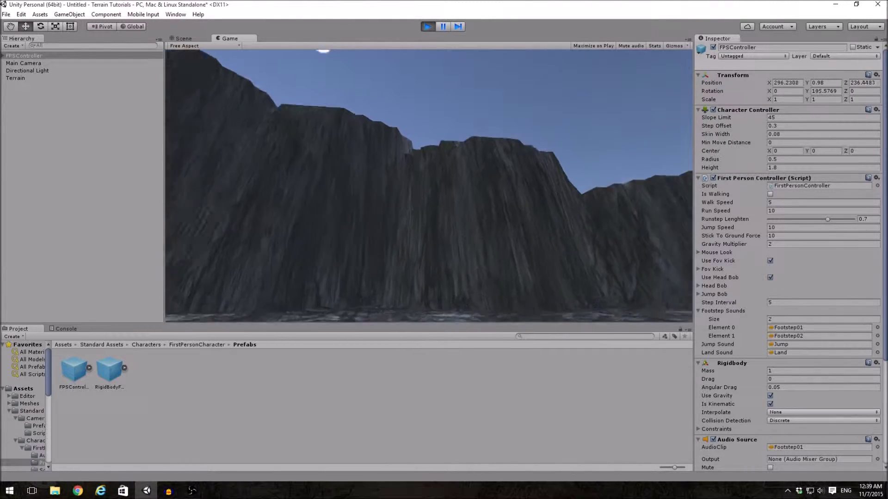
{"action": "key", "text": "w"}
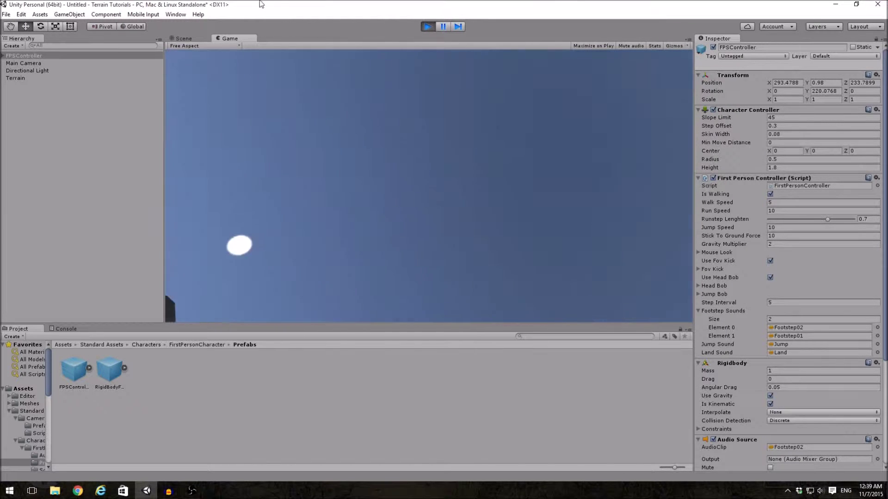
Exit play mode, reframe the stepped plateaus, and search the Project assets for 'ethan'.
{"action": "left_click", "coordinate": [424, 29]}
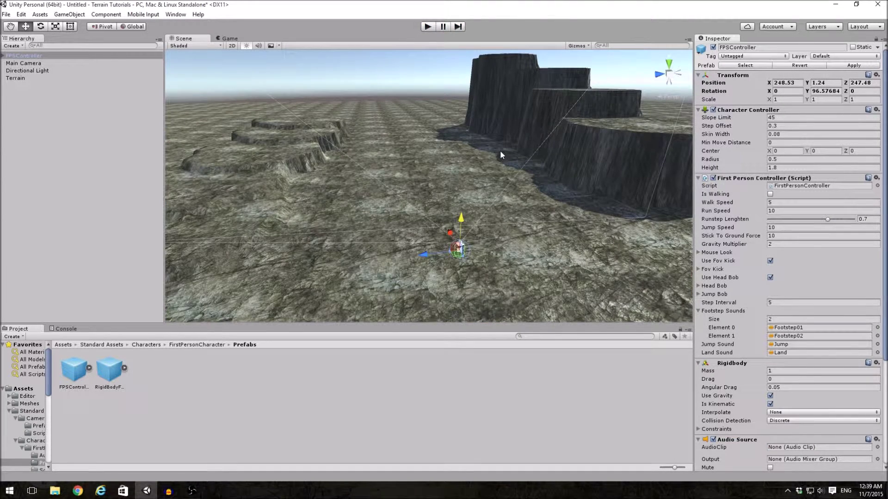
{"action": "middle_click_drag", "start_coordinate": [499, 150], "coordinate": [442, 165]}
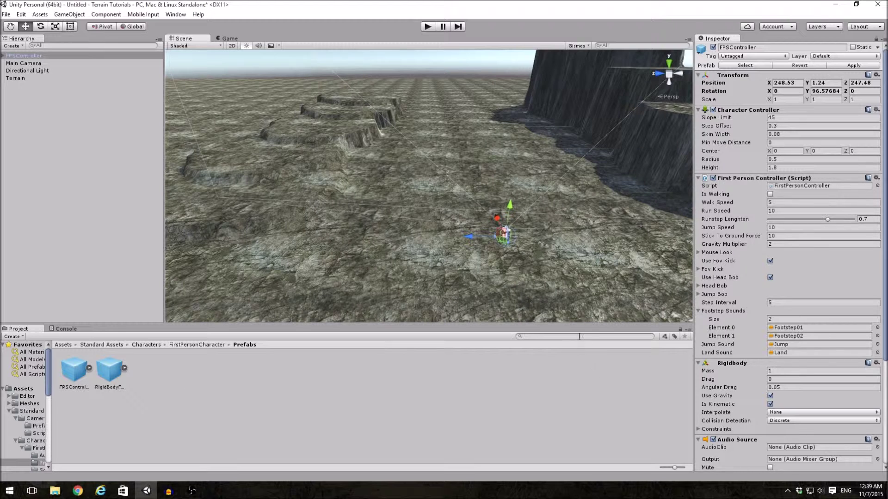
{"action": "left_click", "coordinate": [579, 338]}
{"action": "type", "text": "ethan"}
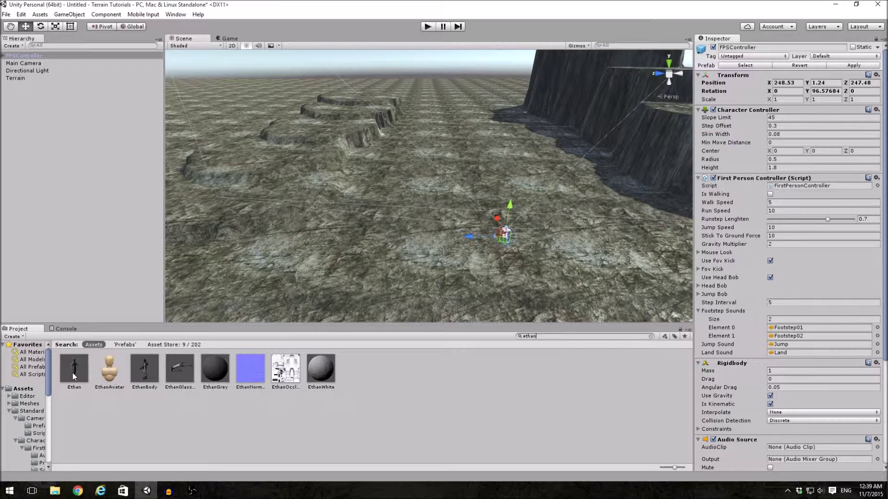
Place Ethan (2) through Ethan (5) on the ground, the plateau steps and the cliff top.
{"action": "left_click", "coordinate": [73, 373]}
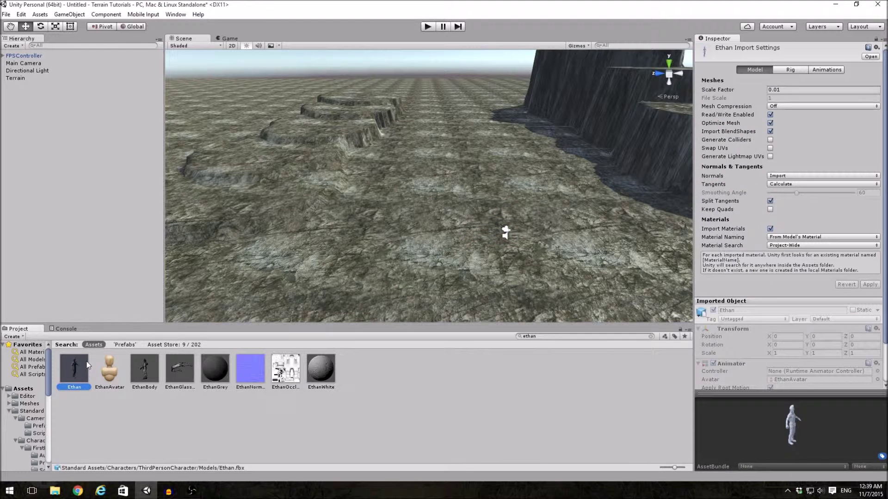
{"action": "left_click_drag", "start_coordinate": [67, 373], "coordinate": [214, 276]}
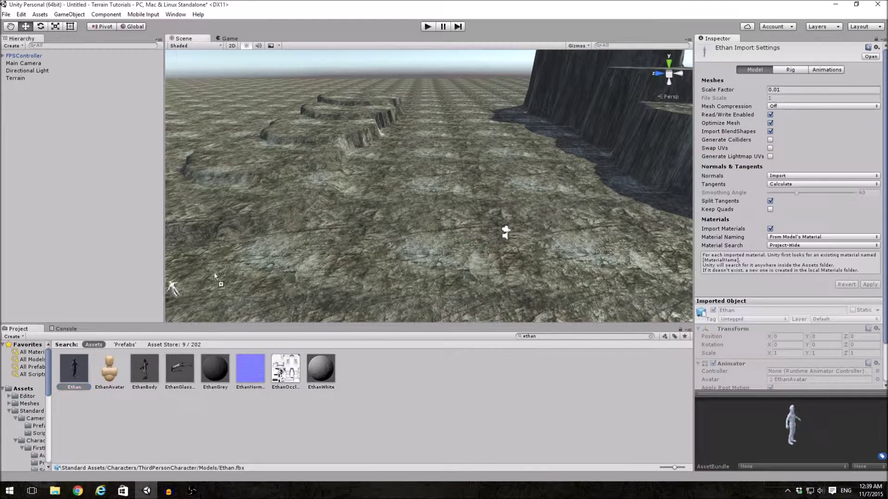
{"action": "left_click_drag", "start_coordinate": [362, 180], "coordinate": [360, 159]}
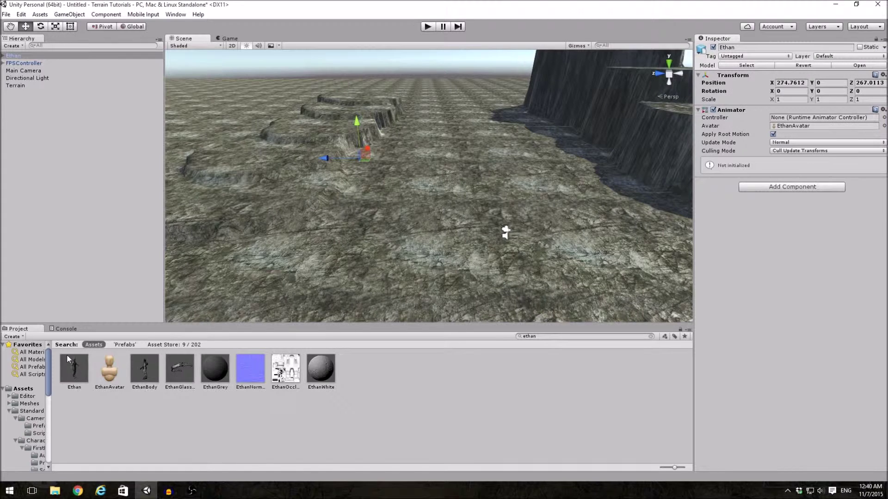
{"action": "left_click_drag", "start_coordinate": [78, 369], "coordinate": [590, 156]}
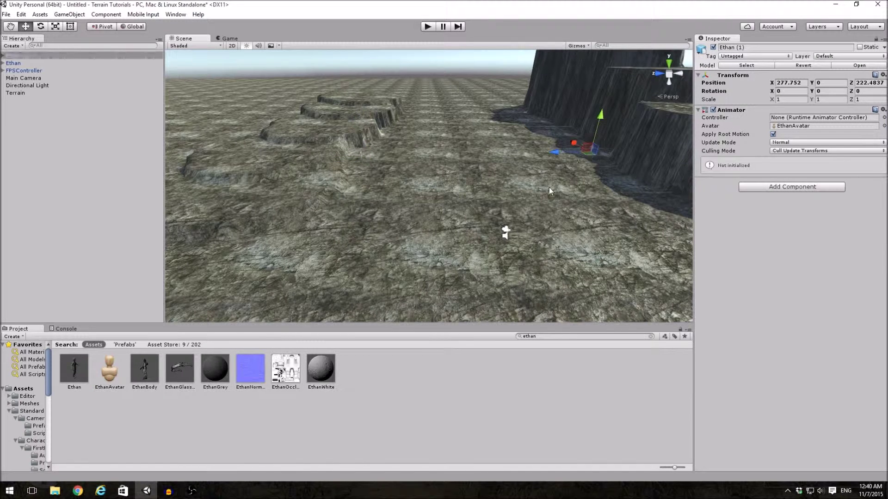
{"action": "left_click_drag", "start_coordinate": [73, 369], "coordinate": [202, 202]}
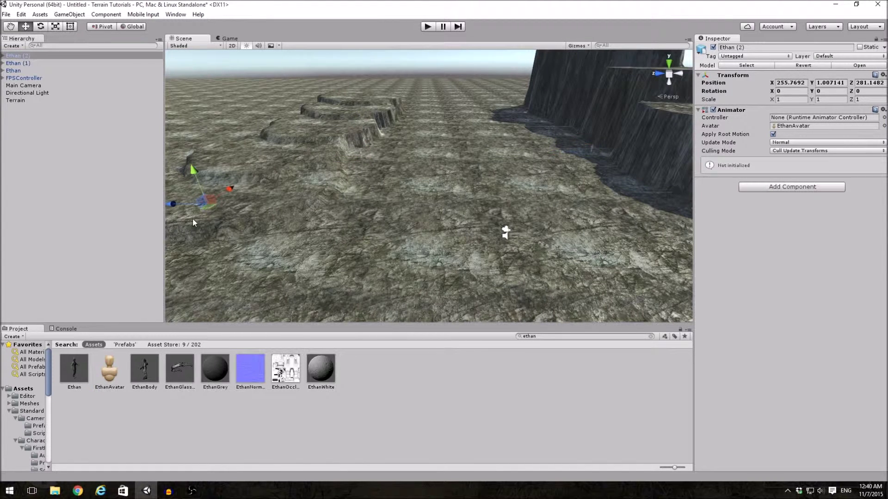
{"action": "left_click_drag", "start_coordinate": [251, 166], "coordinate": [251, 156]}
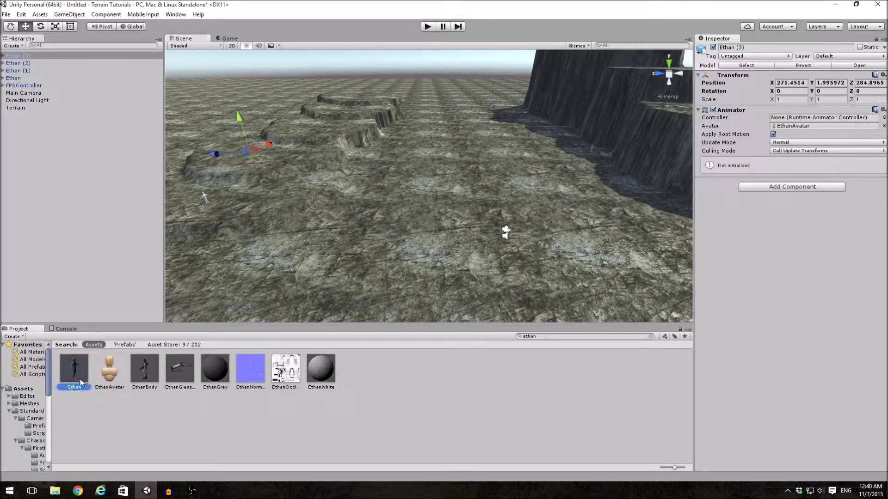
{"action": "left_click_drag", "start_coordinate": [74, 368], "coordinate": [304, 133]}
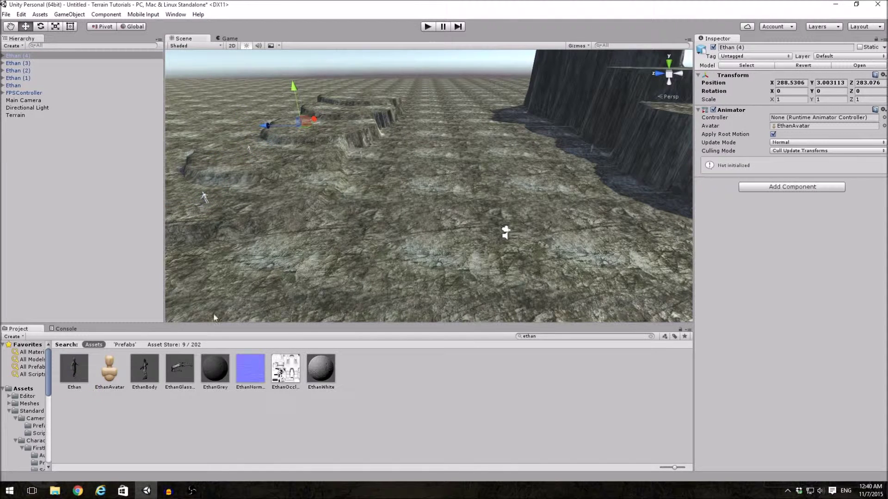
{"action": "left_click_drag", "start_coordinate": [215, 316], "coordinate": [631, 131]}
{"action": "left_click_drag", "start_coordinate": [681, 112], "coordinate": [676, 108]}
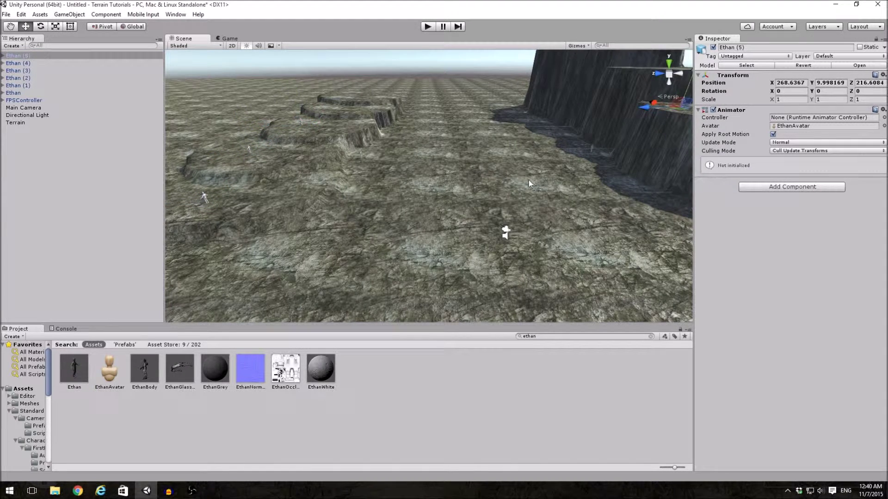
{"action": "mouse_move", "coordinate": [427, 190]}
{"action": "right_mouse_down"}
{"action": "mouse_move", "coordinate": [351, 165]}
{"action": "mouse_move", "coordinate": [602, 137]}
{"action": "mouse_move", "coordinate": [583, 146]}
{"action": "right_mouse_up"}
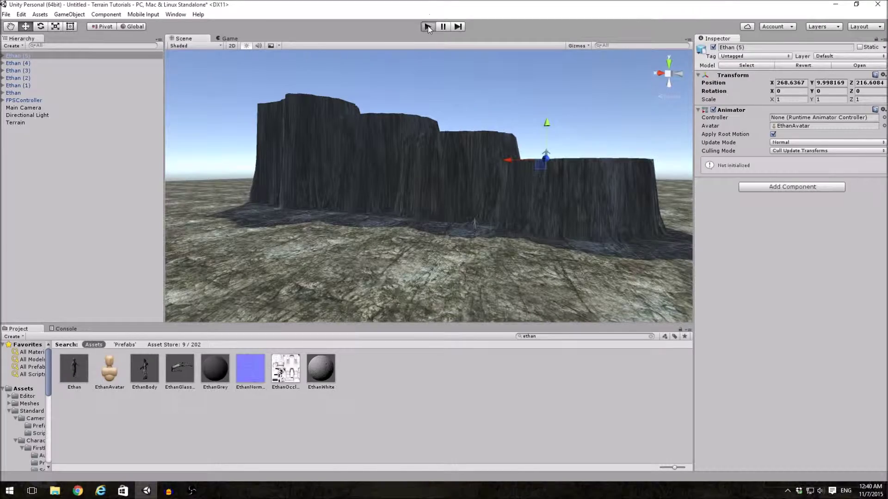
{"action": "left_click", "coordinate": [427, 27]}
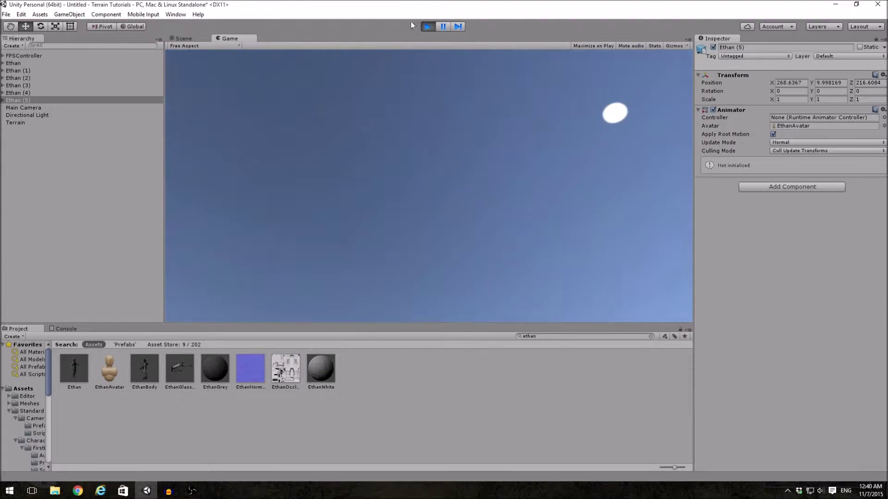
{"action": "left_click", "coordinate": [428, 26]}
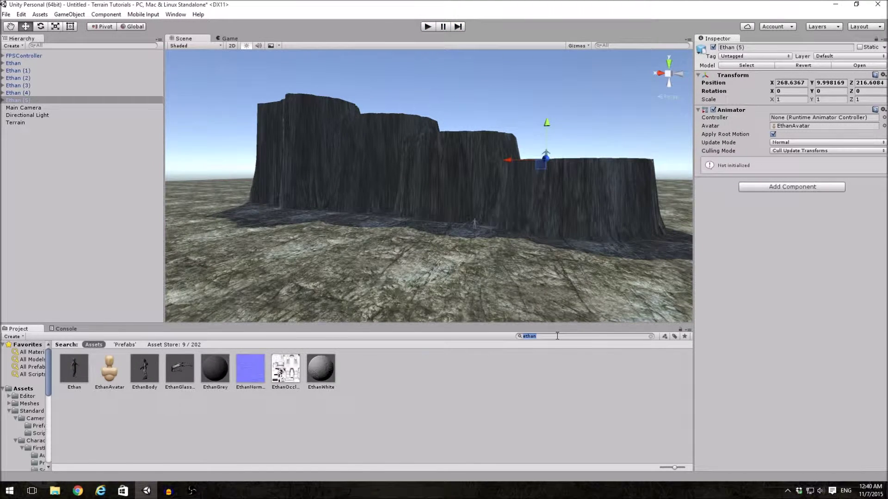
{"action": "type", "text": "pilar"}
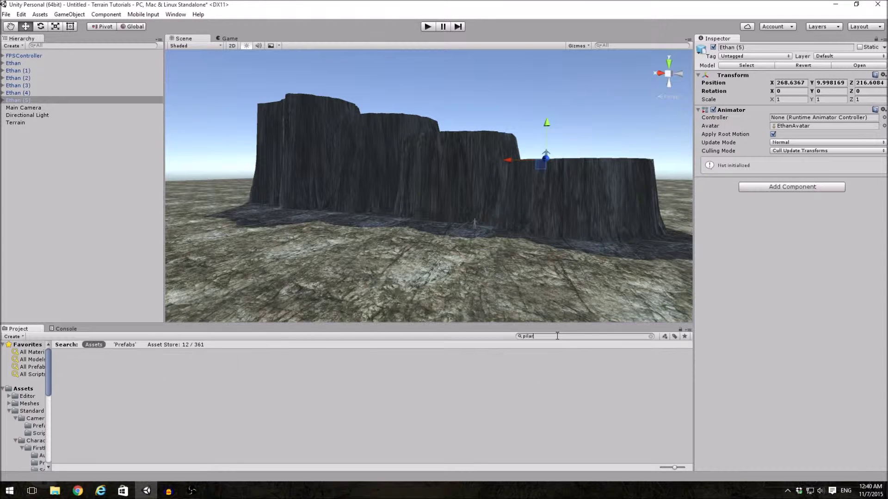
Find PillarPrototype01x02x01 with the 'pil' search and place it at the cliff foot.
{"action": "key", "text": "BackSpace"}
{"action": "key", "text": "BackSpace"}
{"action": "type", "text": "l"}
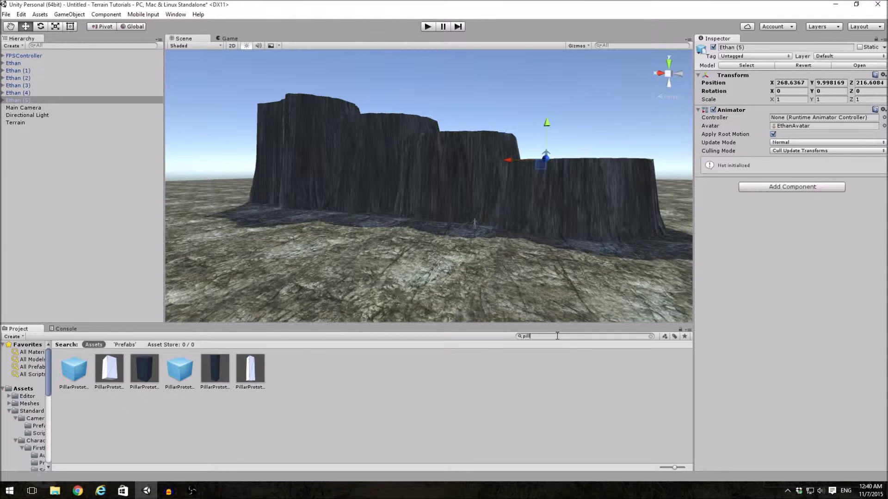
{"action": "left_click", "coordinate": [139, 367]}
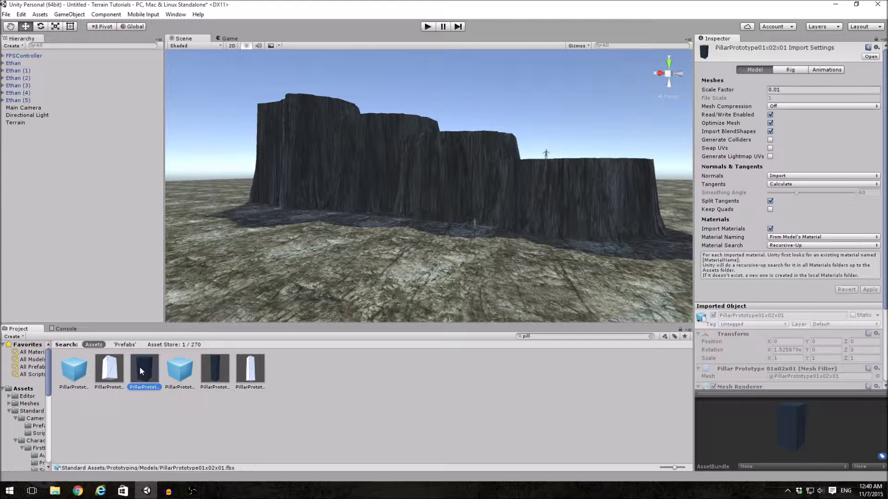
{"action": "mouse_move", "coordinate": [139, 371]}
{"action": "left_mouse_down"}
{"action": "mouse_move", "coordinate": [560, 260]}
{"action": "mouse_move", "coordinate": [569, 243]}
{"action": "left_mouse_up"}
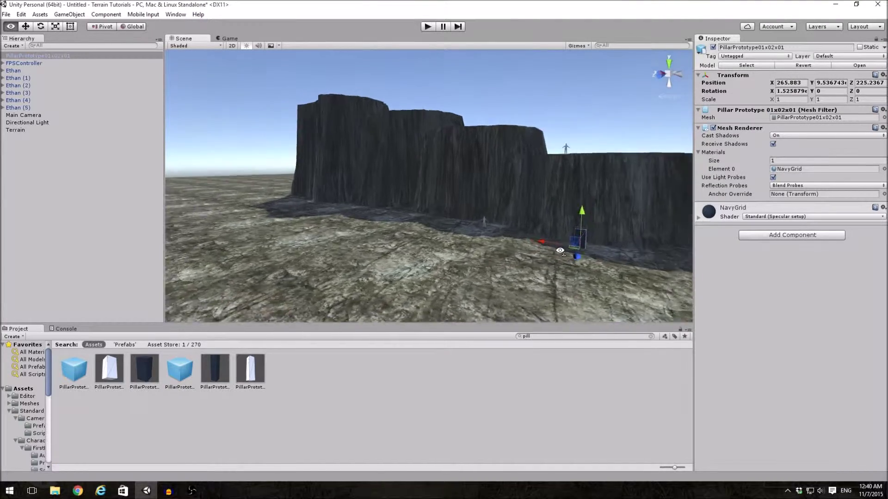
{"action": "scroll", "coordinate": [542, 257], "scroll_direction": "up", "scroll_amount": 6}
{"action": "right_click_drag", "start_coordinate": [511, 264], "coordinate": [596, 262]}
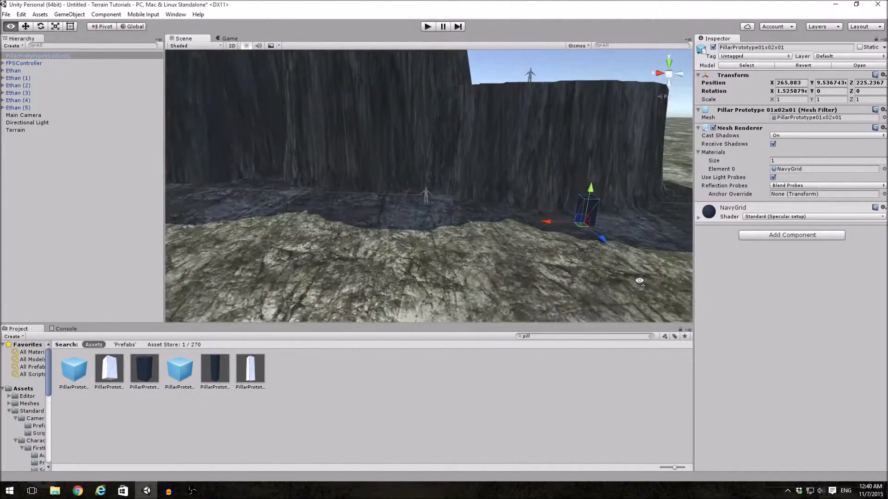
{"action": "left_click_drag", "start_coordinate": [589, 247], "coordinate": [579, 233]}
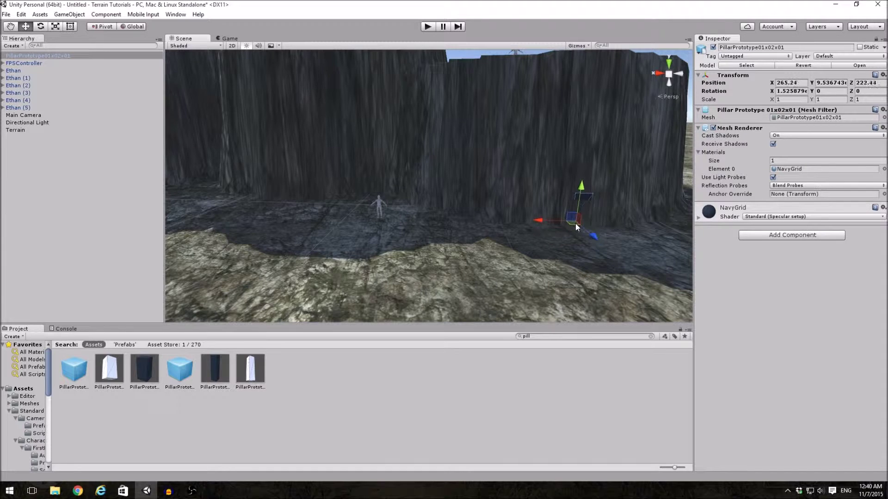
Duplicate the pillar and set the copy on the ground further left.
{"action": "key", "text": "ctrl+d"}
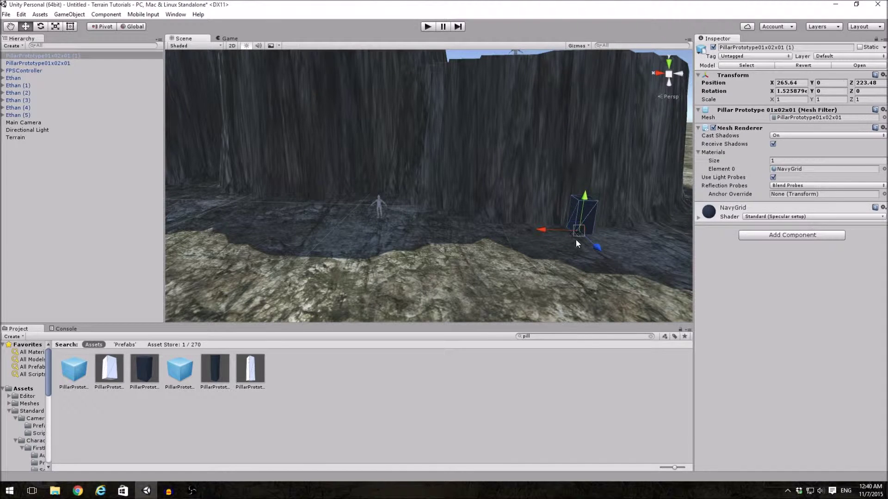
{"action": "left_click_drag", "start_coordinate": [576, 236], "coordinate": [310, 199]}
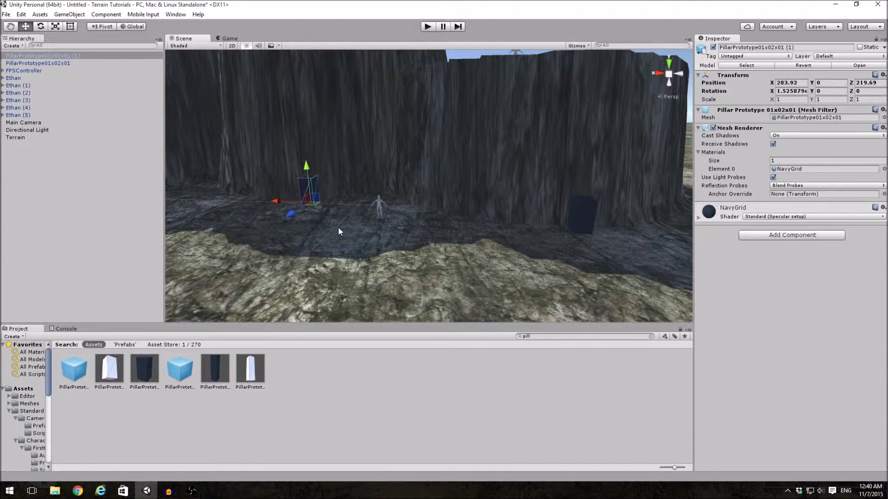
{"action": "mouse_move", "coordinate": [338, 227]}
{"action": "right_mouse_down"}
{"action": "mouse_move", "coordinate": [415, 227]}
{"action": "mouse_move", "coordinate": [464, 241]}
{"action": "right_mouse_up"}
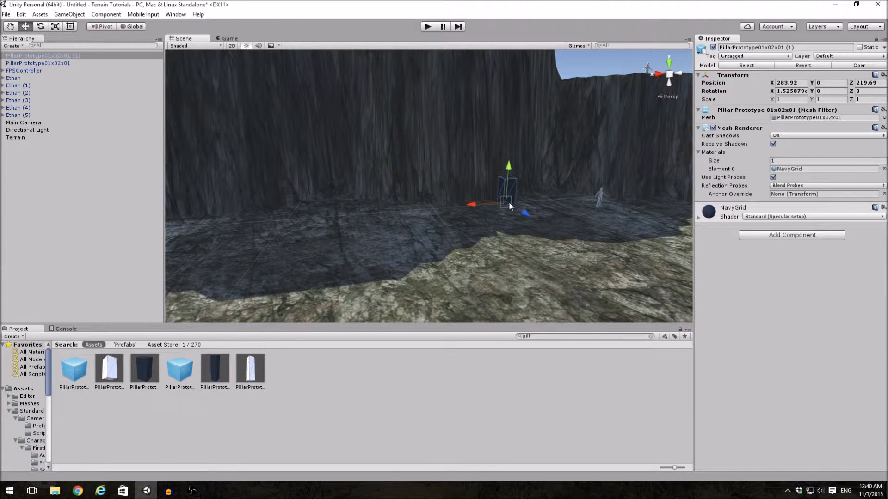
{"action": "left_click_drag", "start_coordinate": [509, 202], "coordinate": [309, 203]}
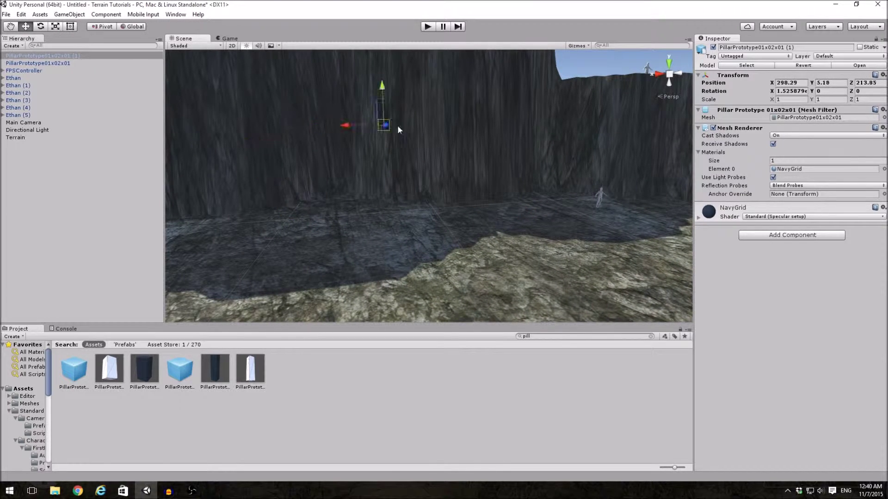
{"action": "left_click_drag", "start_coordinate": [316, 163], "coordinate": [321, 215]}
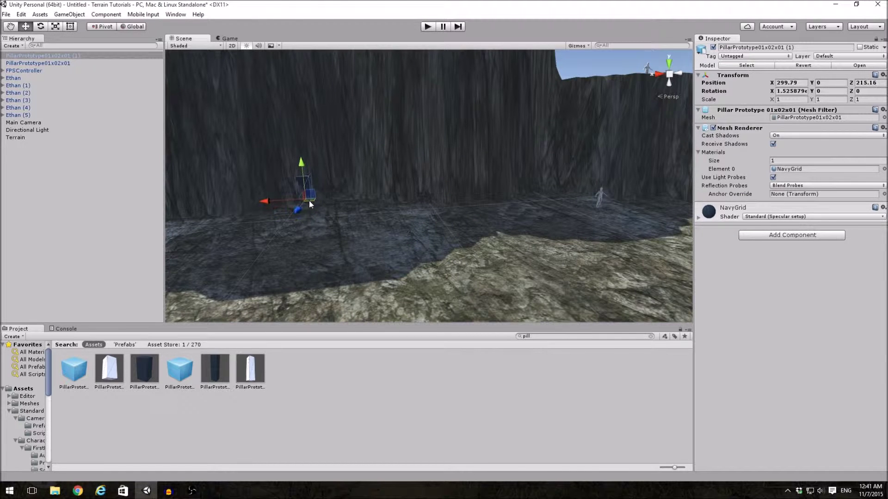
{"action": "mouse_move", "coordinate": [383, 220]}
{"action": "right_mouse_down"}
{"action": "mouse_move", "coordinate": [459, 211]}
{"action": "mouse_move", "coordinate": [306, 215]}
{"action": "mouse_move", "coordinate": [155, 287]}
{"action": "right_mouse_up"}
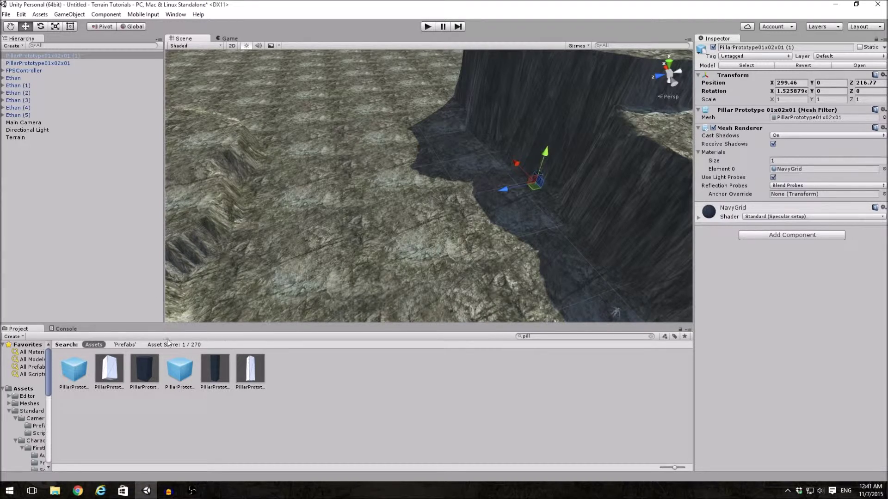
Orbit around the stepped plateaus, then select Terrain in the Hierarchy.
{"action": "mouse_move", "coordinate": [385, 240]}
{"action": "right_mouse_down"}
{"action": "mouse_move", "coordinate": [563, 199]}
{"action": "mouse_move", "coordinate": [403, 262]}
{"action": "mouse_move", "coordinate": [458, 224]}
{"action": "right_mouse_up"}
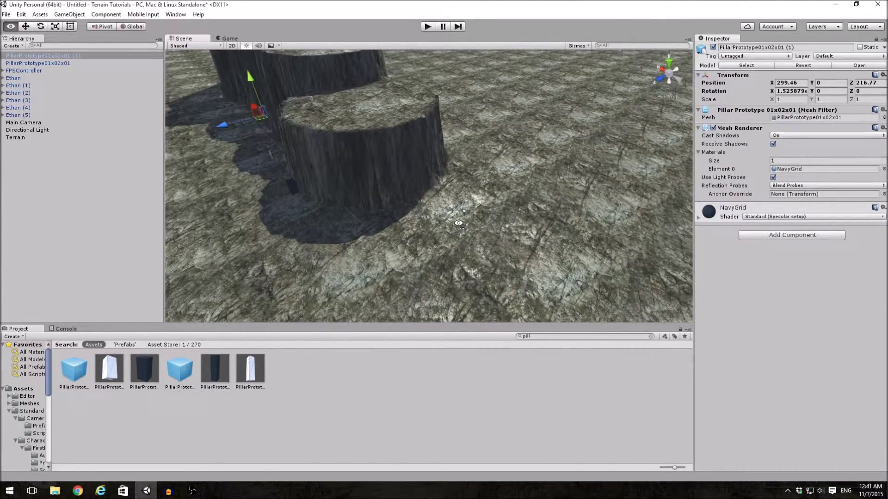
{"action": "right_click_drag", "start_coordinate": [458, 223], "coordinate": [328, 222]}
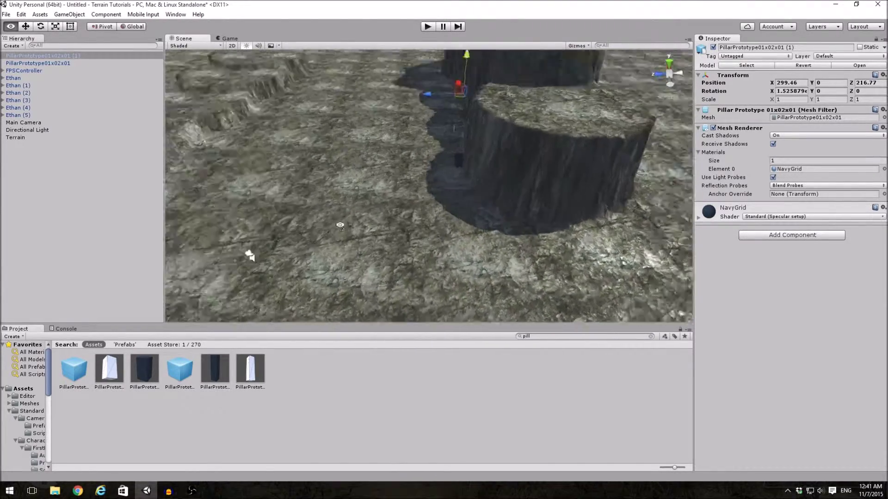
{"action": "mouse_move", "coordinate": [329, 223]}
{"action": "right_mouse_down"}
{"action": "mouse_move", "coordinate": [475, 209]}
{"action": "mouse_move", "coordinate": [650, 118]}
{"action": "right_mouse_up"}
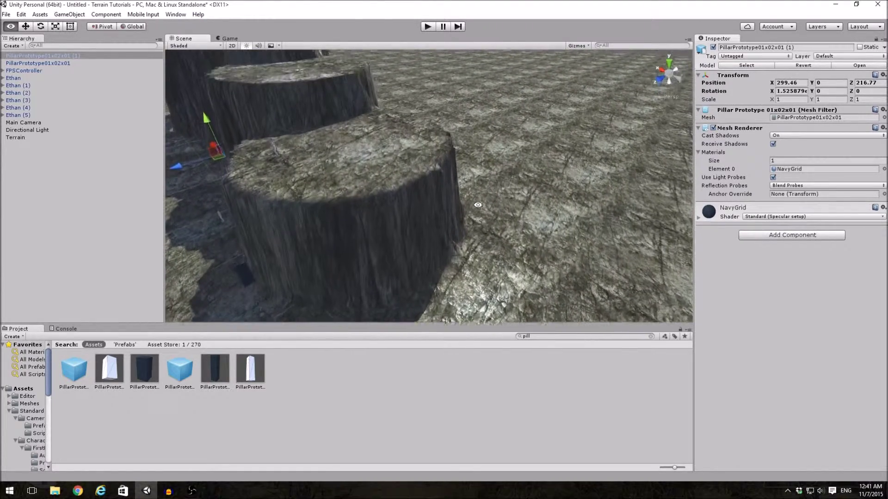
{"action": "left_click", "coordinate": [475, 143]}
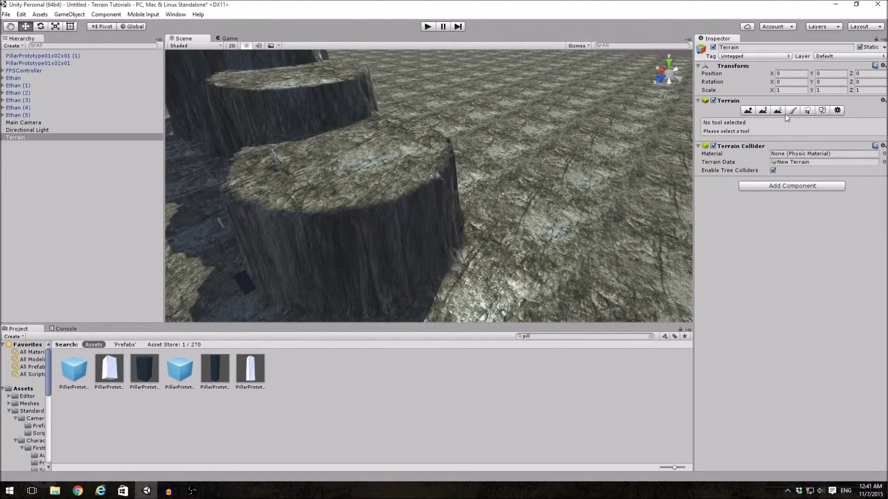
With a resized Paint Height brush, sample the plateau height and extend its ledge outward.
{"action": "left_click", "coordinate": [763, 111]}
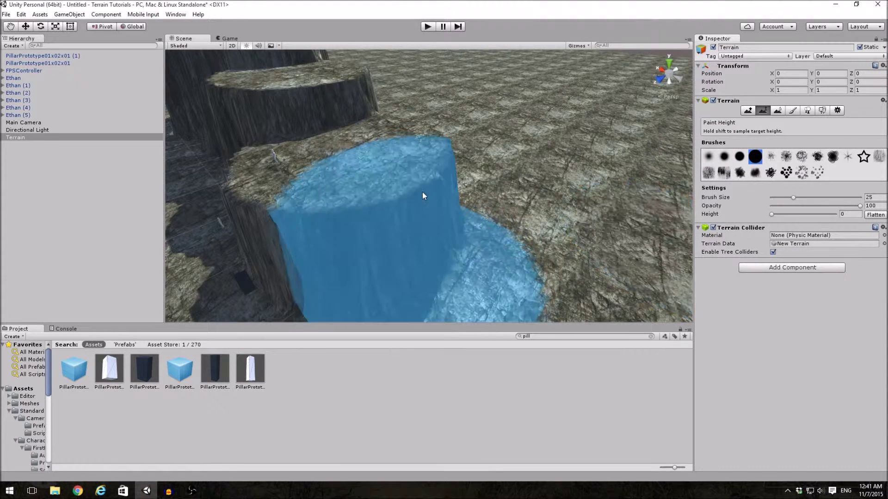
{"action": "middle_click_drag", "start_coordinate": [430, 194], "coordinate": [347, 174]}
{"action": "left_click", "coordinate": [869, 197]}
{"action": "type", "text": "12"}
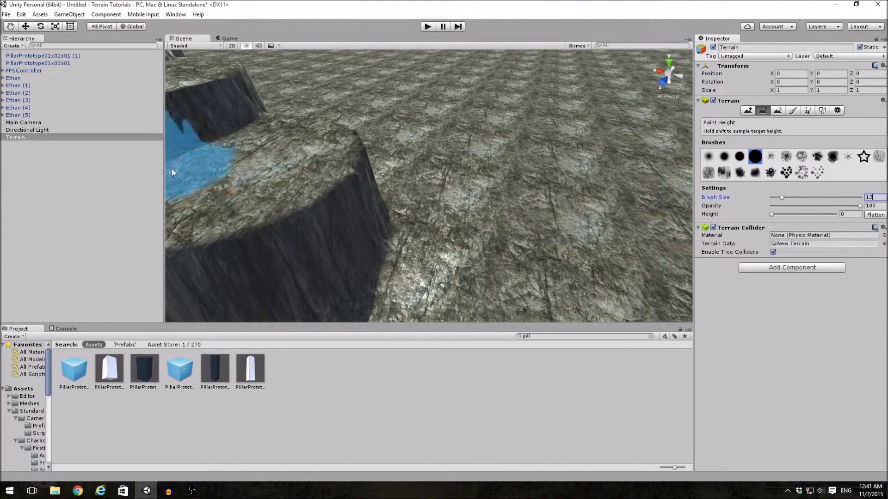
{"action": "left_click", "coordinate": [284, 168], "text": "shift"}
{"action": "left_click_drag", "start_coordinate": [324, 178], "coordinate": [594, 215]}
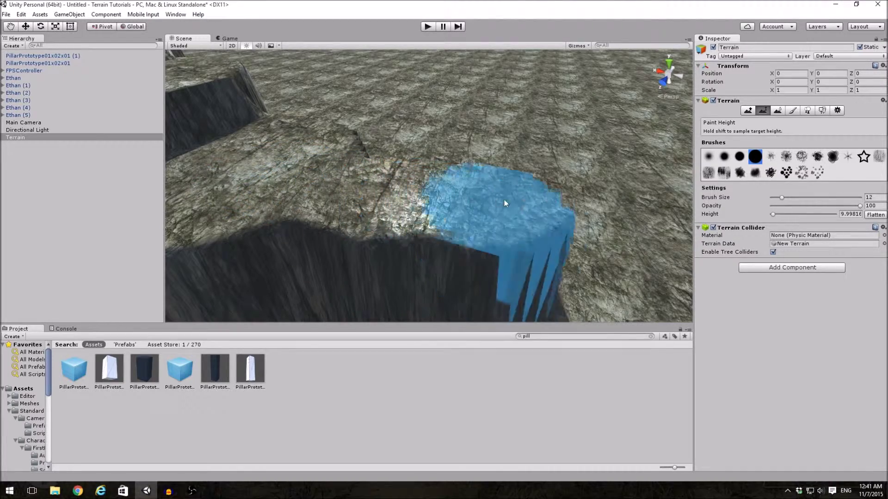
{"action": "mouse_move", "coordinate": [603, 217]}
{"action": "right_mouse_down"}
{"action": "mouse_move", "coordinate": [628, 222]}
{"action": "mouse_move", "coordinate": [404, 185]}
{"action": "right_mouse_up"}
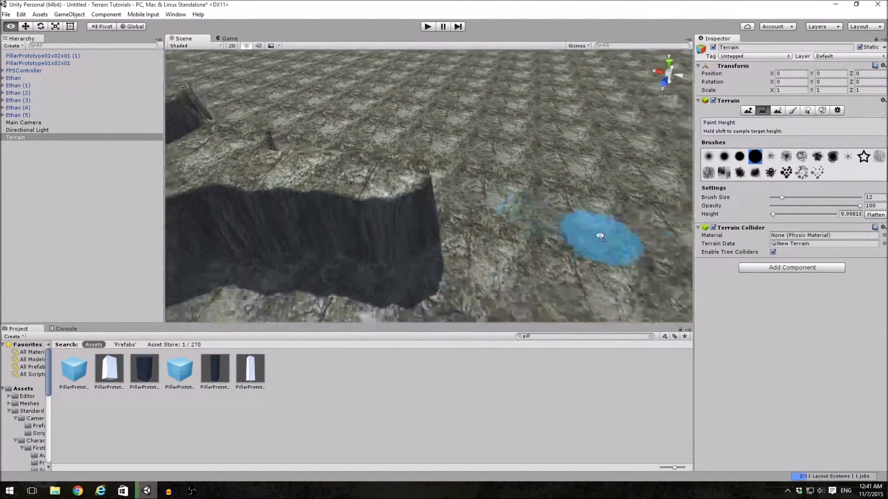
{"action": "left_click_drag", "start_coordinate": [392, 184], "coordinate": [562, 239]}
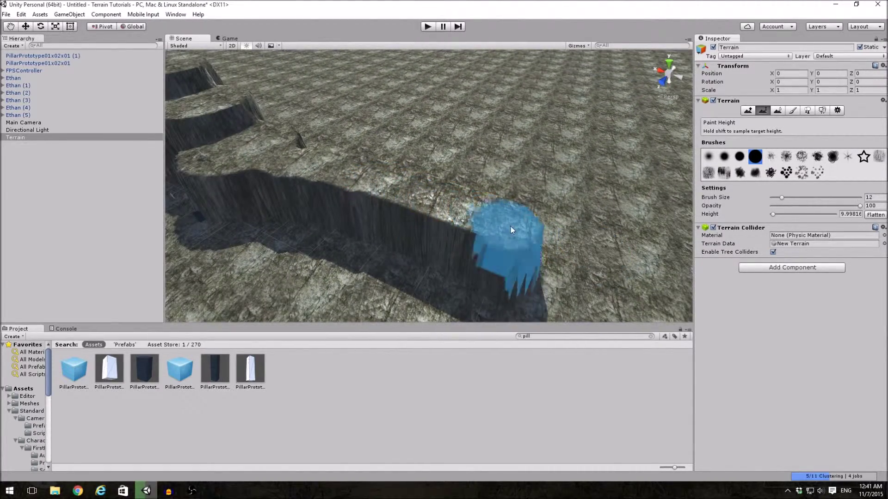
Undo two strokes, then repaint the raised ramp path and trench toward the lower right.
{"action": "key", "text": "ctrl+z"}
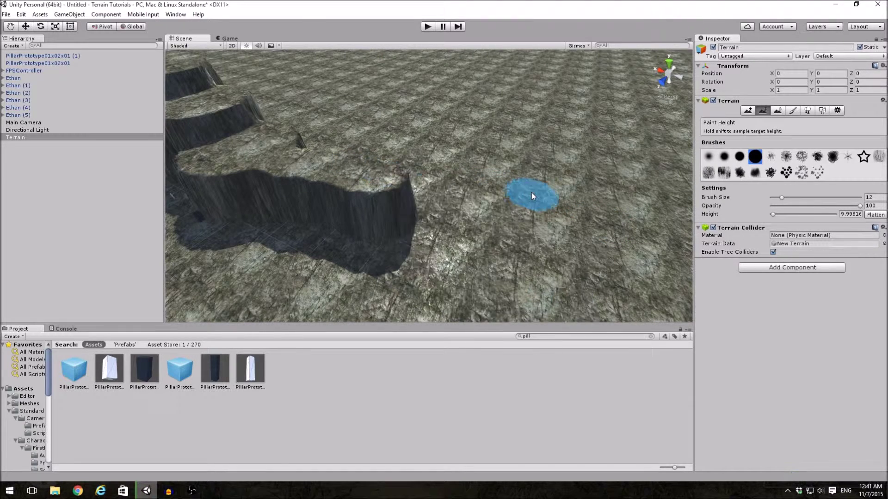
{"action": "key", "text": "ctrl+z"}
{"action": "mouse_move", "coordinate": [287, 164]}
{"action": "left_mouse_down"}
{"action": "mouse_move", "coordinate": [359, 184]}
{"action": "mouse_move", "coordinate": [425, 148]}
{"action": "left_mouse_up"}
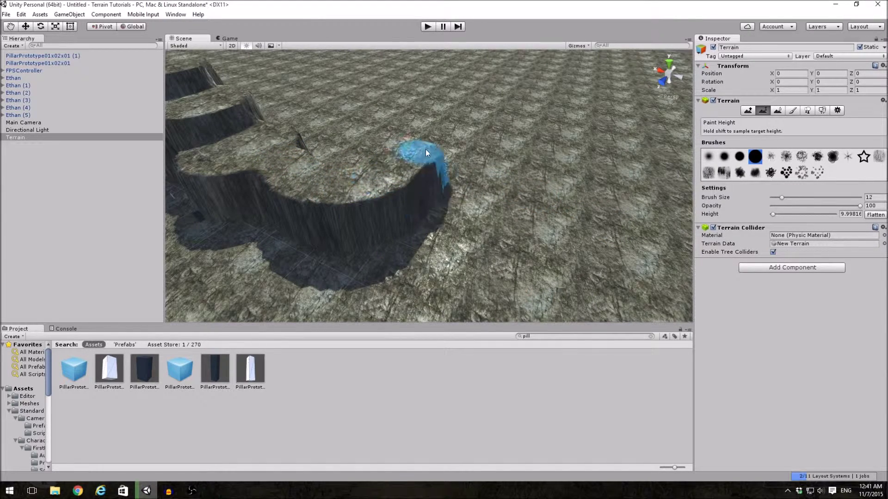
{"action": "left_click_drag", "start_coordinate": [507, 149], "coordinate": [581, 261]}
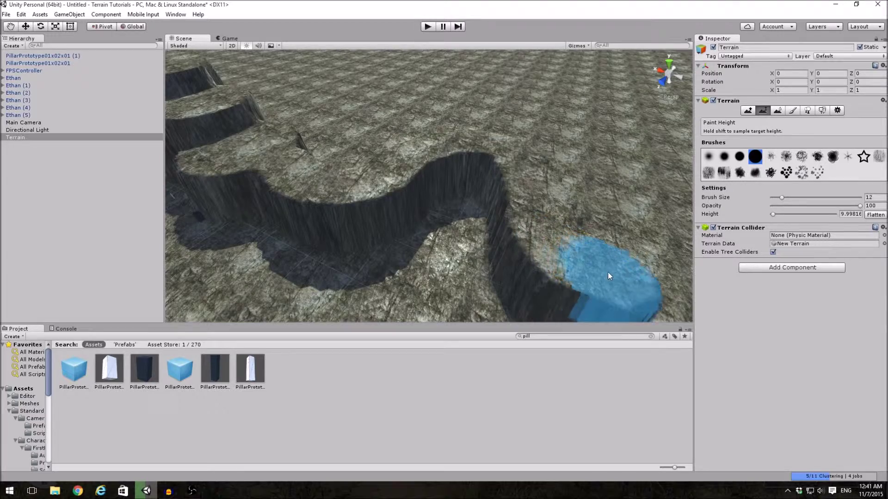
{"action": "mouse_move", "coordinate": [625, 279]}
{"action": "right_mouse_down"}
{"action": "mouse_move", "coordinate": [413, 222]}
{"action": "mouse_move", "coordinate": [500, 136]}
{"action": "right_mouse_up"}
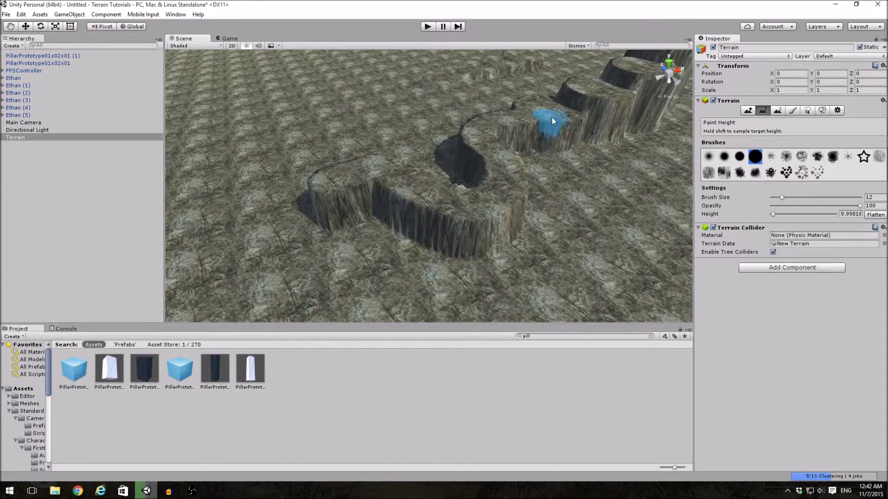
{"action": "left_click", "coordinate": [779, 110]}
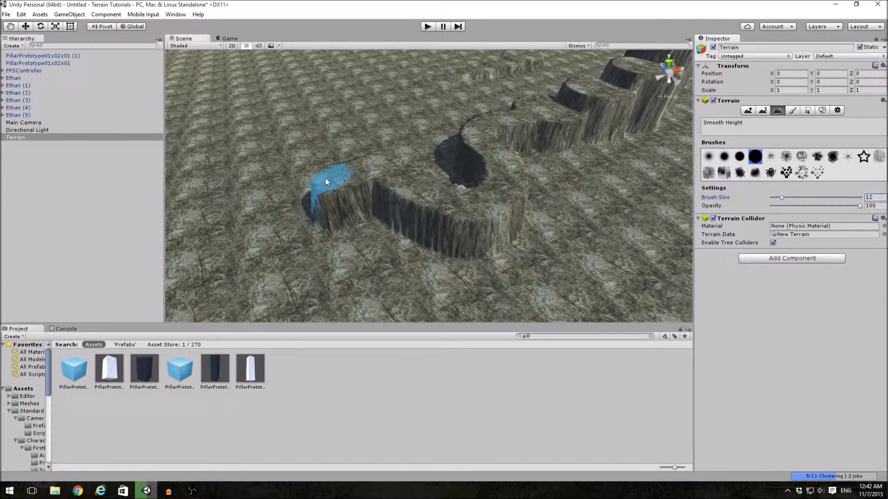
Round off the ramp's sharp cliff edges with the Smooth Height brush.
{"action": "mouse_move", "coordinate": [409, 180]}
{"action": "left_mouse_down"}
{"action": "mouse_move", "coordinate": [510, 160]}
{"action": "mouse_move", "coordinate": [445, 216]}
{"action": "left_mouse_up"}
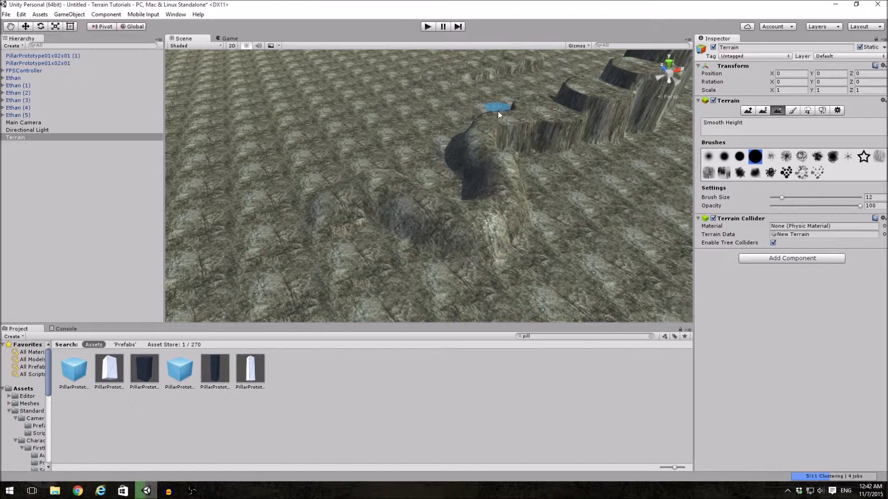
{"action": "mouse_move", "coordinate": [487, 139]}
{"action": "right_mouse_down"}
{"action": "mouse_move", "coordinate": [540, 155]}
{"action": "mouse_move", "coordinate": [457, 209]}
{"action": "mouse_move", "coordinate": [414, 213]}
{"action": "right_mouse_up"}
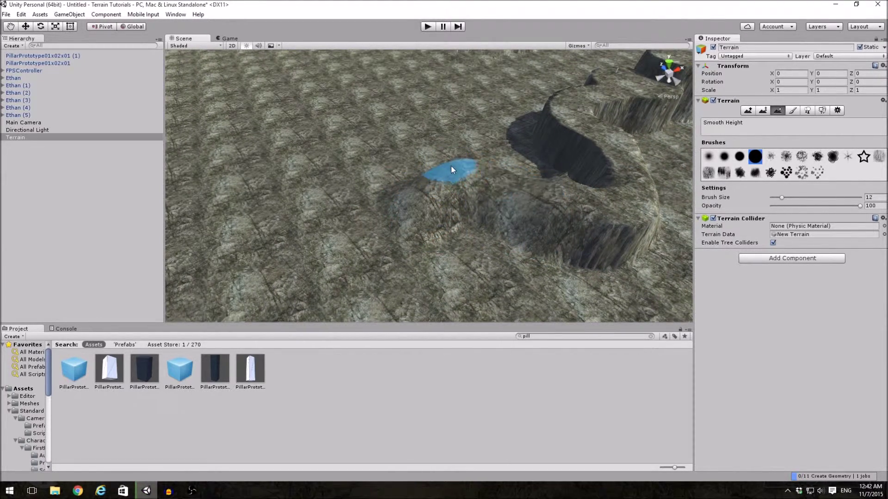
{"action": "left_click_drag", "start_coordinate": [605, 203], "coordinate": [640, 193]}
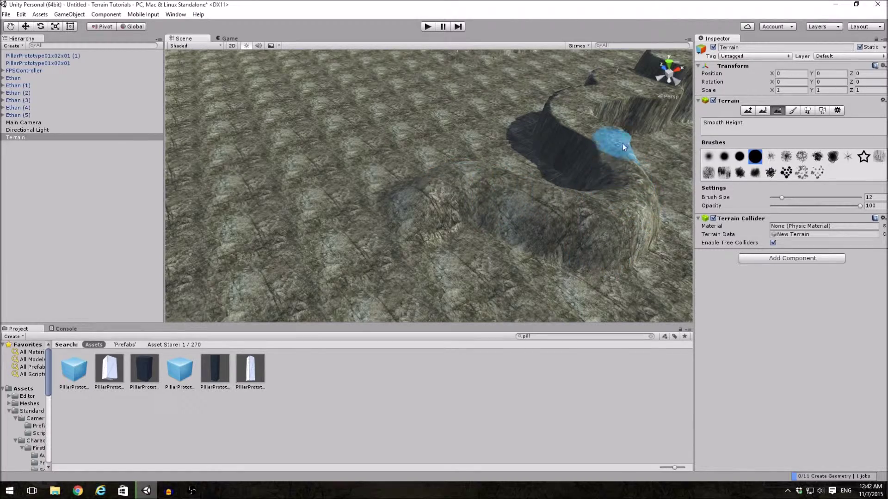
{"action": "mouse_move", "coordinate": [581, 123]}
{"action": "right_mouse_down"}
{"action": "mouse_move", "coordinate": [472, 198]}
{"action": "mouse_move", "coordinate": [570, 211]}
{"action": "mouse_move", "coordinate": [533, 133]}
{"action": "right_mouse_up"}
{"action": "key", "text": "shift+w"}
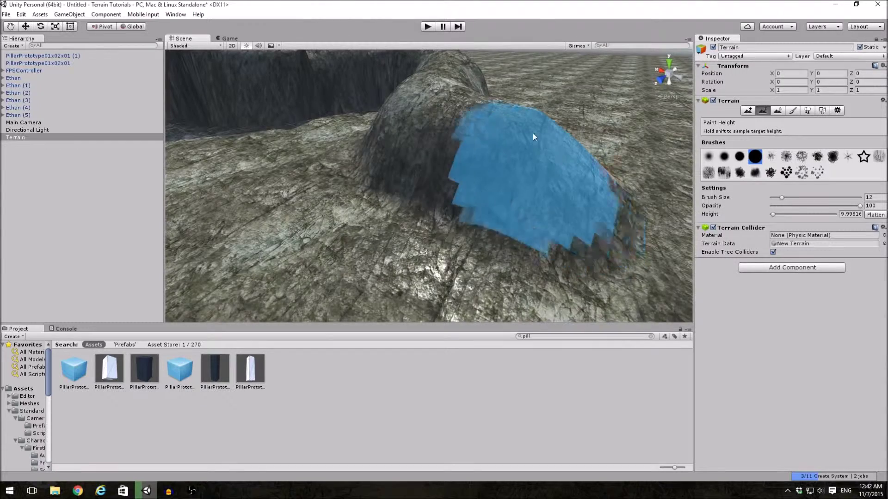
{"action": "scroll", "coordinate": [543, 147], "scroll_direction": "down", "scroll_amount": 5}
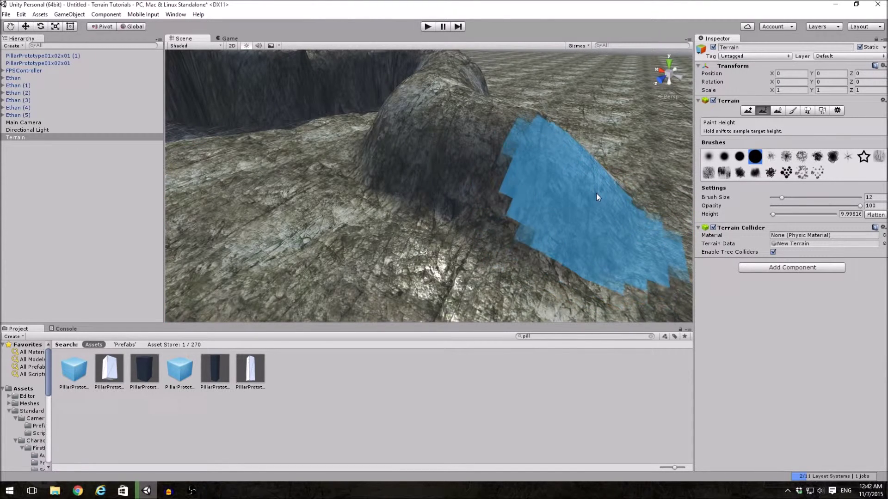
{"action": "key", "text": "shift+e"}
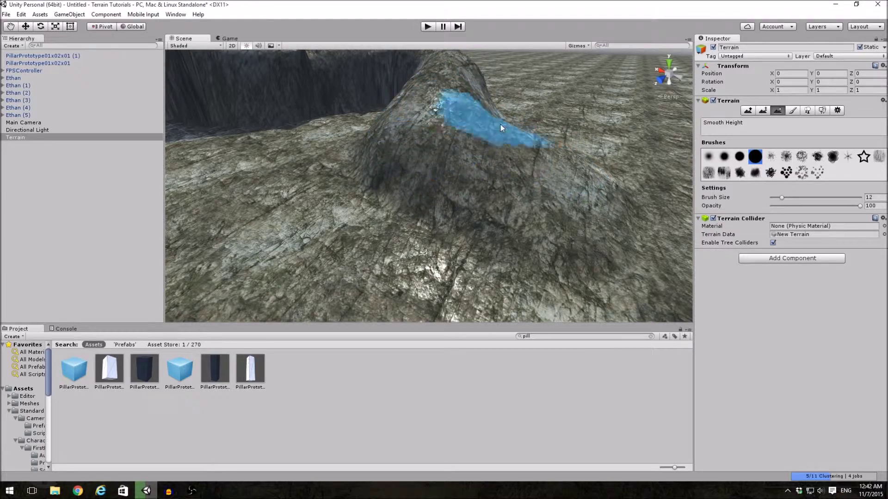
Survey the chasm from several angles and smooth along its cliff edge.
{"action": "mouse_move", "coordinate": [567, 179]}
{"action": "right_mouse_down"}
{"action": "mouse_move", "coordinate": [411, 109]}
{"action": "mouse_move", "coordinate": [472, 180]}
{"action": "right_mouse_up"}
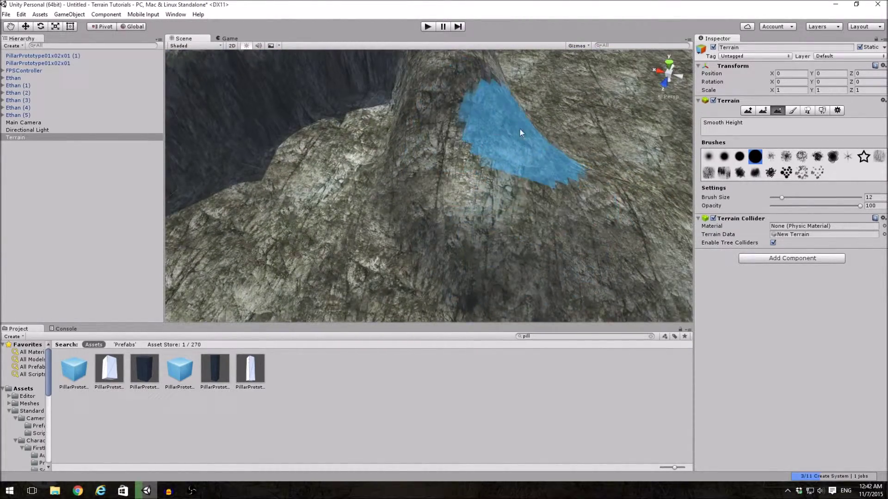
{"action": "right_click_drag", "start_coordinate": [521, 132], "coordinate": [556, 139]}
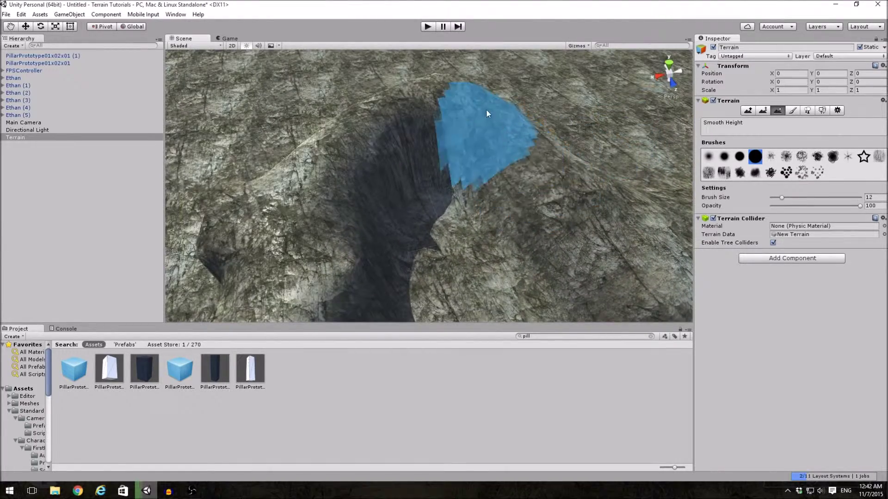
{"action": "mouse_move", "coordinate": [486, 109]}
{"action": "right_mouse_down"}
{"action": "mouse_move", "coordinate": [226, 91]}
{"action": "mouse_move", "coordinate": [380, 107]}
{"action": "mouse_move", "coordinate": [378, 162]}
{"action": "right_mouse_up"}
{"action": "left_click", "coordinate": [381, 108]}
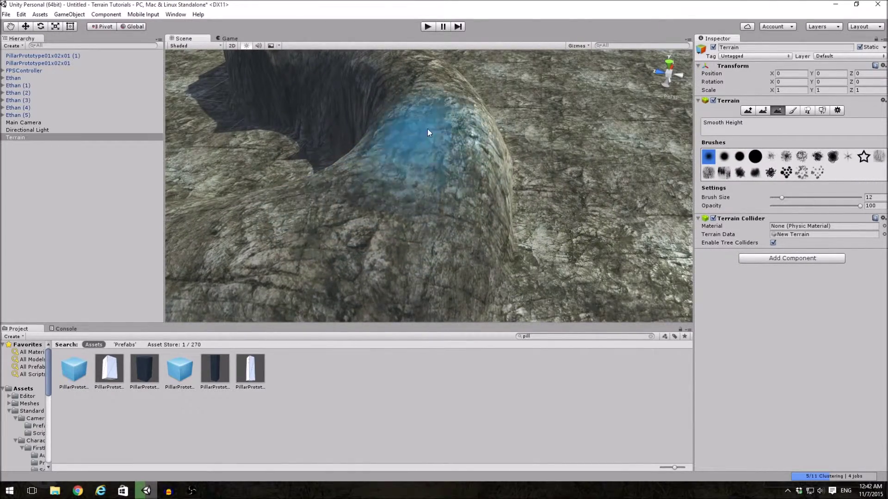
{"action": "mouse_move", "coordinate": [389, 173]}
{"action": "right_mouse_down"}
{"action": "mouse_move", "coordinate": [466, 178]}
{"action": "mouse_move", "coordinate": [430, 153]}
{"action": "right_mouse_up"}
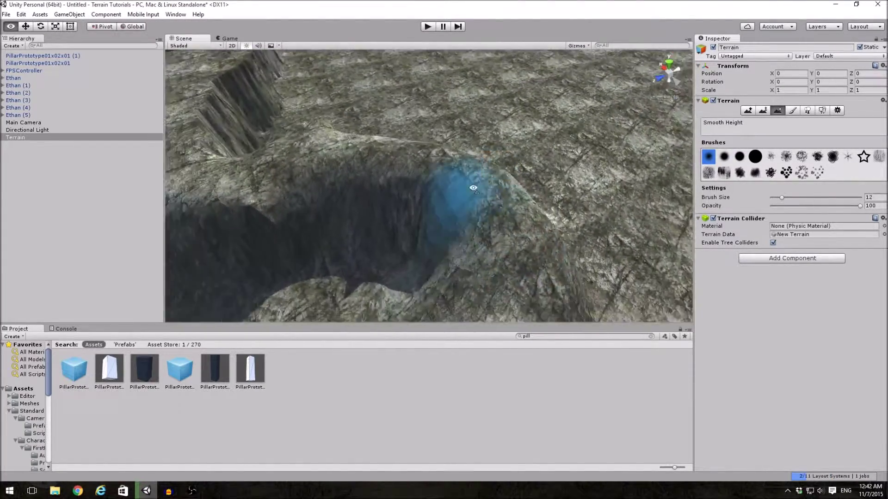
{"action": "right_click_drag", "start_coordinate": [301, 187], "coordinate": [292, 202]}
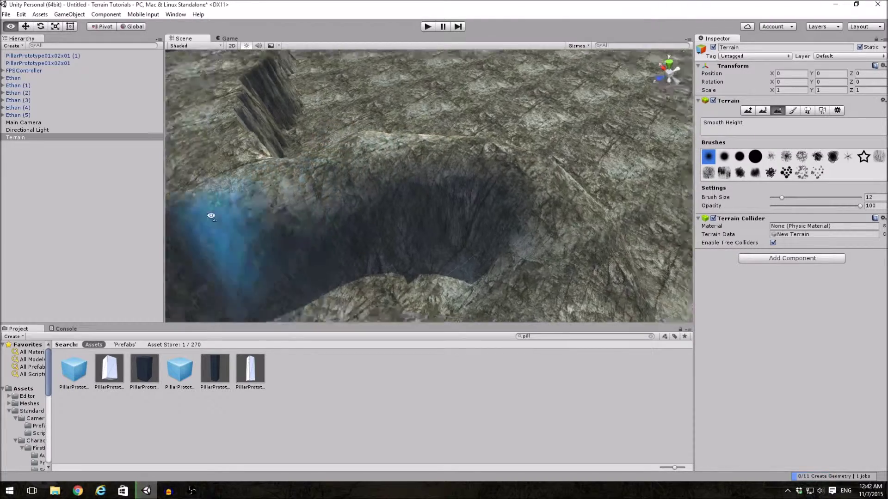
{"action": "right_click_drag", "start_coordinate": [260, 238], "coordinate": [332, 177]}
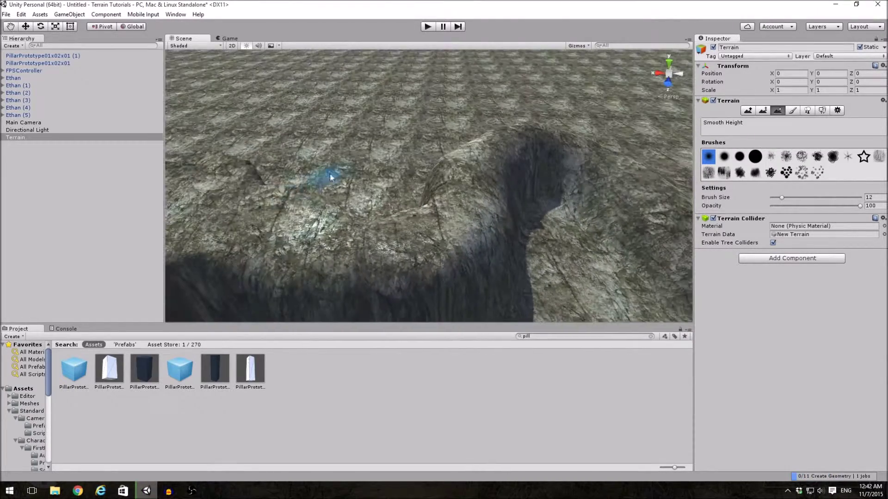
{"action": "mouse_move", "coordinate": [279, 216]}
{"action": "left_mouse_down"}
{"action": "mouse_move", "coordinate": [408, 228]}
{"action": "mouse_move", "coordinate": [463, 173]}
{"action": "left_mouse_up"}
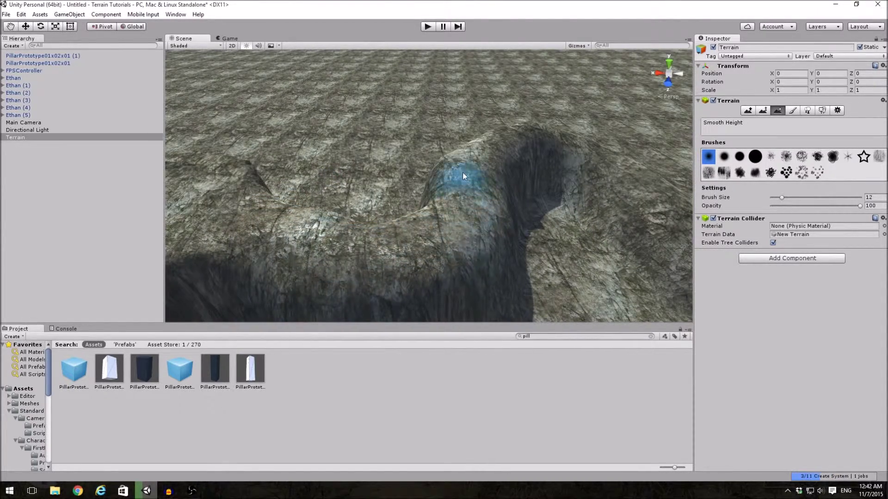
Smooth the terrain along the ramp, checking it from above.
{"action": "mouse_move", "coordinate": [511, 130]}
{"action": "right_mouse_down"}
{"action": "mouse_move", "coordinate": [527, 111]}
{"action": "mouse_move", "coordinate": [336, 179]}
{"action": "right_mouse_up"}
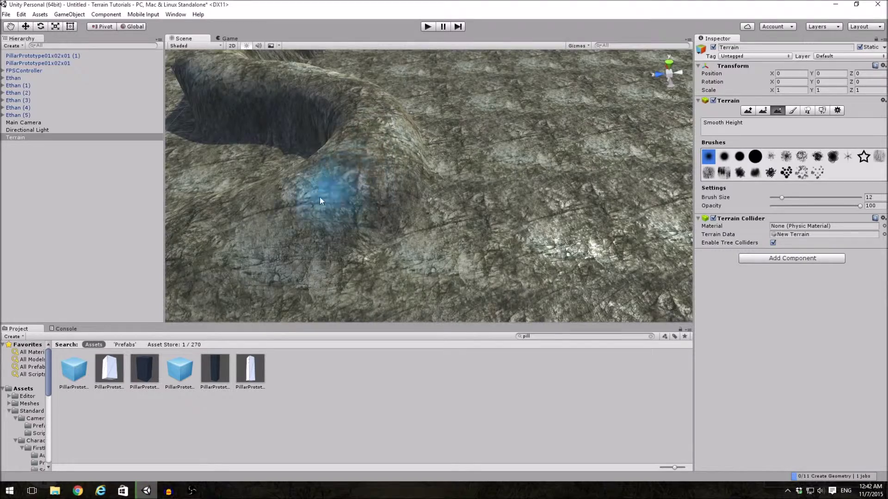
{"action": "right_click_drag", "start_coordinate": [320, 197], "coordinate": [170, 169]}
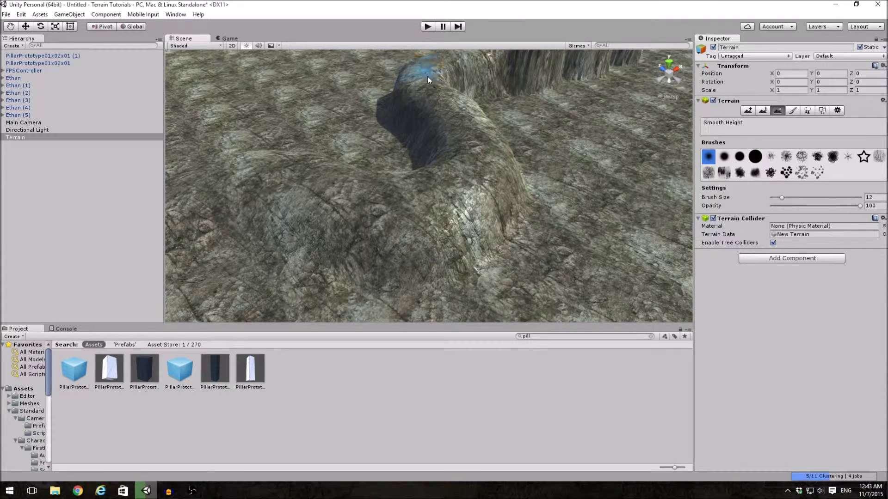
{"action": "right_click_drag", "start_coordinate": [460, 124], "coordinate": [531, 168]}
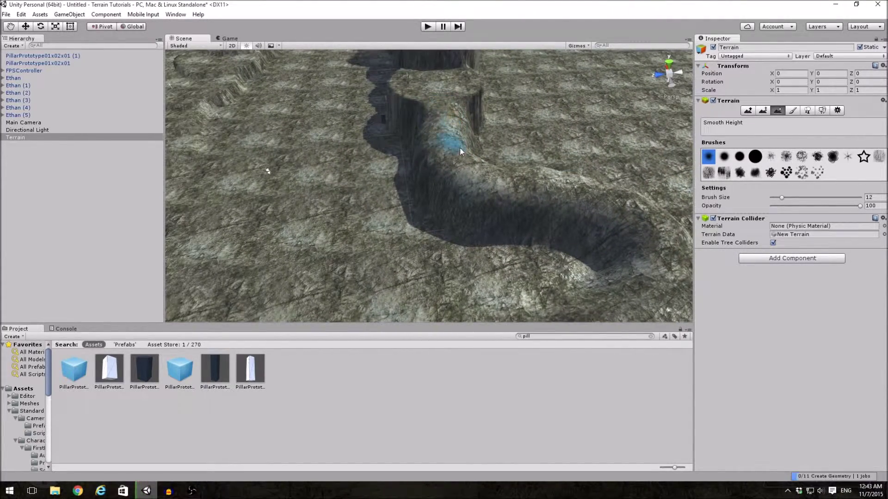
{"action": "mouse_move", "coordinate": [534, 184]}
{"action": "right_mouse_down"}
{"action": "mouse_move", "coordinate": [567, 219]}
{"action": "mouse_move", "coordinate": [450, 208]}
{"action": "right_mouse_up"}
{"action": "mouse_move", "coordinate": [416, 236]}
{"action": "right_mouse_down"}
{"action": "mouse_move", "coordinate": [409, 229]}
{"action": "mouse_move", "coordinate": [572, 201]}
{"action": "right_mouse_up"}
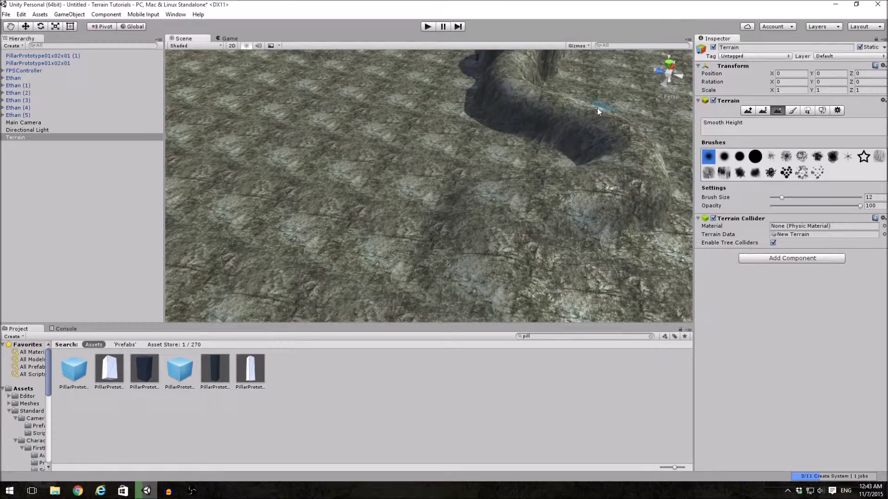
{"action": "right_click_drag", "start_coordinate": [536, 100], "coordinate": [523, 101]}
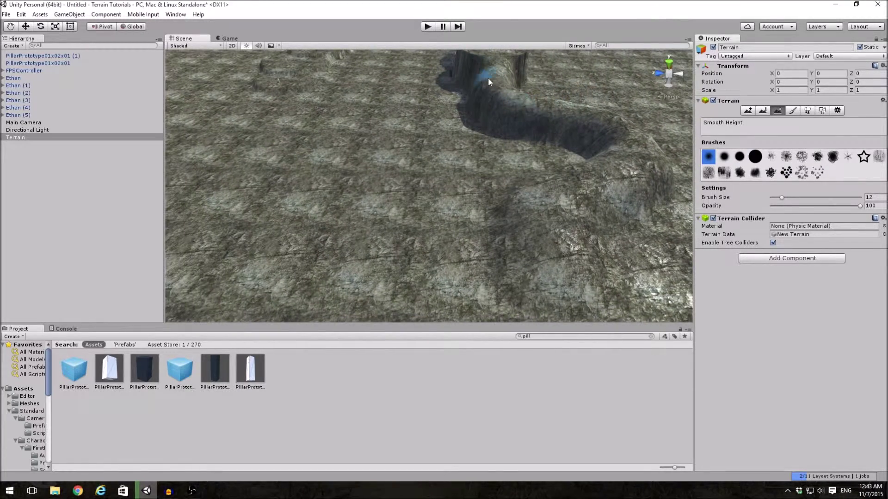
{"action": "mouse_move", "coordinate": [632, 169]}
{"action": "right_mouse_down"}
{"action": "mouse_move", "coordinate": [629, 212]}
{"action": "mouse_move", "coordinate": [474, 205]}
{"action": "right_mouse_up"}
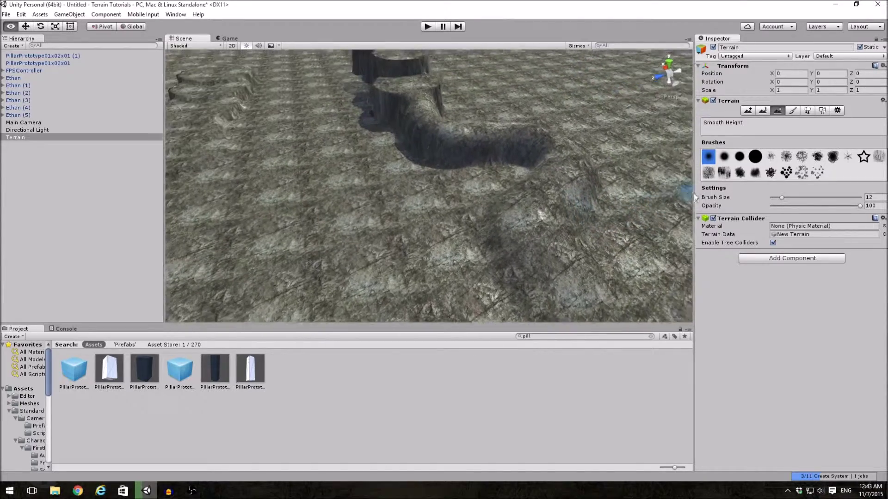
{"action": "scroll", "coordinate": [405, 206], "scroll_direction": "up", "scroll_amount": 6}
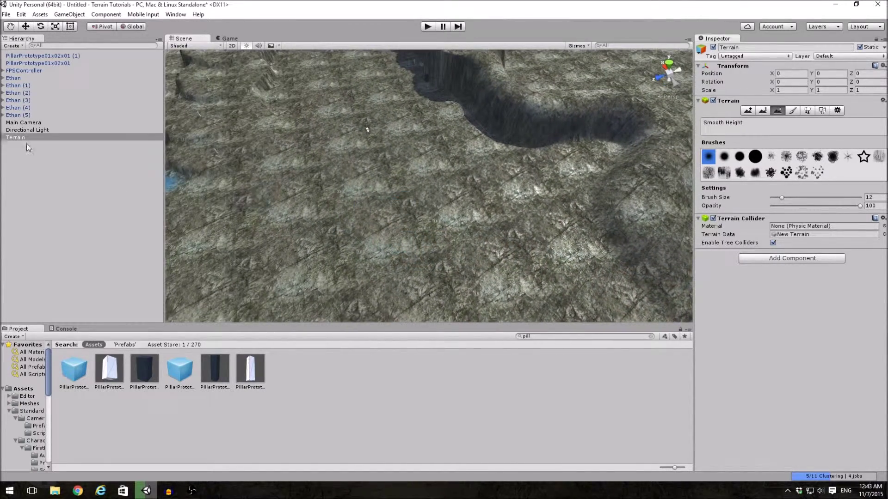
Move the FPSController onto the ground near the ramp and enter Play mode.
{"action": "left_click", "coordinate": [21, 71]}
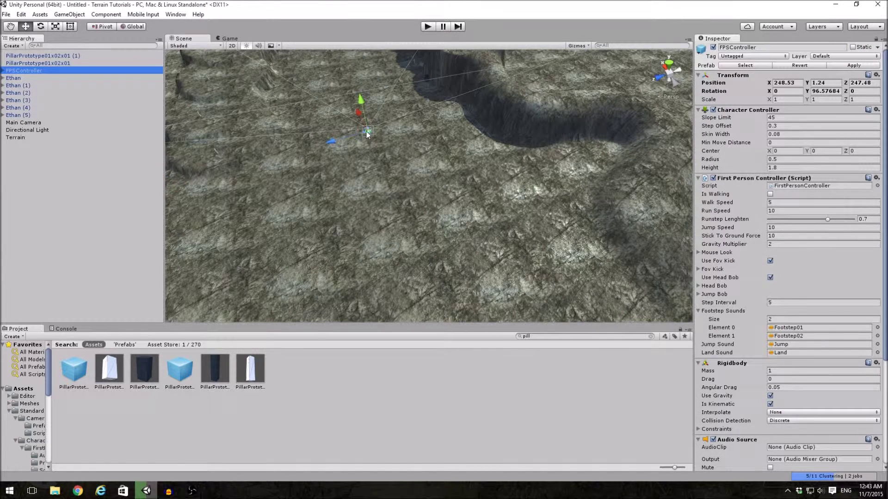
{"action": "left_click_drag", "start_coordinate": [368, 134], "coordinate": [631, 297]}
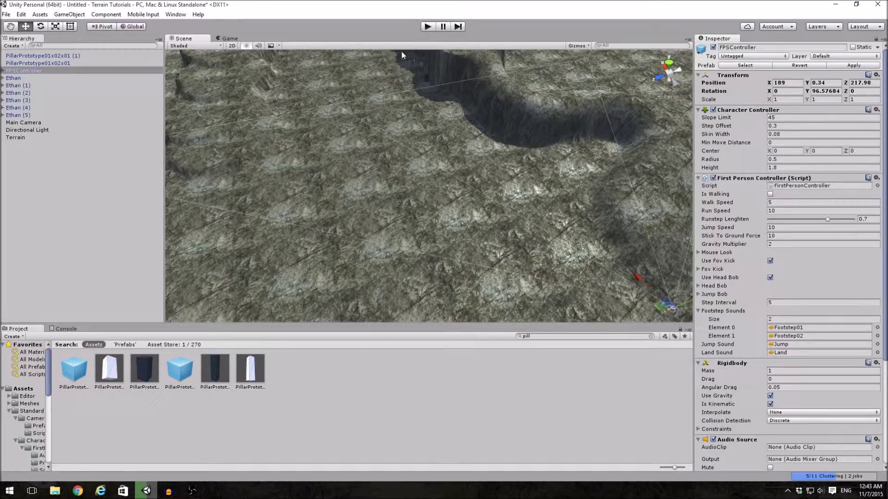
{"action": "left_click", "coordinate": [426, 27]}
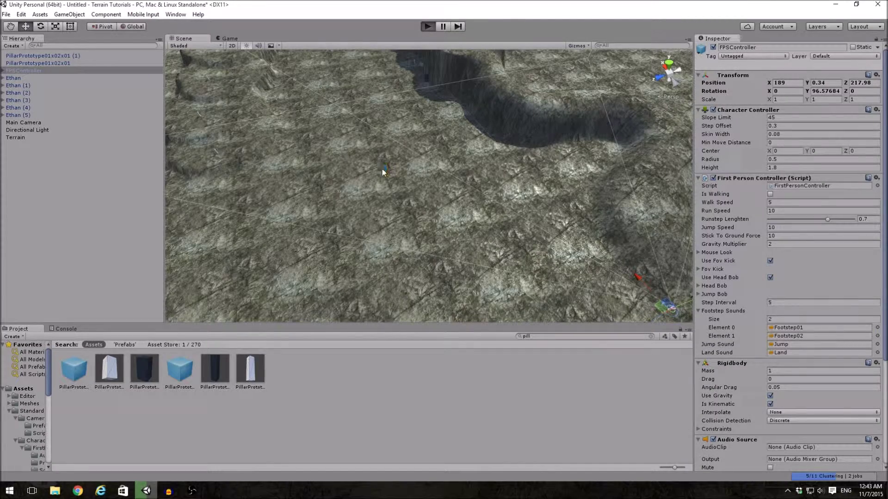
Walk the player past the rock pillar and along the cliff wall.
{"action": "key", "text": "w"}
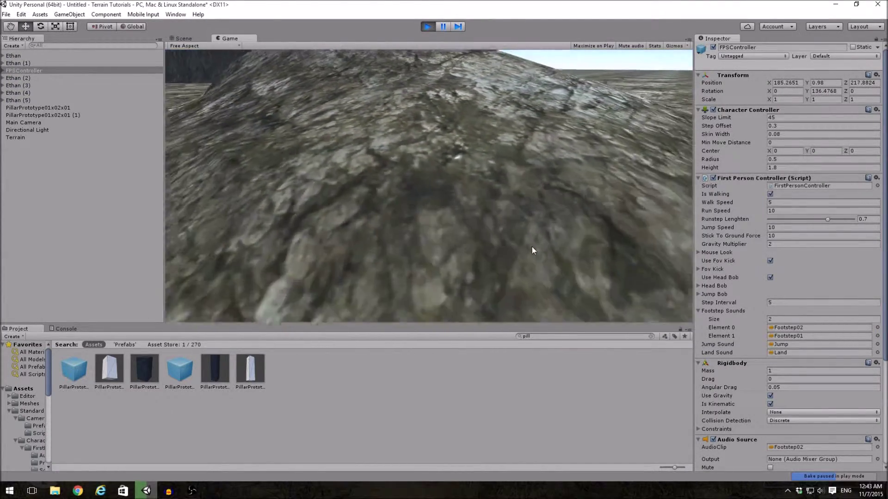
{"action": "key", "text": "w"}
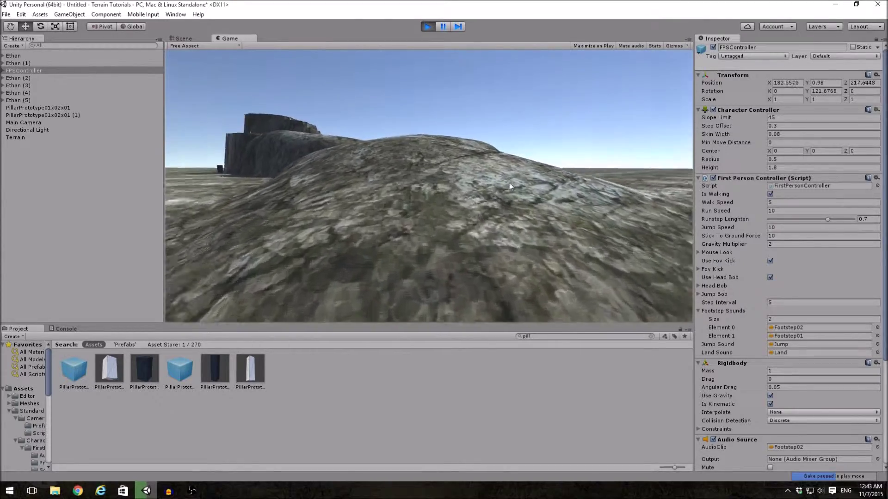
{"action": "key", "text": "w"}
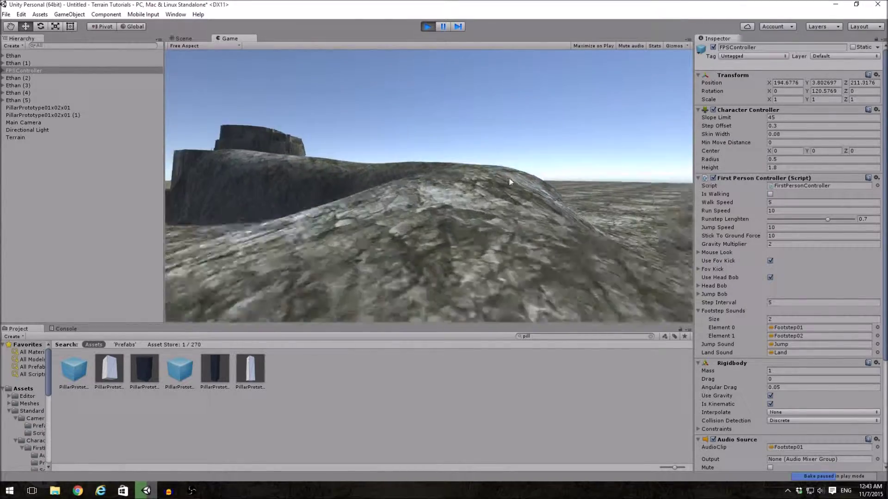
{"action": "key", "text": "w"}
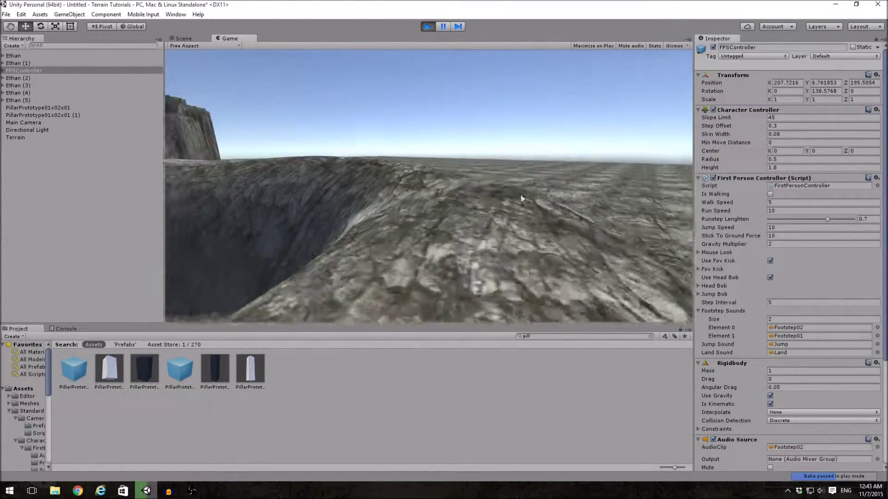
{"action": "key", "text": "w"}
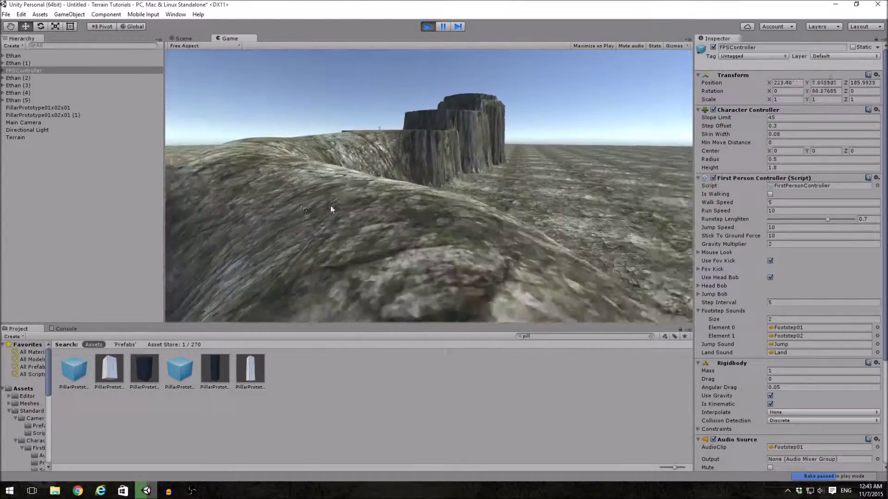
{"action": "key", "text": "w"}
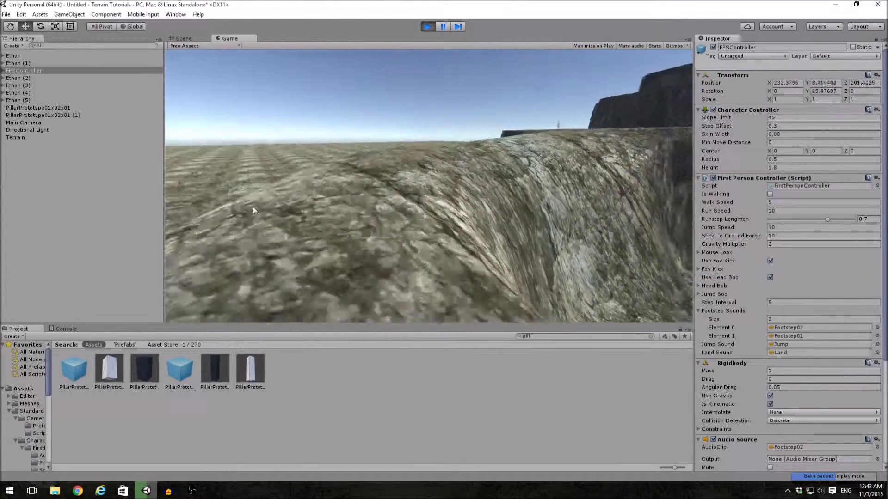
{"action": "key", "text": "w"}
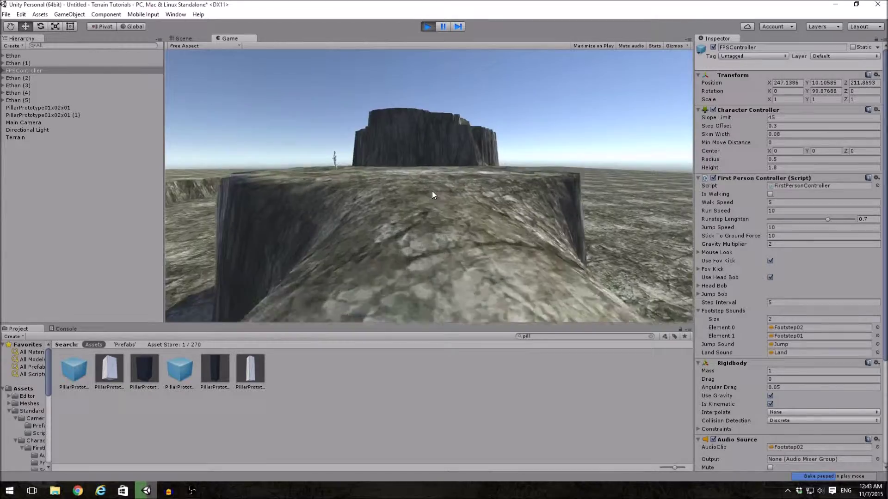
{"action": "key", "text": "w"}
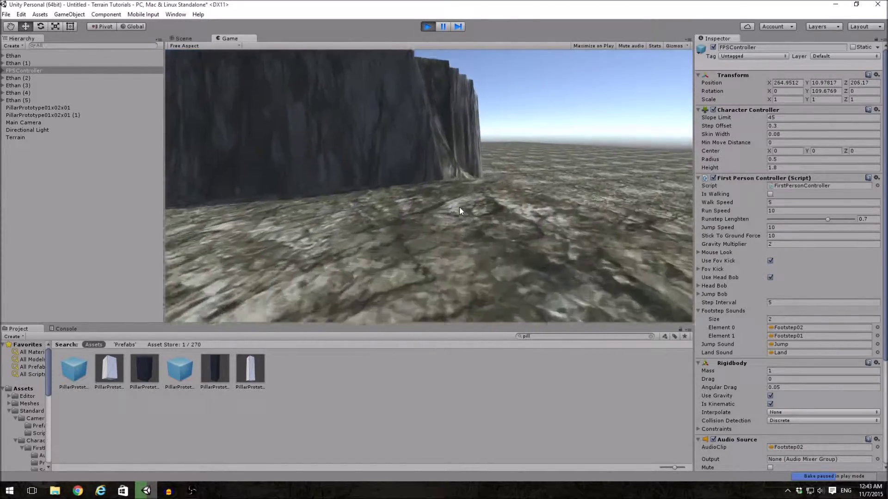
{"action": "key", "text": "w"}
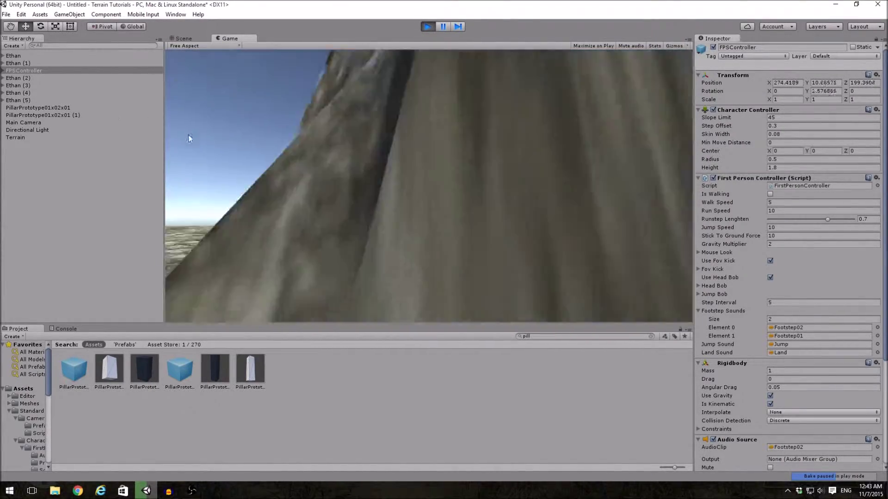
{"action": "key", "text": "w"}
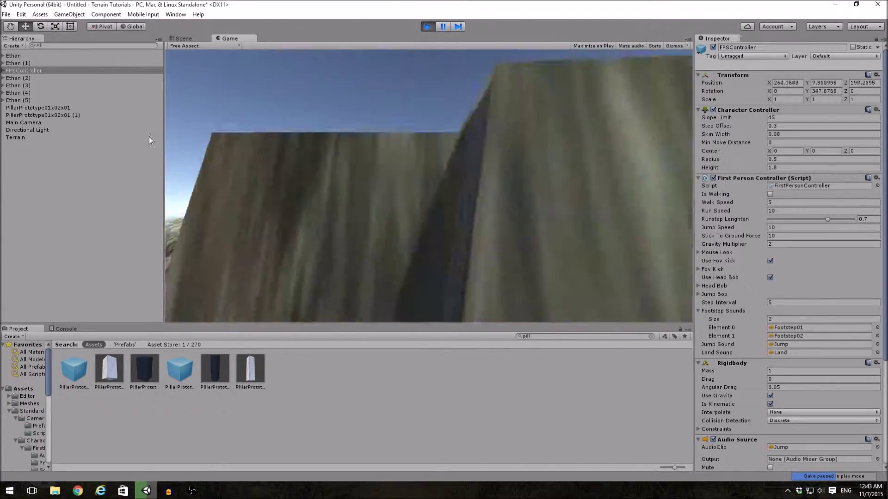
{"action": "key", "text": "w"}
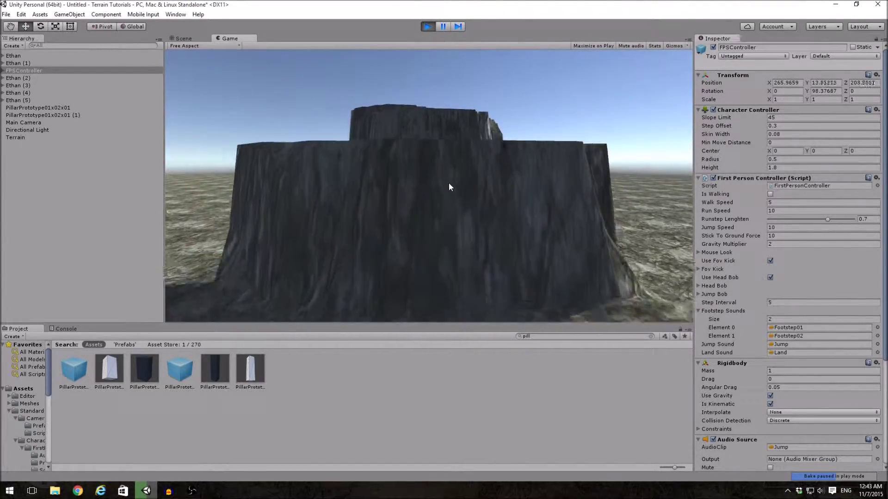
{"action": "key", "text": "s"}
{"action": "key", "text": "w"}
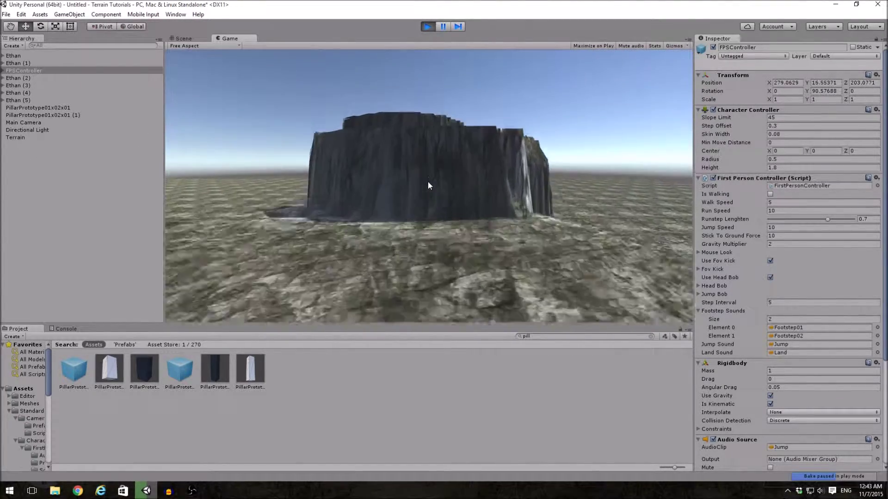
{"action": "key", "text": "s"}
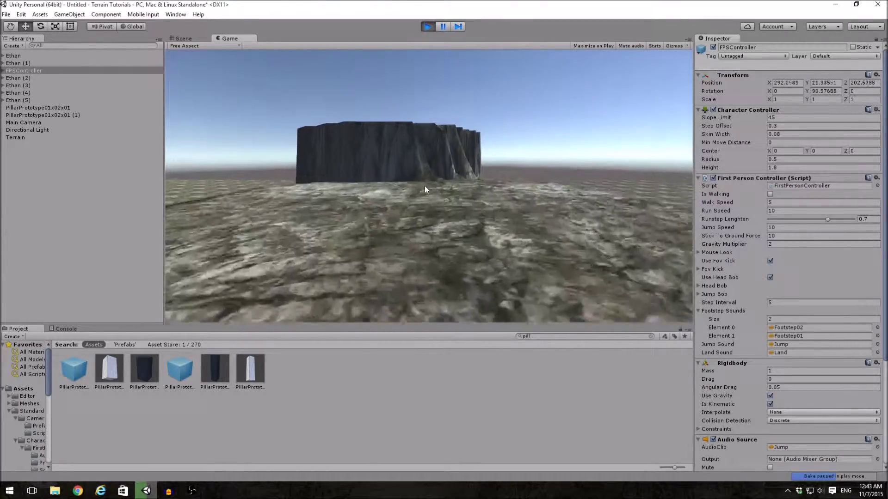
Walk across the roughened ground and over the rock mound, then exit Play mode.
{"action": "key", "text": "w"}
{"action": "key", "text": "w"}
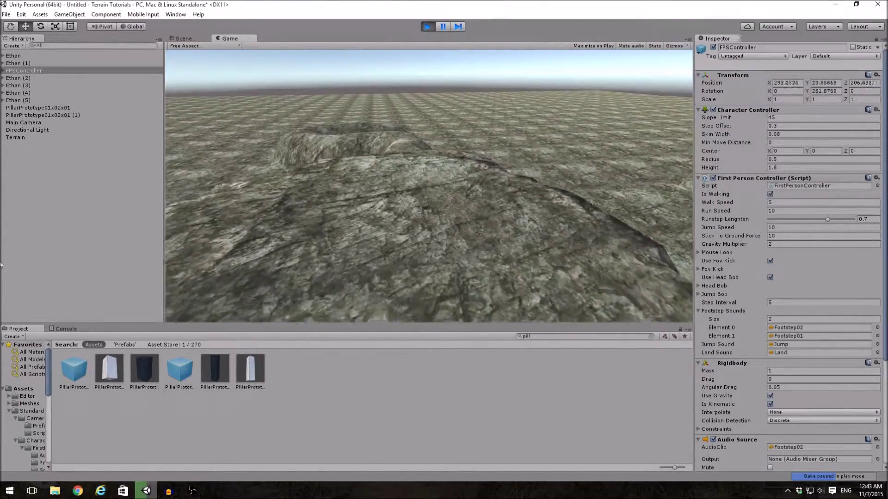
{"action": "key", "text": "w"}
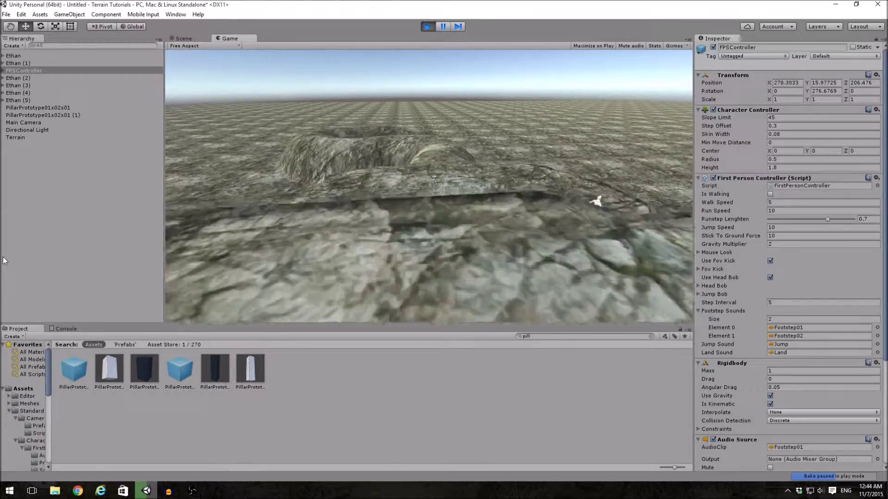
{"action": "key", "text": "w"}
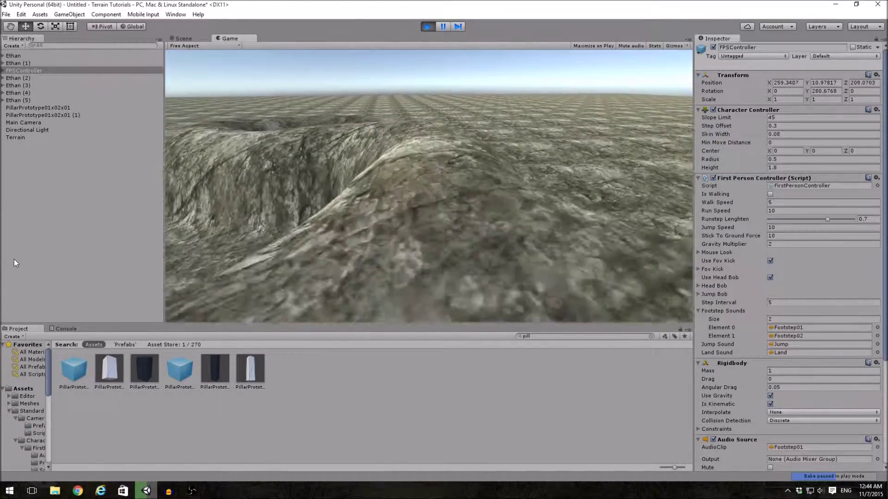
{"action": "key", "text": "w"}
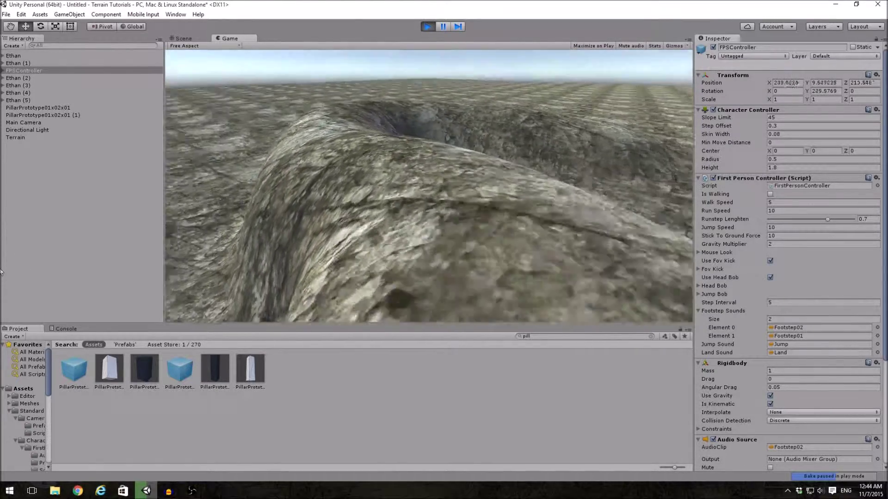
{"action": "key", "text": "w"}
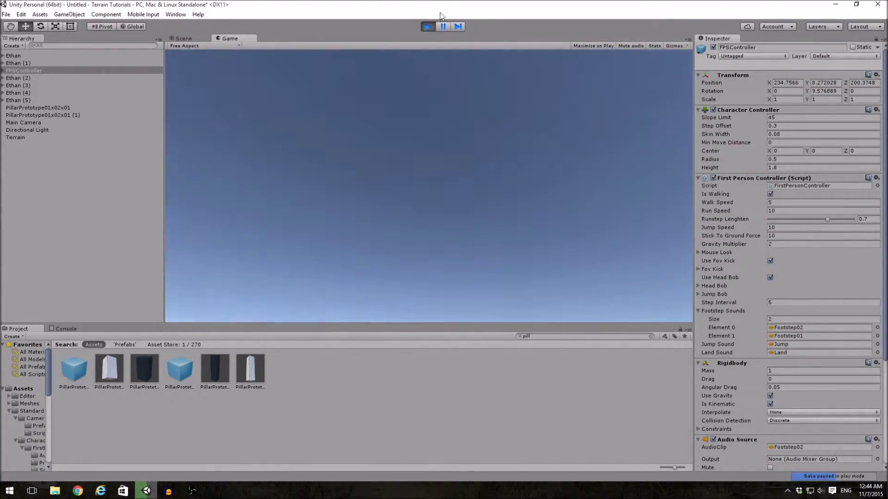
{"action": "left_click", "coordinate": [427, 27]}
{"action": "scroll", "coordinate": [567, 178], "scroll_direction": "down", "scroll_amount": 3}
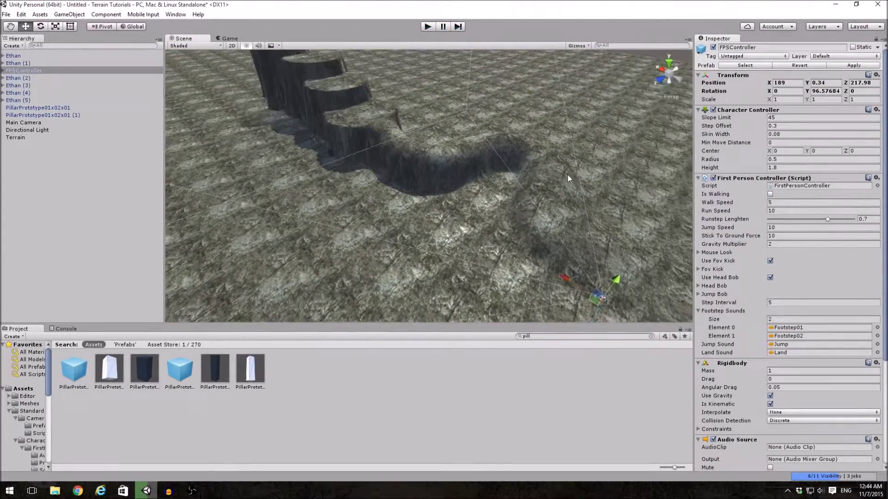
{"action": "mouse_move", "coordinate": [559, 177]}
{"action": "right_mouse_down"}
{"action": "mouse_move", "coordinate": [442, 55]}
{"action": "mouse_move", "coordinate": [281, 179]}
{"action": "mouse_move", "coordinate": [396, 124]}
{"action": "right_mouse_up"}
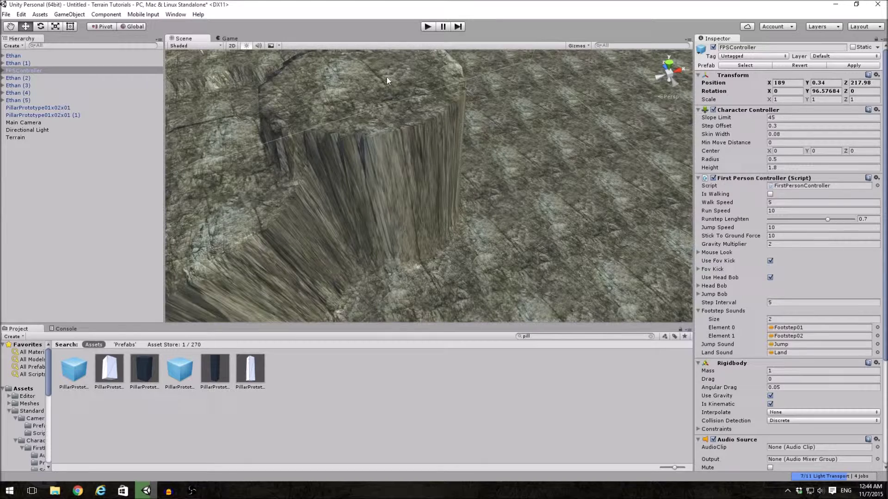
{"action": "left_click", "coordinate": [572, 231]}
Select Paint Height and shrink the brush to size 20.
{"action": "key", "text": "F2"}
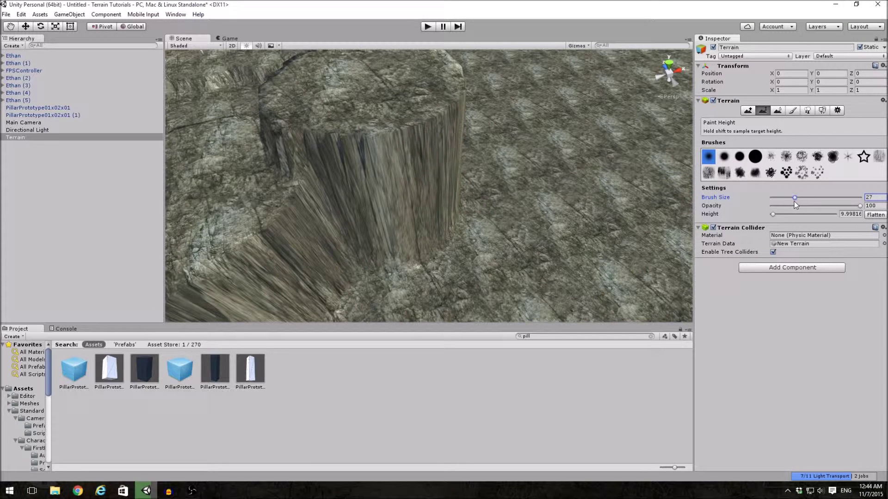
{"action": "left_click_drag", "start_coordinate": [796, 199], "coordinate": [793, 199]}
{"action": "left_click", "coordinate": [872, 197]}
{"action": "type", "text": "20"}
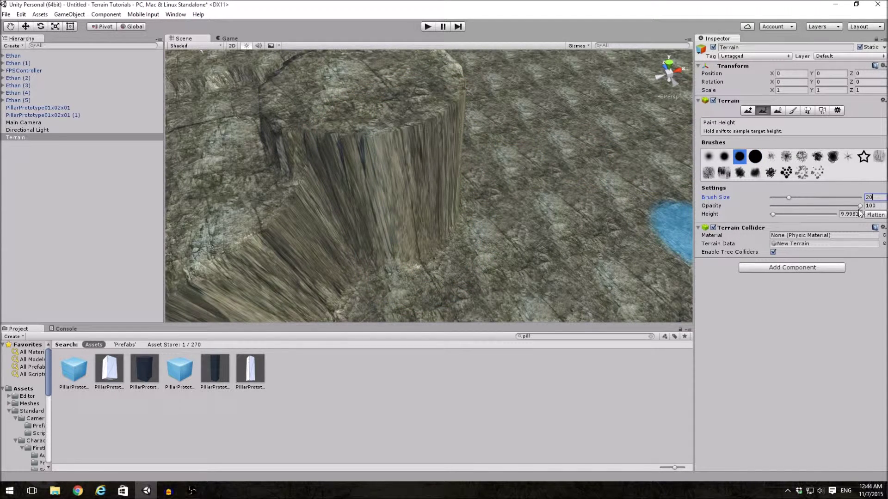
{"action": "mouse_move", "coordinate": [425, 153]}
{"action": "left_mouse_down", "text": "alt"}
{"action": "mouse_move", "coordinate": [539, 161]}
{"action": "mouse_move", "coordinate": [450, 133]}
{"action": "left_mouse_up", "text": "alt"}
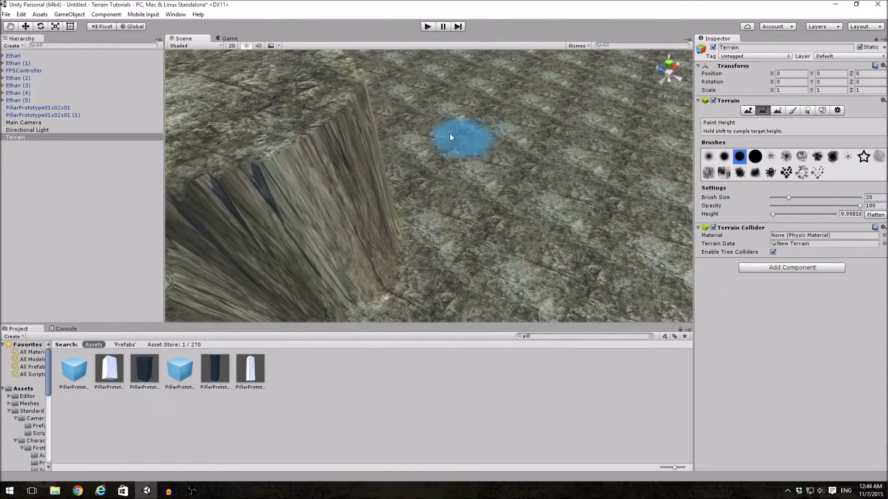
Sample the cliff-top height and paint the cliff edge flat to it.
{"action": "left_click", "coordinate": [335, 119]}
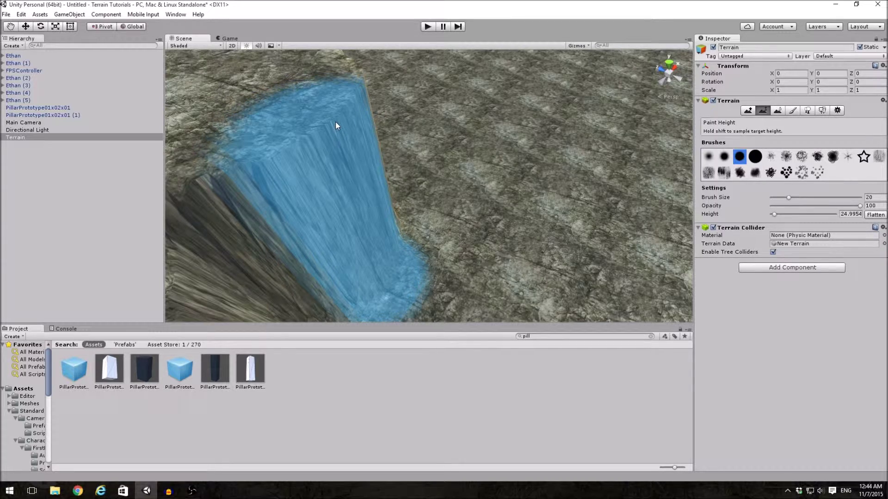
{"action": "mouse_move", "coordinate": [335, 122]}
{"action": "left_mouse_down", "text": "alt"}
{"action": "mouse_move", "coordinate": [272, 116]}
{"action": "mouse_move", "coordinate": [357, 137]}
{"action": "left_mouse_up", "text": "alt"}
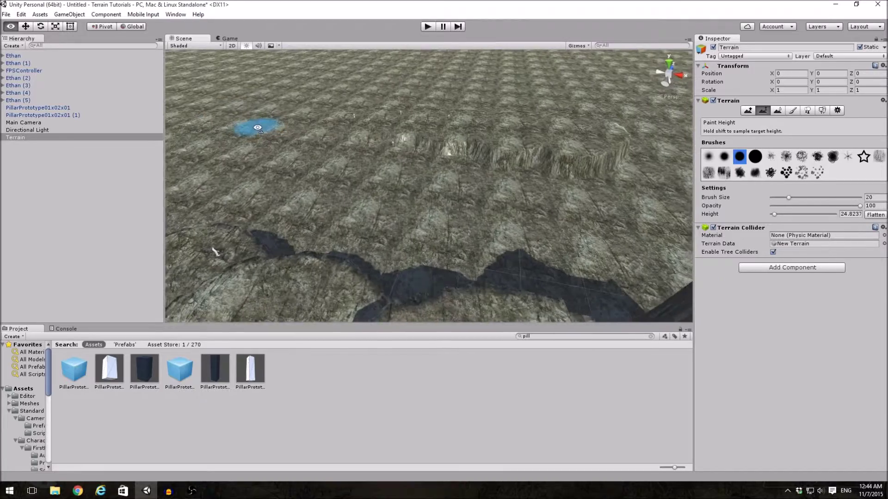
{"action": "left_click_drag", "start_coordinate": [374, 142], "coordinate": [439, 165], "text": "alt"}
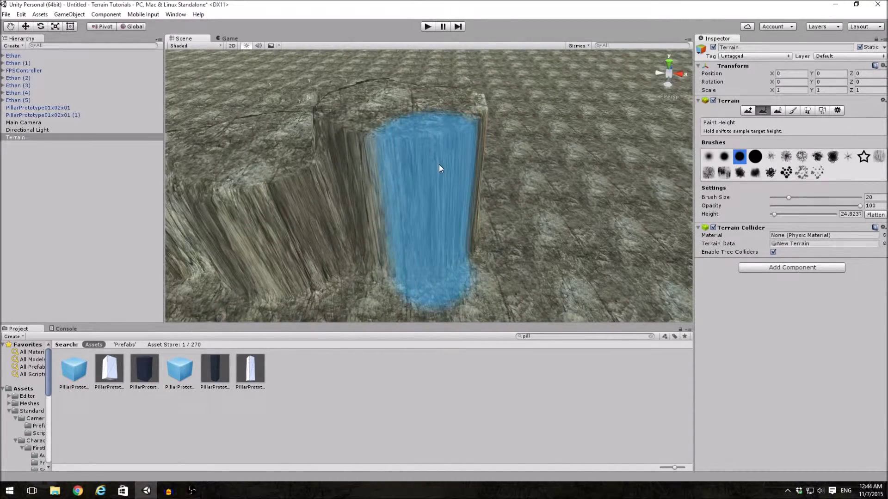
{"action": "left_click", "coordinate": [449, 138], "text": "shift"}
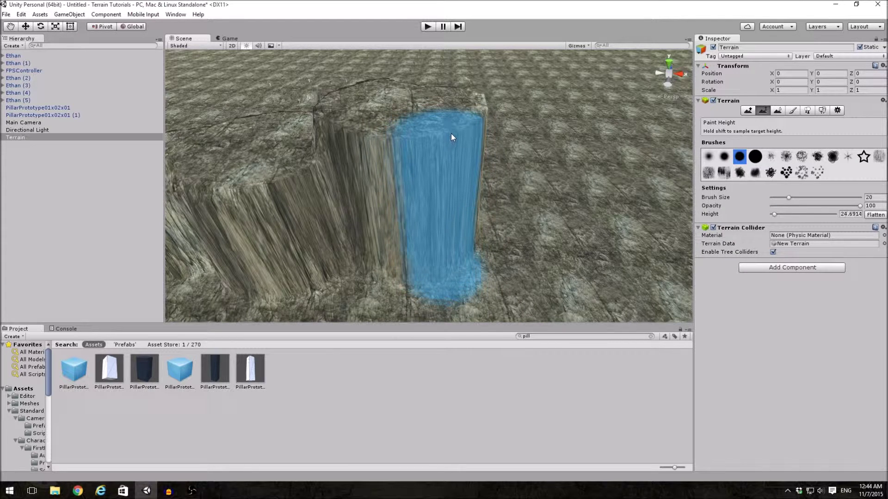
{"action": "left_click_drag", "start_coordinate": [453, 136], "coordinate": [463, 142]}
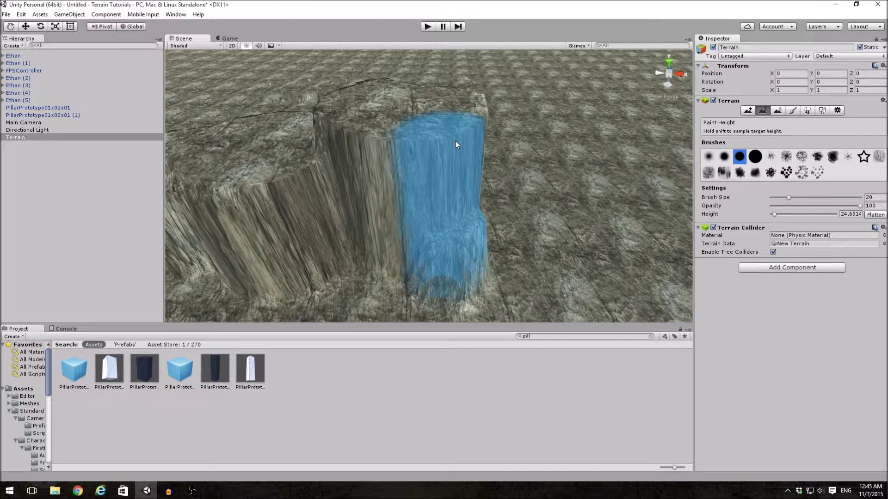
{"action": "left_click", "coordinate": [463, 142], "text": "shift"}
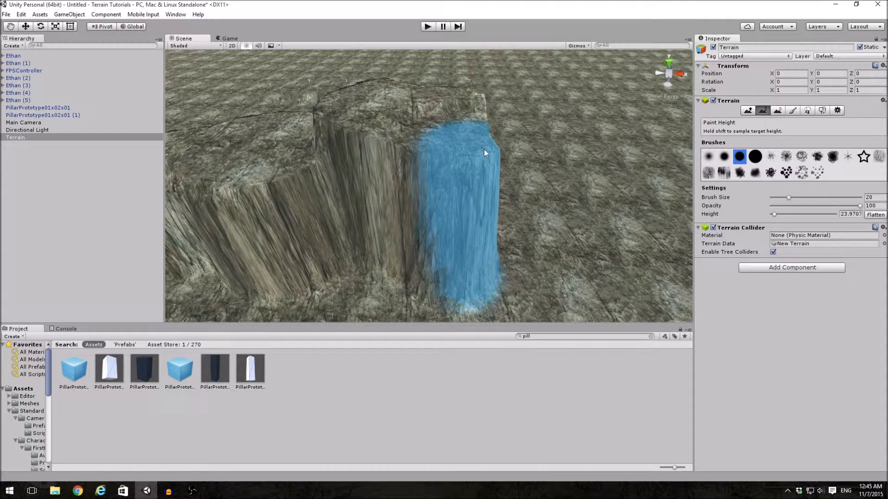
{"action": "left_click", "coordinate": [483, 150], "text": "shift"}
{"action": "left_click_drag", "start_coordinate": [486, 150], "coordinate": [506, 170]}
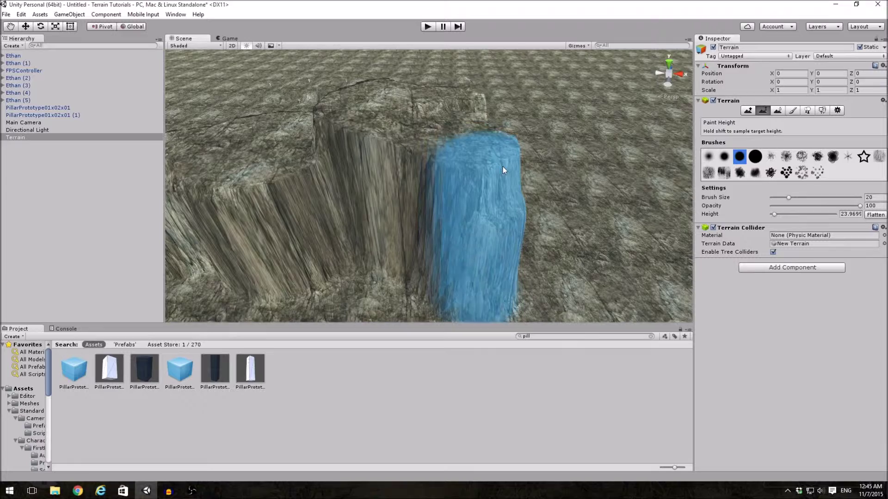
{"action": "left_click", "coordinate": [507, 170], "text": "shift"}
Carve a lower step into the cliff at newly sampled heights.
{"action": "right_click_drag", "start_coordinate": [516, 175], "coordinate": [580, 162]}
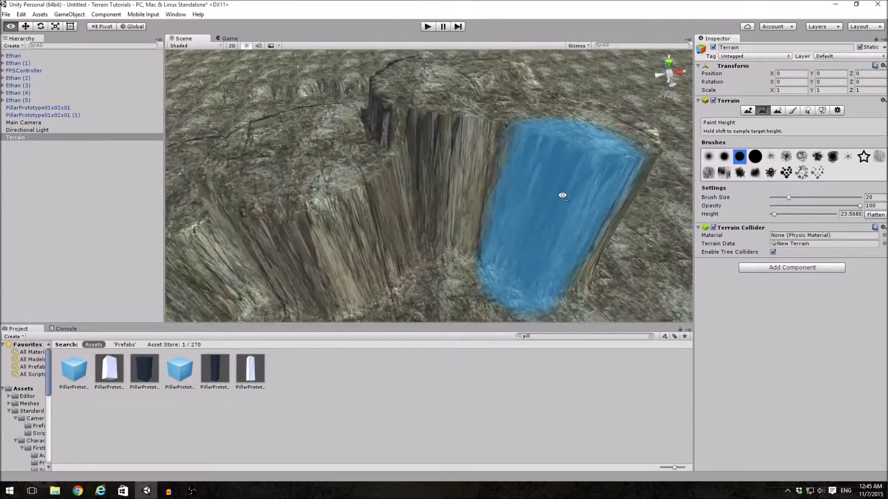
{"action": "left_click", "coordinate": [585, 166], "text": "shift"}
{"action": "mouse_move", "coordinate": [584, 166]}
{"action": "left_mouse_down"}
{"action": "mouse_move", "coordinate": [548, 190]}
{"action": "mouse_move", "coordinate": [567, 166]}
{"action": "mouse_move", "coordinate": [504, 193]}
{"action": "left_mouse_up"}
{"action": "left_click", "coordinate": [569, 157], "text": "shift"}
{"action": "left_click", "coordinate": [522, 160], "text": "shift"}
{"action": "mouse_move", "coordinate": [504, 193]}
{"action": "right_mouse_down"}
{"action": "mouse_move", "coordinate": [566, 253]}
{"action": "mouse_move", "coordinate": [485, 209]}
{"action": "mouse_move", "coordinate": [416, 195]}
{"action": "mouse_move", "coordinate": [451, 208]}
{"action": "mouse_move", "coordinate": [555, 208]}
{"action": "right_mouse_up"}
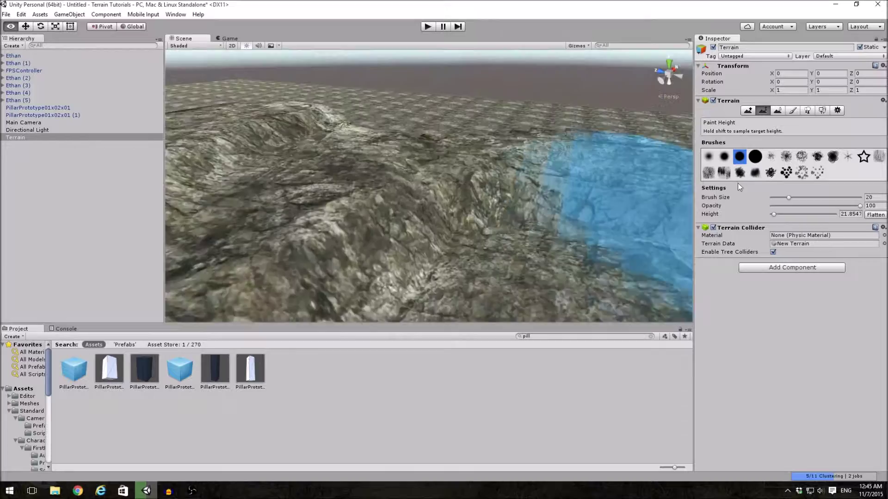
{"action": "mouse_move", "coordinate": [486, 195]}
{"action": "right_mouse_down"}
{"action": "mouse_move", "coordinate": [527, 187]}
{"action": "mouse_move", "coordinate": [569, 201]}
{"action": "mouse_move", "coordinate": [483, 184]}
{"action": "right_mouse_up"}
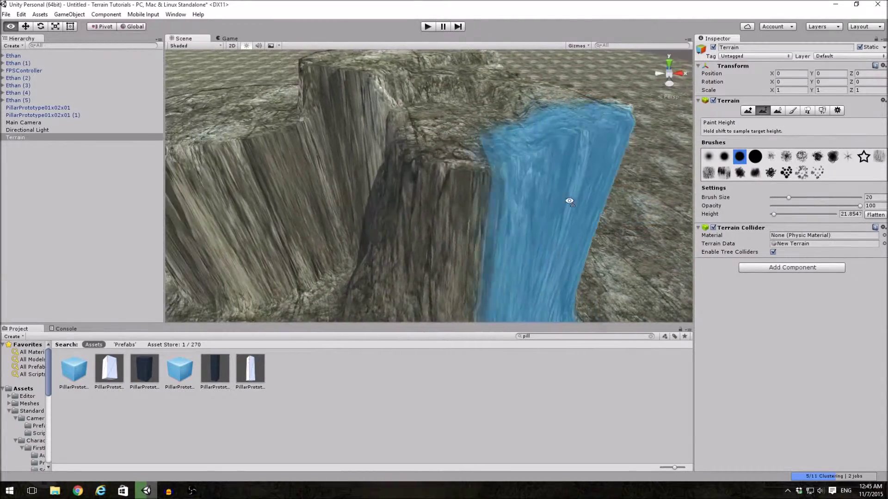
{"action": "mouse_move", "coordinate": [480, 176]}
{"action": "left_mouse_down"}
{"action": "mouse_move", "coordinate": [477, 198]}
{"action": "mouse_move", "coordinate": [502, 245]}
{"action": "left_mouse_up"}
Level and extend the ledge top along the cliff face, undoing one stroke.
{"action": "right_click_drag", "start_coordinate": [502, 246], "coordinate": [583, 222]}
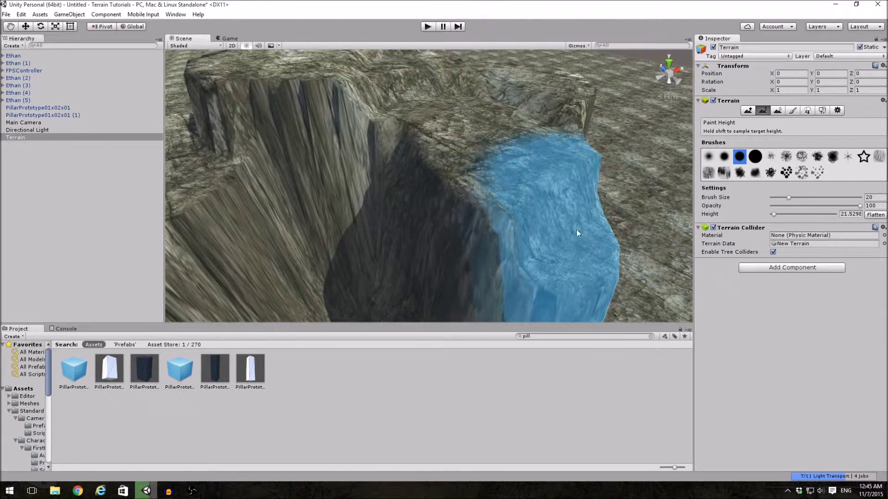
{"action": "mouse_move", "coordinate": [576, 230]}
{"action": "left_mouse_down"}
{"action": "mouse_move", "coordinate": [556, 209]}
{"action": "mouse_move", "coordinate": [584, 226]}
{"action": "mouse_move", "coordinate": [549, 204]}
{"action": "mouse_move", "coordinate": [541, 183]}
{"action": "mouse_move", "coordinate": [564, 206]}
{"action": "left_mouse_up"}
{"action": "key", "text": "ctrl+z"}
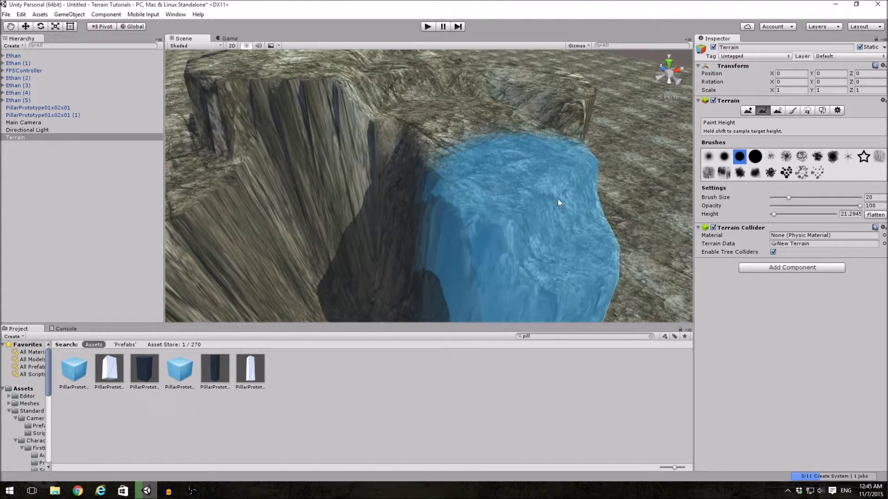
{"action": "mouse_move", "coordinate": [564, 206]}
{"action": "right_mouse_down"}
{"action": "mouse_move", "coordinate": [653, 249]}
{"action": "mouse_move", "coordinate": [461, 192]}
{"action": "right_mouse_up"}
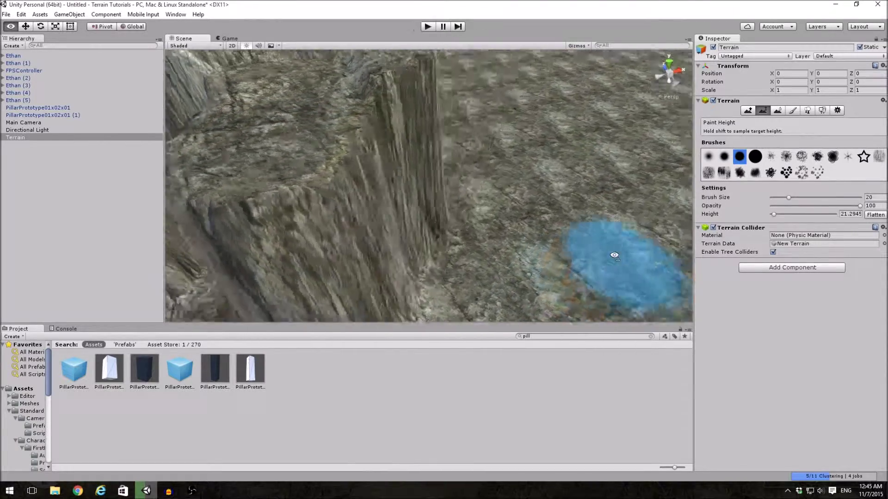
{"action": "left_click_drag", "start_coordinate": [448, 188], "coordinate": [486, 223]}
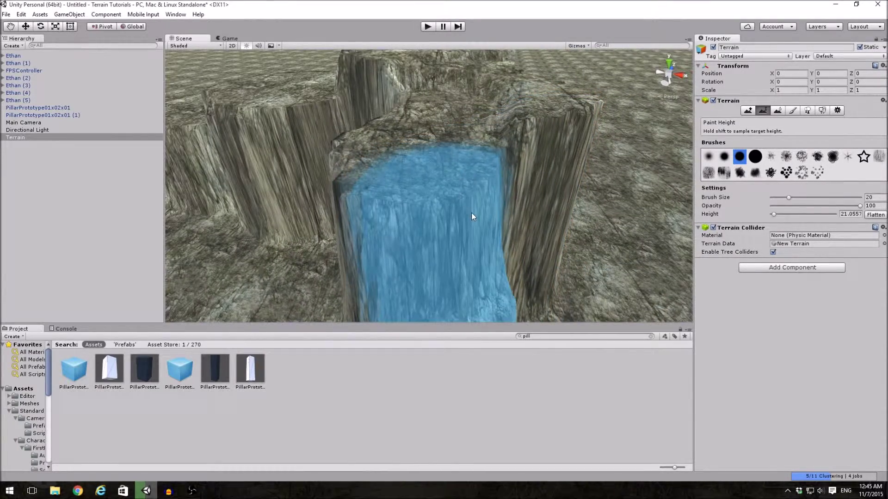
{"action": "mouse_move", "coordinate": [486, 222]}
{"action": "right_mouse_down"}
{"action": "mouse_move", "coordinate": [531, 248]}
{"action": "mouse_move", "coordinate": [444, 211]}
{"action": "mouse_move", "coordinate": [417, 209]}
{"action": "right_mouse_up"}
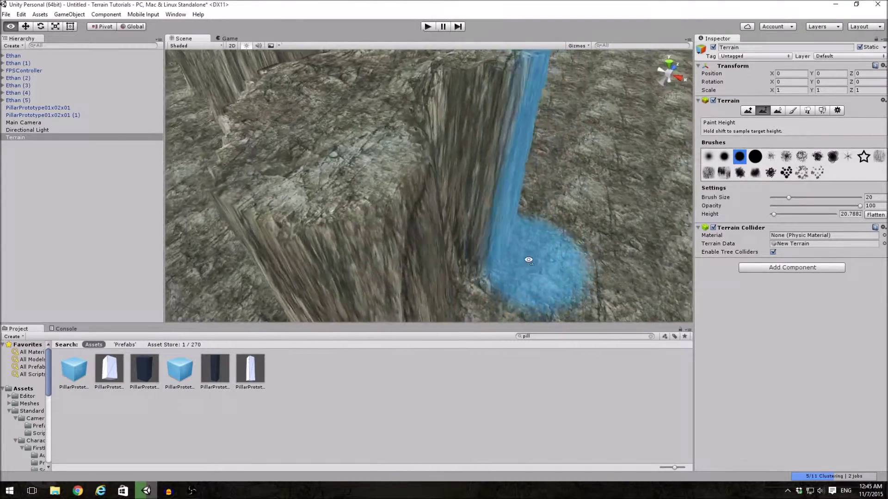
{"action": "left_click_drag", "start_coordinate": [417, 208], "coordinate": [435, 223]}
{"action": "mouse_move", "coordinate": [434, 223]}
{"action": "right_mouse_down"}
{"action": "mouse_move", "coordinate": [416, 217]}
{"action": "mouse_move", "coordinate": [450, 250]}
{"action": "mouse_move", "coordinate": [525, 264]}
{"action": "mouse_move", "coordinate": [348, 203]}
{"action": "right_mouse_up"}
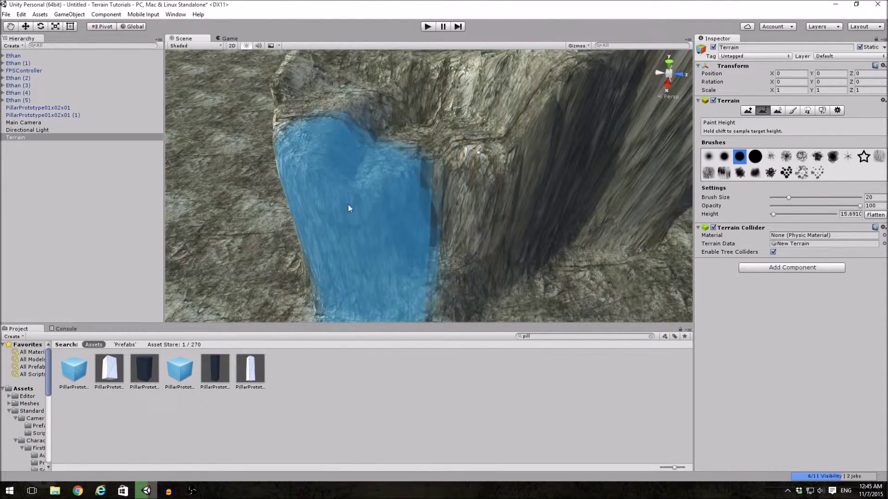
Paint a lower flat step below the ledge and widen it.
{"action": "mouse_move", "coordinate": [311, 172]}
{"action": "left_mouse_down"}
{"action": "mouse_move", "coordinate": [434, 209]}
{"action": "mouse_move", "coordinate": [371, 192]}
{"action": "mouse_move", "coordinate": [433, 224]}
{"action": "mouse_move", "coordinate": [399, 220]}
{"action": "mouse_move", "coordinate": [410, 229]}
{"action": "left_mouse_up"}
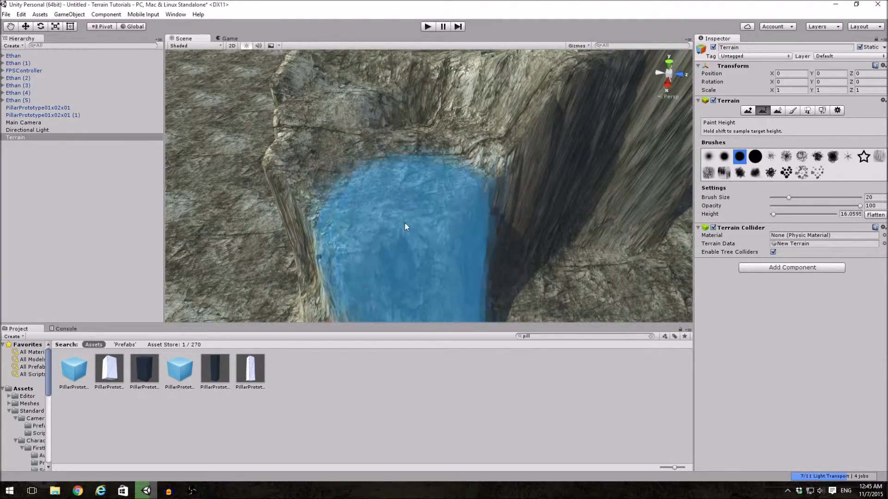
{"action": "mouse_move", "coordinate": [404, 223]}
{"action": "right_mouse_down"}
{"action": "mouse_move", "coordinate": [464, 262]}
{"action": "mouse_move", "coordinate": [497, 228]}
{"action": "right_mouse_up"}
{"action": "mouse_move", "coordinate": [497, 228]}
{"action": "left_mouse_down"}
{"action": "mouse_move", "coordinate": [443, 209]}
{"action": "mouse_move", "coordinate": [431, 234]}
{"action": "left_mouse_up"}
{"action": "right_click_drag", "start_coordinate": [431, 235], "coordinate": [542, 254]}
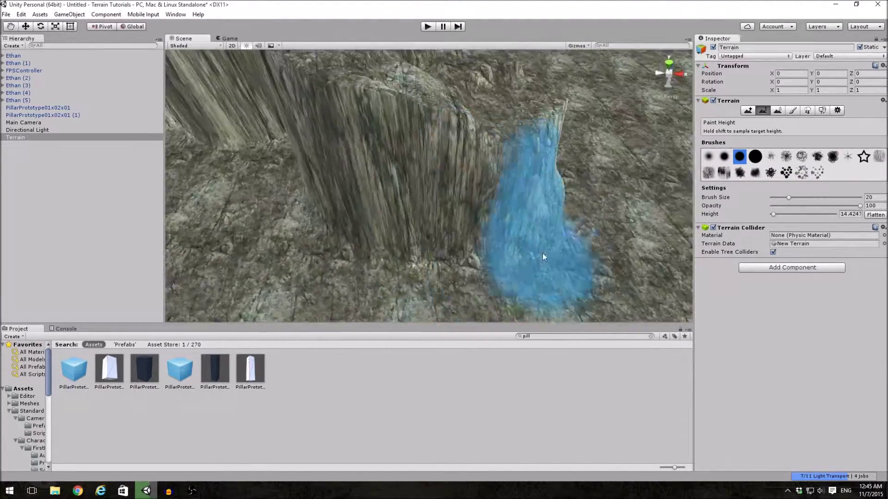
{"action": "left_click_drag", "start_coordinate": [536, 136], "coordinate": [604, 192]}
{"action": "right_click_drag", "start_coordinate": [603, 232], "coordinate": [543, 196]}
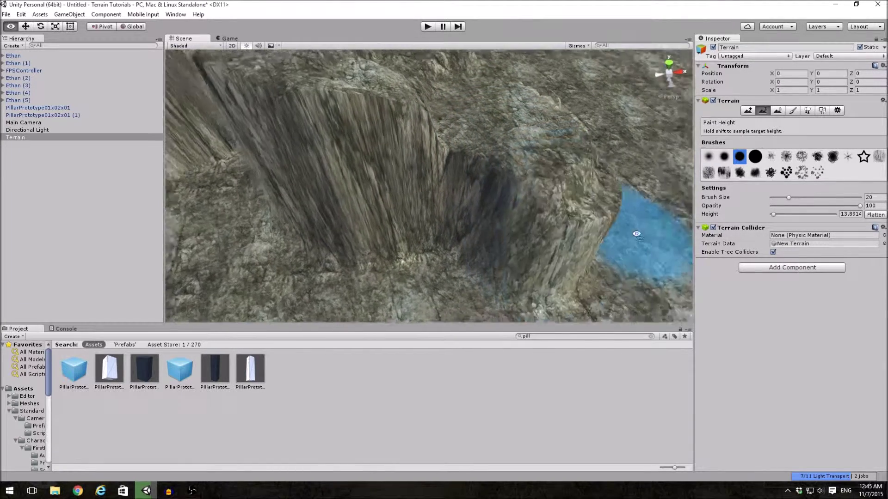
{"action": "left_click_drag", "start_coordinate": [544, 195], "coordinate": [507, 232]}
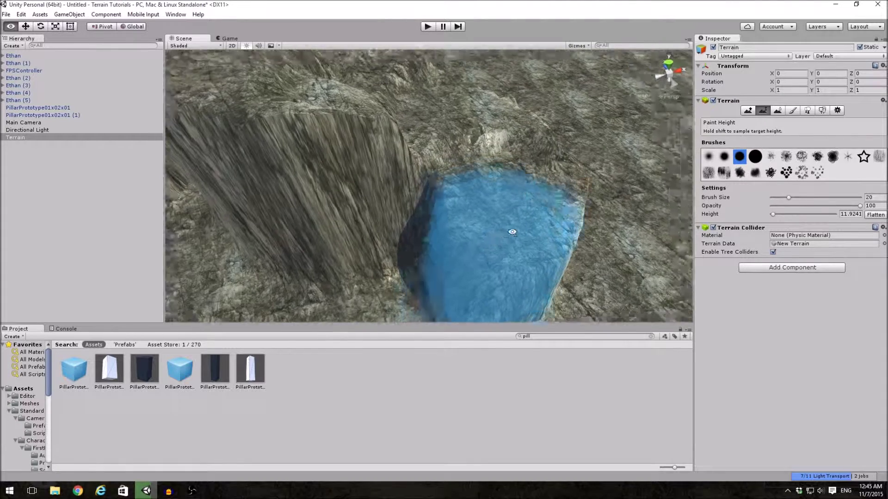
{"action": "right_click_drag", "start_coordinate": [506, 232], "coordinate": [515, 205]}
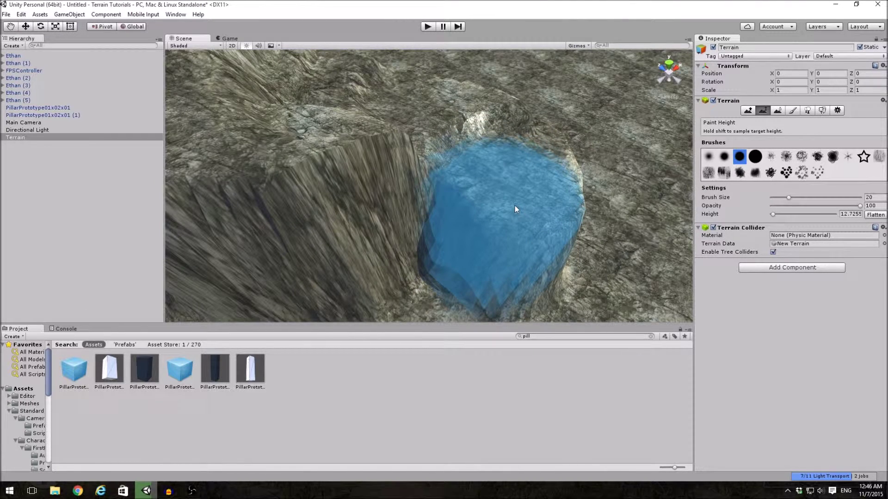
Carve further flat ledges down to about height 7 along the cliff base.
{"action": "mouse_move", "coordinate": [515, 205]}
{"action": "left_mouse_down"}
{"action": "mouse_move", "coordinate": [511, 255]}
{"action": "mouse_move", "coordinate": [497, 277]}
{"action": "mouse_move", "coordinate": [514, 231]}
{"action": "mouse_move", "coordinate": [476, 213]}
{"action": "mouse_move", "coordinate": [511, 268]}
{"action": "left_mouse_up"}
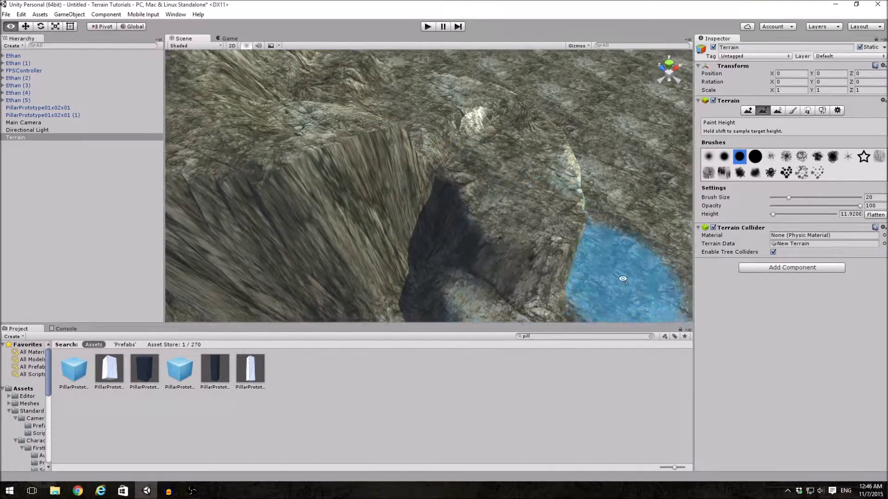
{"action": "mouse_move", "coordinate": [512, 268]}
{"action": "right_mouse_down"}
{"action": "mouse_move", "coordinate": [602, 301]}
{"action": "mouse_move", "coordinate": [466, 226]}
{"action": "right_mouse_up"}
{"action": "left_click_drag", "start_coordinate": [457, 233], "coordinate": [430, 264]}
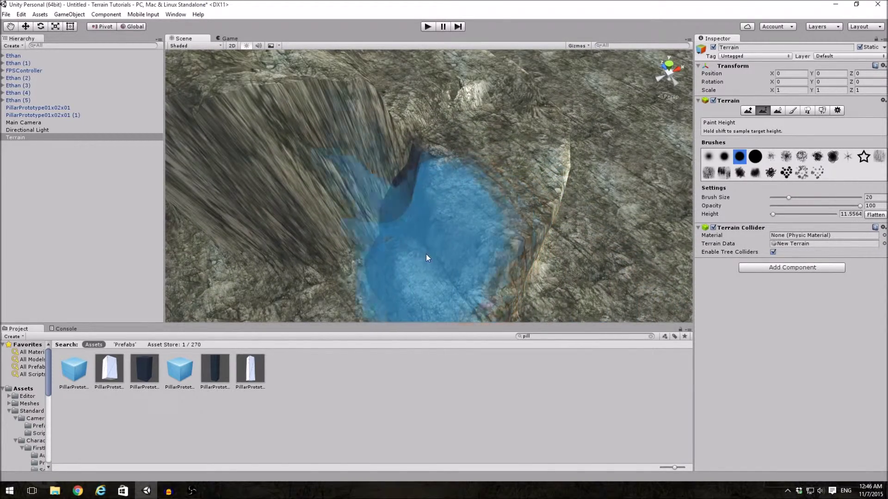
{"action": "right_click_drag", "start_coordinate": [430, 262], "coordinate": [539, 233]}
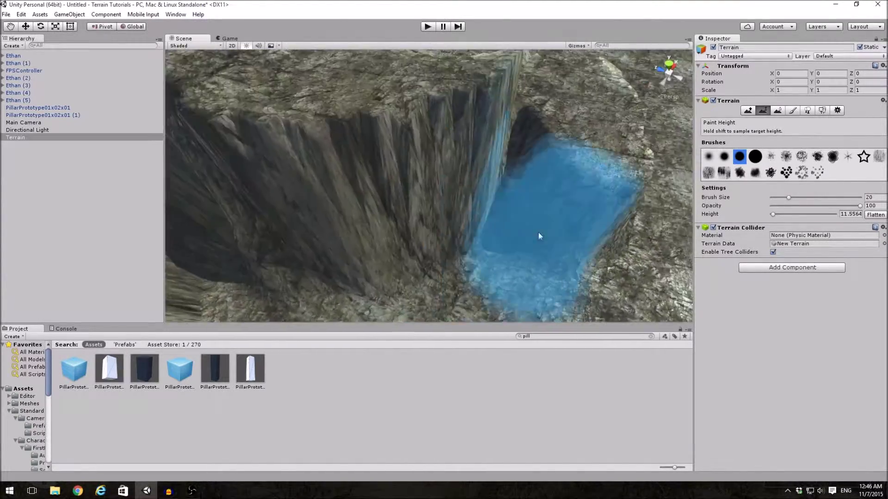
{"action": "left_click_drag", "start_coordinate": [568, 181], "coordinate": [543, 222]}
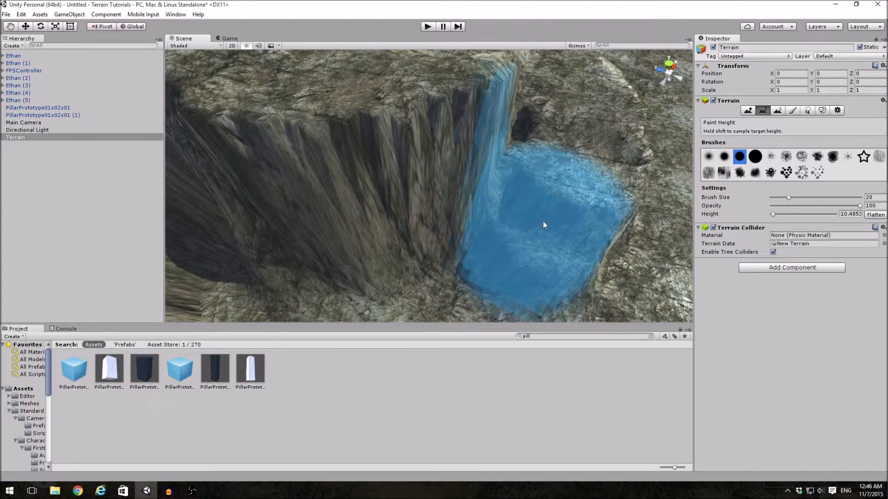
{"action": "mouse_move", "coordinate": [528, 243]}
{"action": "left_mouse_down"}
{"action": "mouse_move", "coordinate": [564, 264]}
{"action": "mouse_move", "coordinate": [527, 258]}
{"action": "mouse_move", "coordinate": [490, 282]}
{"action": "mouse_move", "coordinate": [460, 286]}
{"action": "left_mouse_up"}
{"action": "mouse_move", "coordinate": [462, 286]}
{"action": "right_mouse_down"}
{"action": "mouse_move", "coordinate": [650, 299]}
{"action": "mouse_move", "coordinate": [547, 161]}
{"action": "right_mouse_up"}
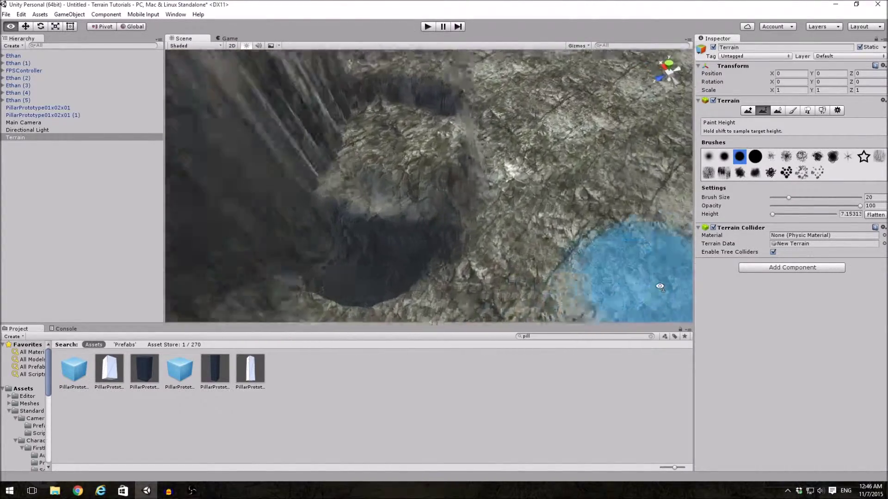
Sample ledge heights and paint wider flat ledges just above ground level.
{"action": "right_click_drag", "start_coordinate": [548, 160], "coordinate": [456, 170]}
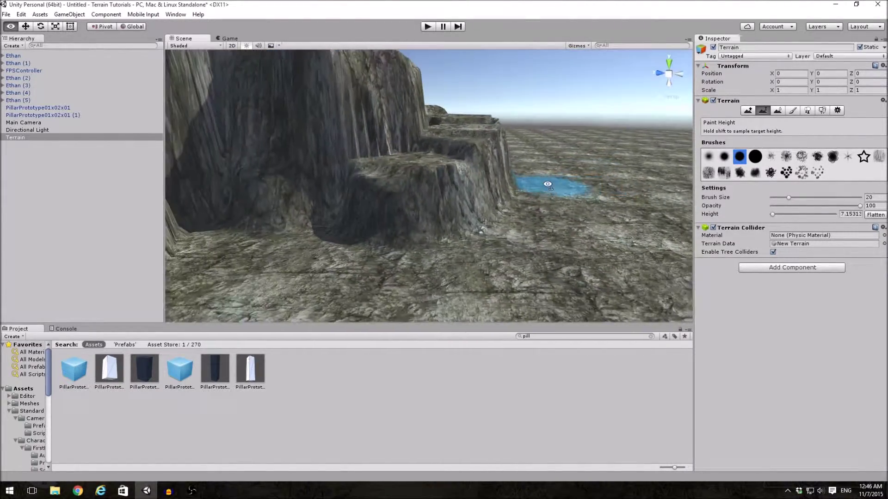
{"action": "left_click", "coordinate": [455, 186], "text": "shift"}
{"action": "left_click_drag", "start_coordinate": [454, 186], "coordinate": [535, 208]}
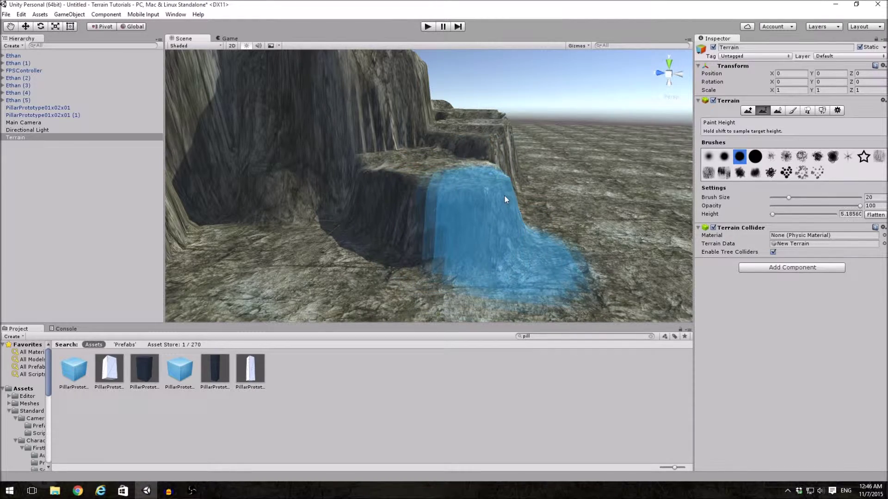
{"action": "right_click_drag", "start_coordinate": [535, 209], "coordinate": [487, 196]}
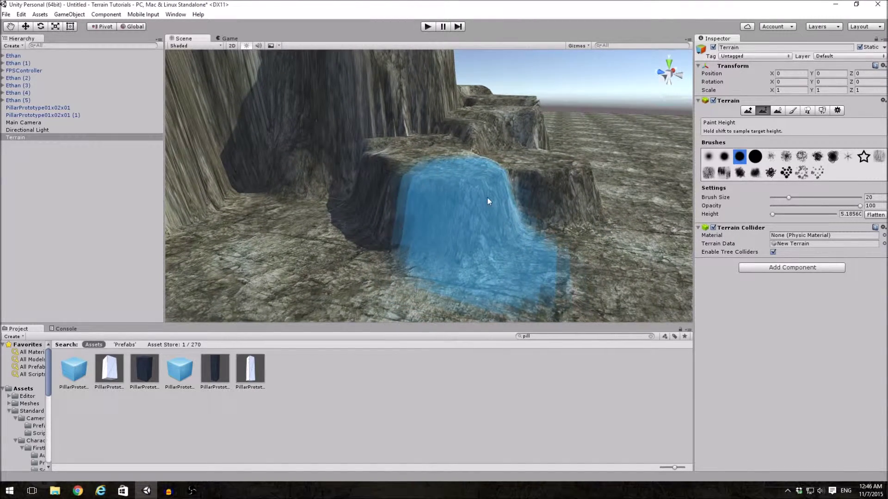
{"action": "left_click", "coordinate": [490, 189], "text": "shift"}
{"action": "left_click_drag", "start_coordinate": [490, 188], "coordinate": [511, 199]}
{"action": "mouse_move", "coordinate": [512, 199]}
{"action": "right_mouse_down"}
{"action": "mouse_move", "coordinate": [627, 278]}
{"action": "mouse_move", "coordinate": [440, 271]}
{"action": "right_mouse_up"}
Flatten the ramp's lower end near the ground at heights down to about 0.92.
{"action": "left_click", "coordinate": [589, 246], "text": "shift"}
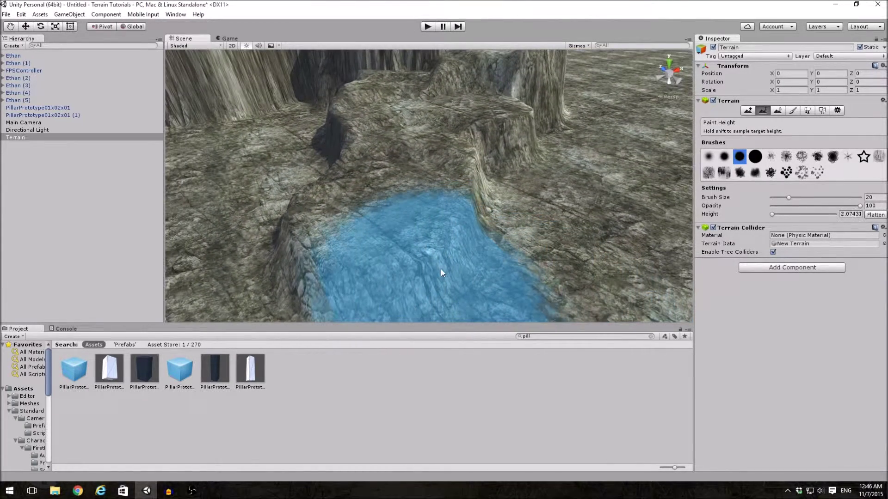
{"action": "mouse_move", "coordinate": [441, 270]}
{"action": "left_mouse_down"}
{"action": "mouse_move", "coordinate": [511, 275]}
{"action": "mouse_move", "coordinate": [452, 254]}
{"action": "mouse_move", "coordinate": [483, 265]}
{"action": "left_mouse_up"}
{"action": "left_click", "coordinate": [481, 262], "text": "shift"}
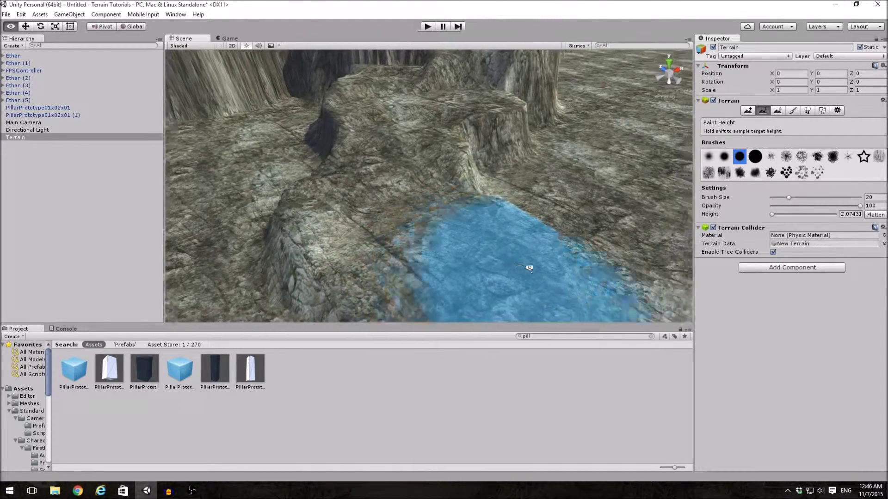
{"action": "right_click_drag", "start_coordinate": [482, 261], "coordinate": [417, 236]}
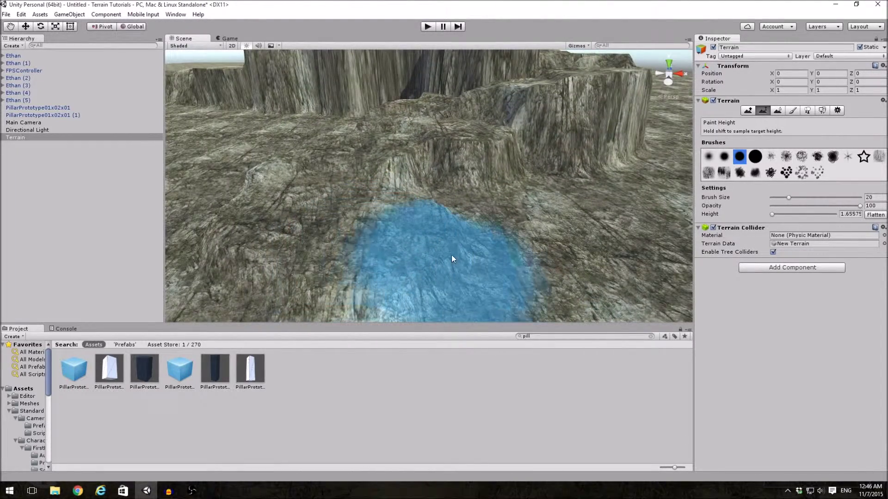
{"action": "left_click", "coordinate": [452, 254], "text": "shift"}
{"action": "mouse_move", "coordinate": [580, 252]}
{"action": "right_mouse_down"}
{"action": "mouse_move", "coordinate": [608, 222]}
{"action": "mouse_move", "coordinate": [688, 228]}
{"action": "mouse_move", "coordinate": [497, 206]}
{"action": "mouse_move", "coordinate": [517, 185]}
{"action": "right_mouse_up"}
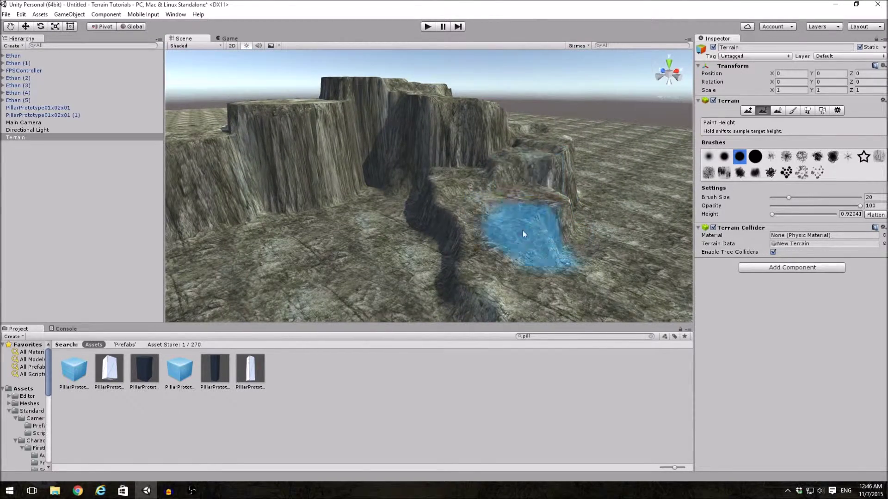
{"action": "left_click", "coordinate": [24, 71]}
Frame the FPSController, drag it onto the flat ground beside the cliffs, and press Play.
{"action": "key", "text": "f"}
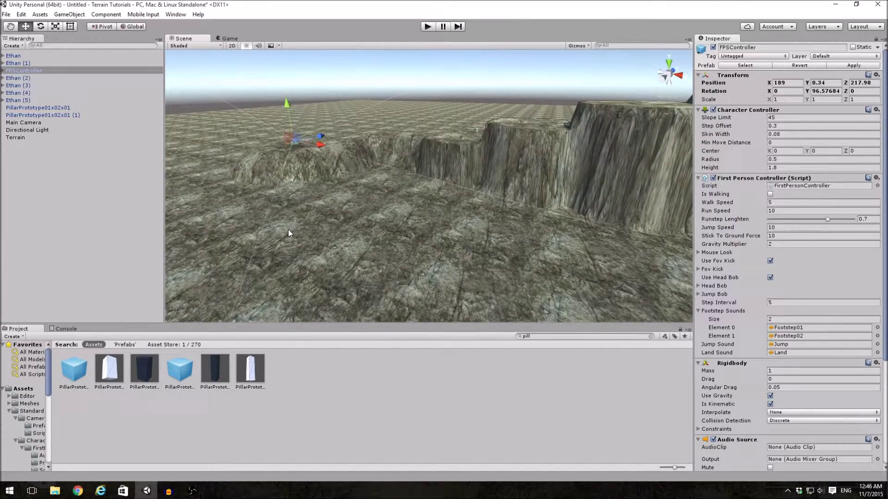
{"action": "right_click_drag", "start_coordinate": [578, 289], "coordinate": [621, 231]}
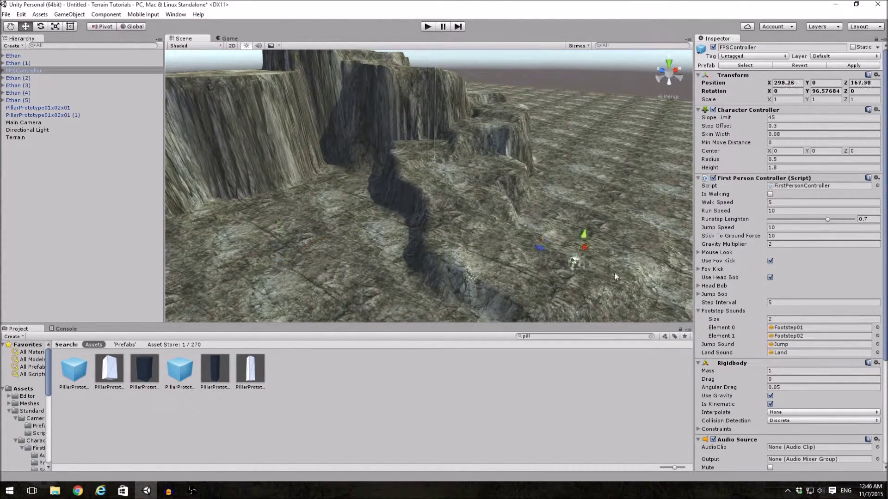
{"action": "left_click_drag", "start_coordinate": [666, 289], "coordinate": [670, 223]}
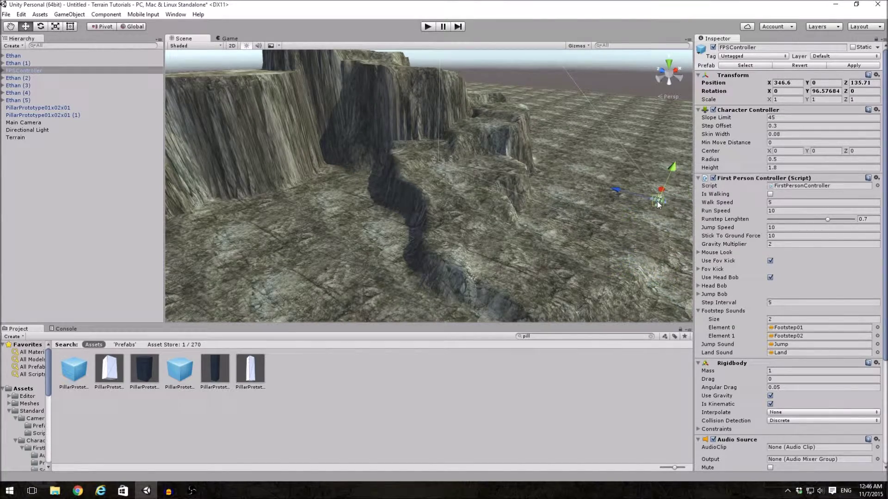
{"action": "mouse_move", "coordinate": [670, 222]}
{"action": "right_mouse_down"}
{"action": "mouse_move", "coordinate": [676, 221]}
{"action": "mouse_move", "coordinate": [490, 216]}
{"action": "right_mouse_up"}
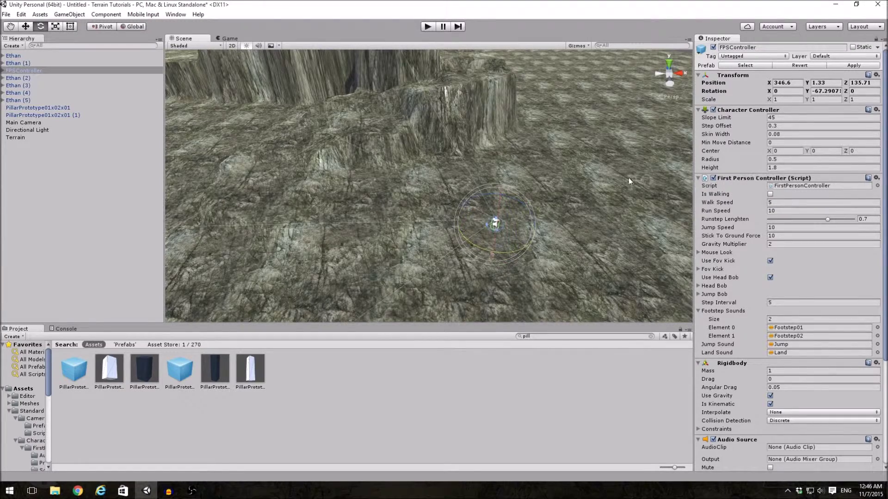
{"action": "left_click", "coordinate": [428, 27]}
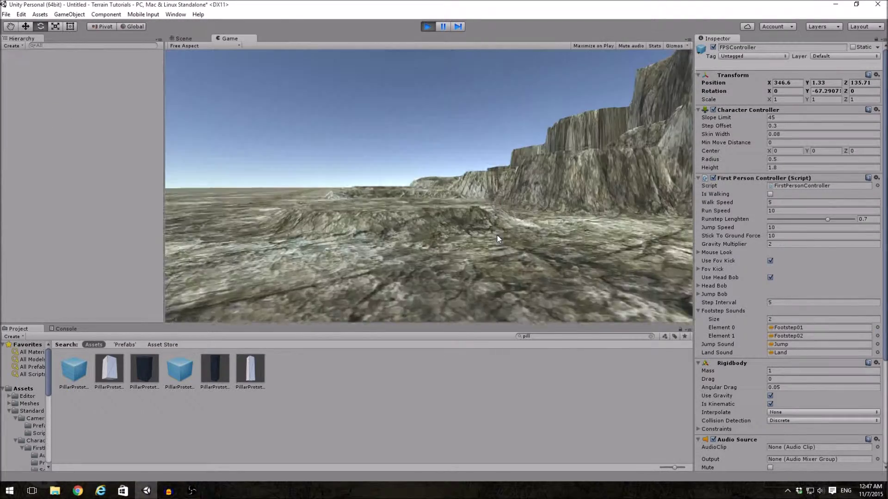
Walk the FPSController across the rough ground toward the cliff plateaus.
{"action": "key", "text": "w"}
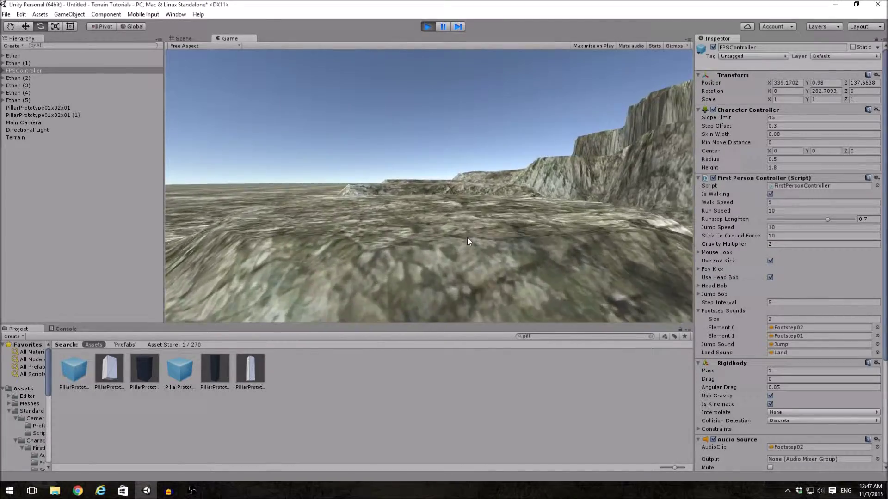
{"action": "key", "text": "w"}
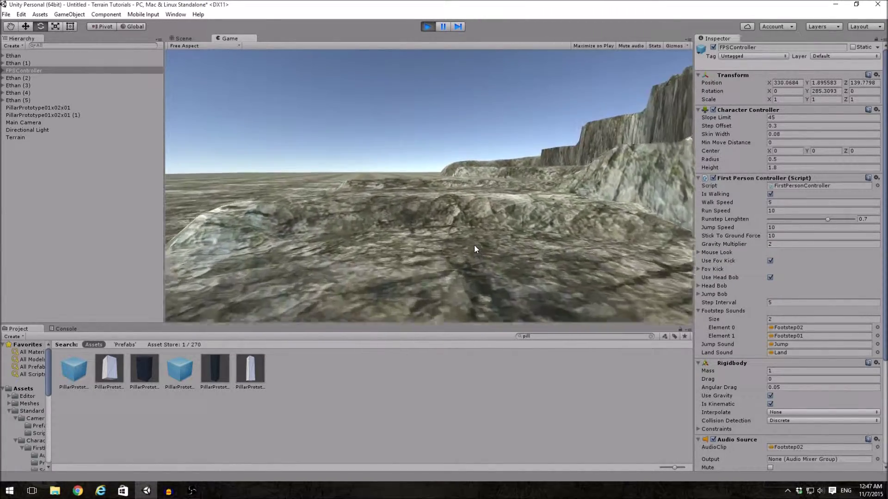
{"action": "key", "text": "w"}
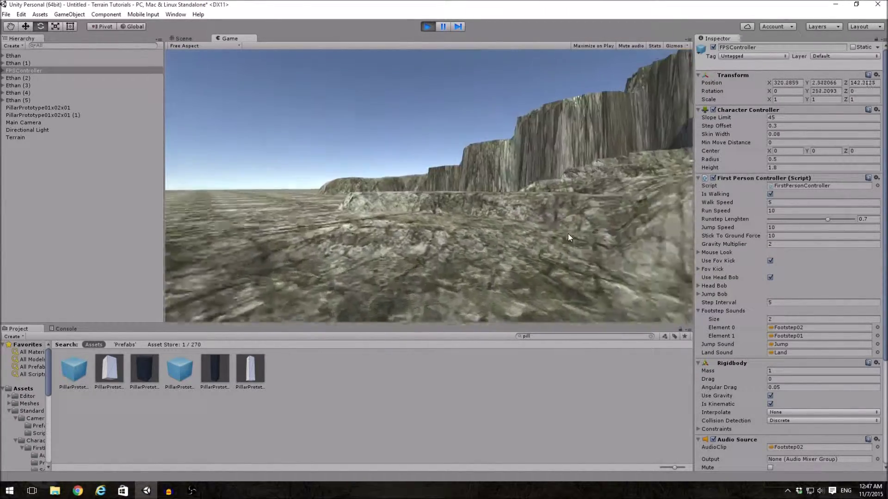
{"action": "key", "text": "w"}
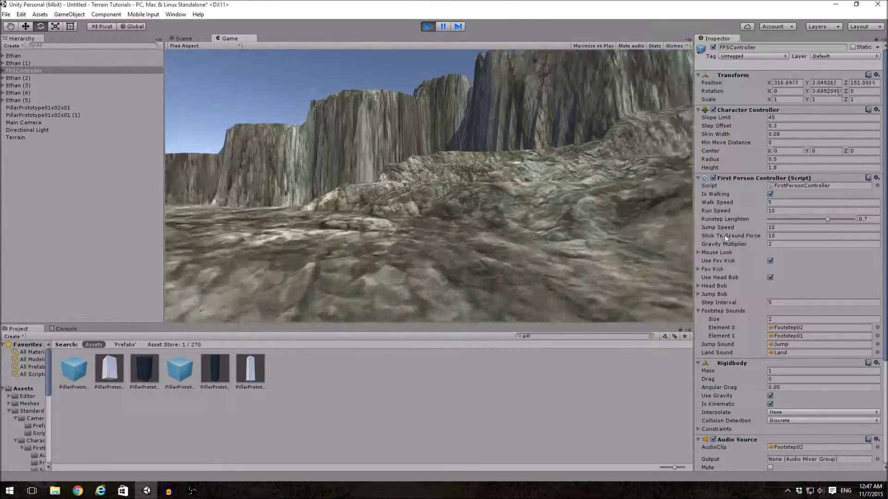
{"action": "key", "text": "w"}
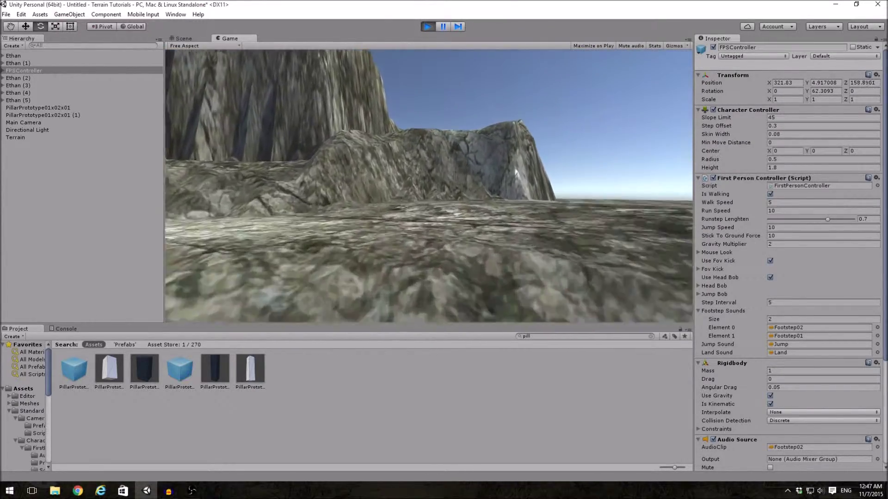
{"action": "key", "text": "w"}
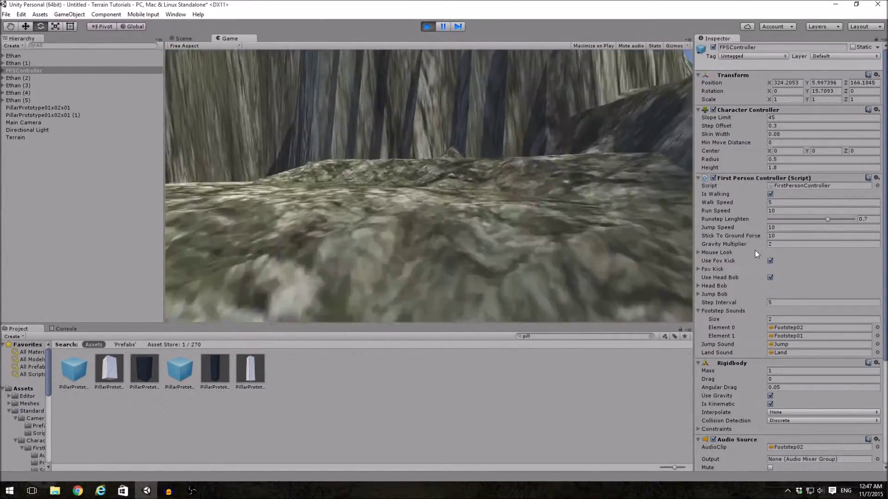
{"action": "key", "text": "w"}
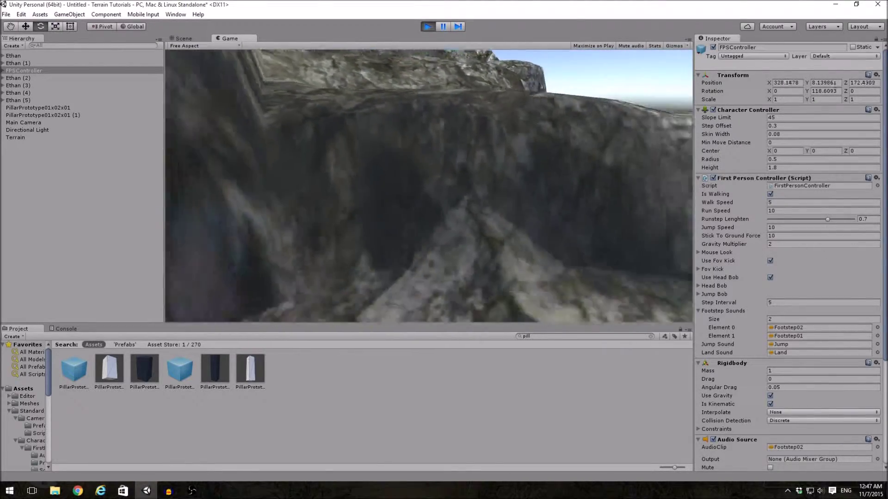
Climb the ledges and winding ramp onto the plateau top, then stop play mode.
{"action": "key", "text": "w"}
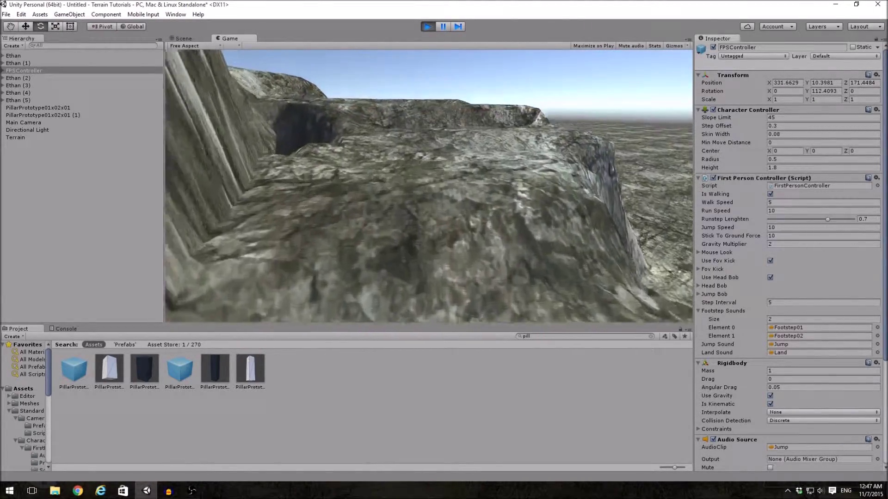
{"action": "key", "text": "w"}
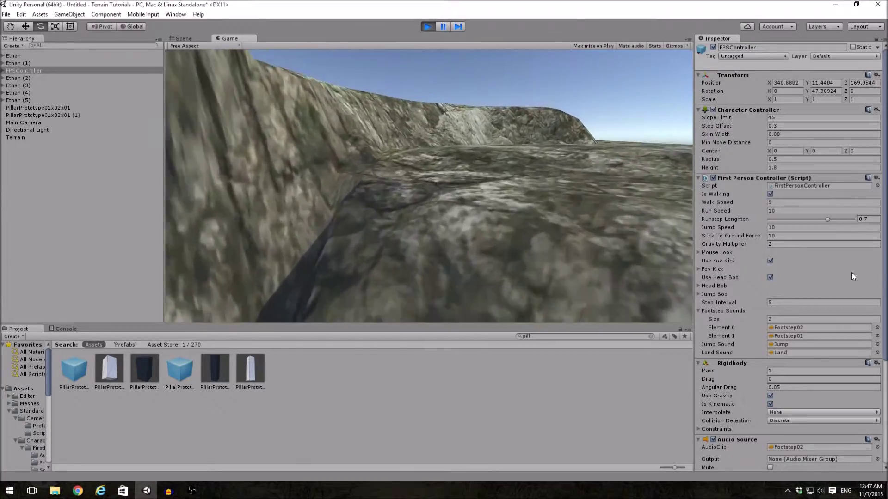
{"action": "key", "text": "w"}
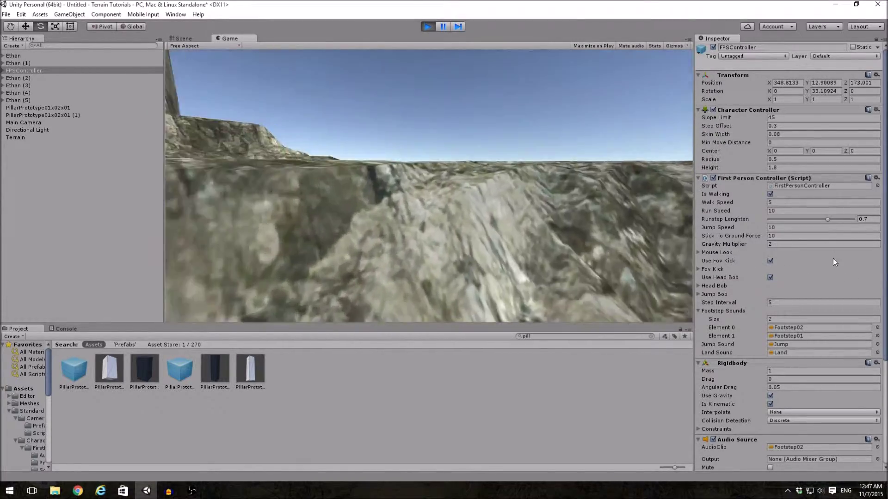
{"action": "key", "text": "w"}
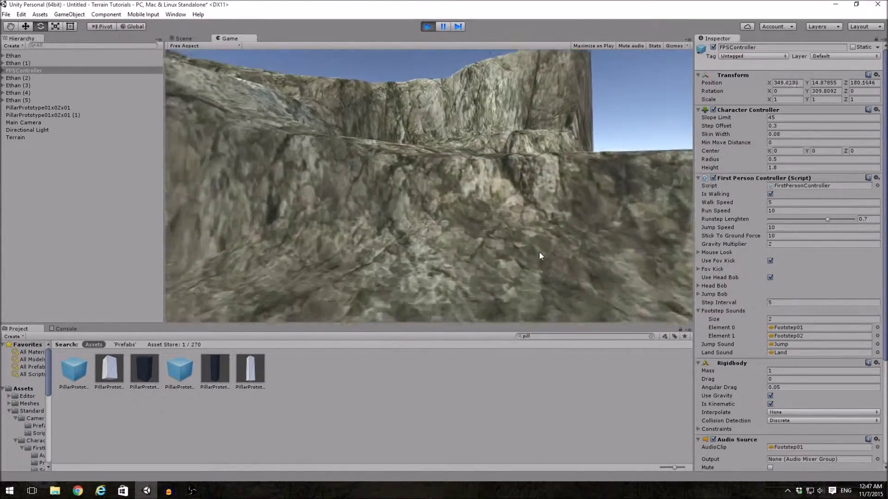
{"action": "key", "text": "w"}
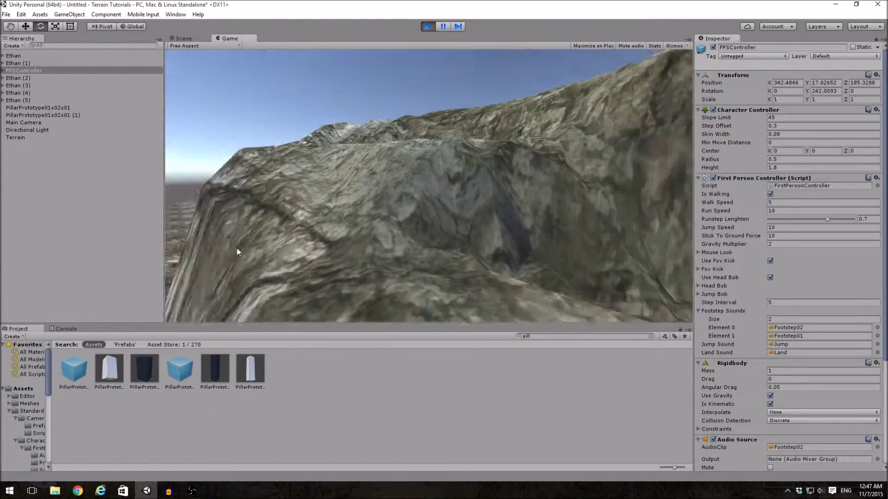
{"action": "key", "text": "w"}
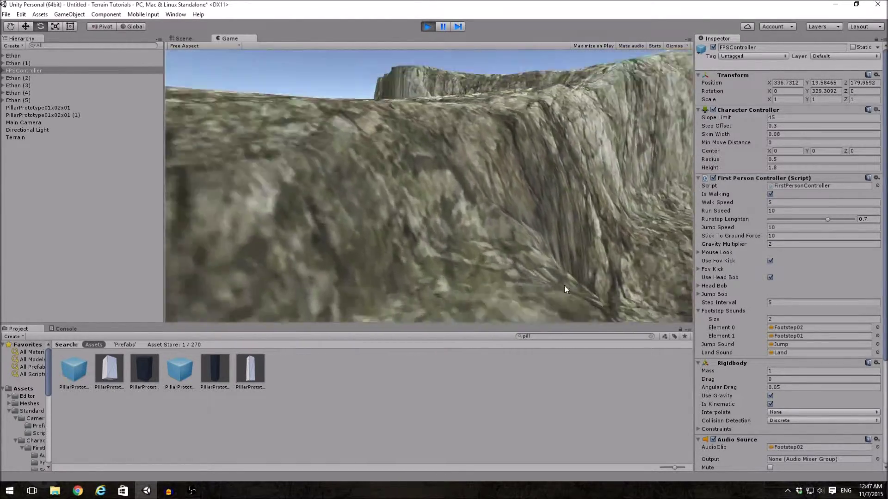
{"action": "key", "text": "w"}
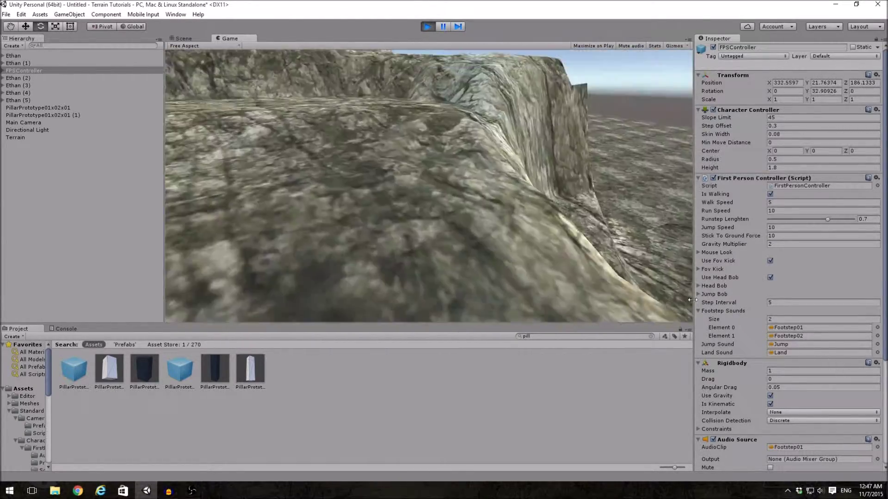
{"action": "key", "text": "w"}
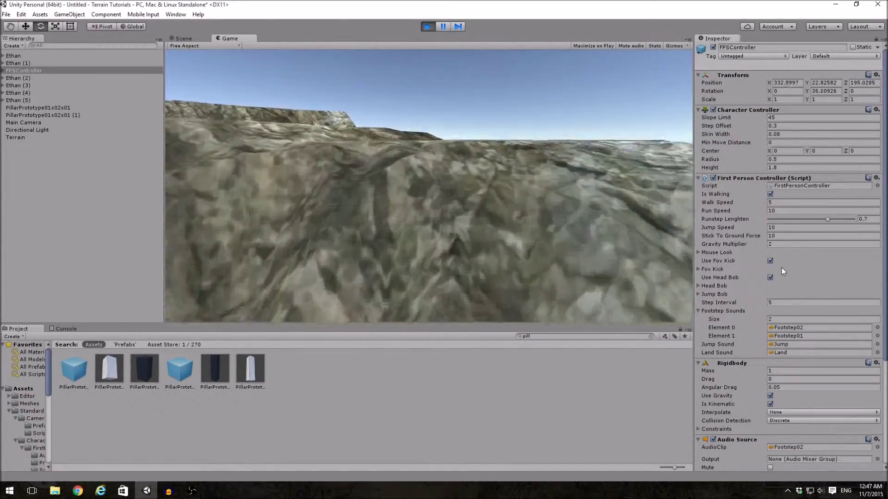
{"action": "key", "text": "w"}
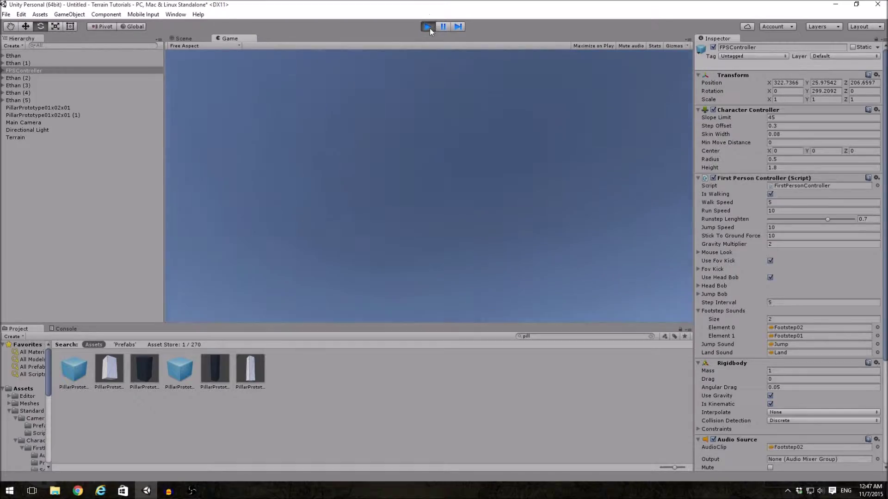
{"action": "left_click", "coordinate": [428, 27]}
Fly to the ledge below the cliff and delete a misplaced PillarPrototype.
{"action": "mouse_move", "coordinate": [430, 174]}
{"action": "right_mouse_down"}
{"action": "mouse_move", "coordinate": [504, 164]}
{"action": "mouse_move", "coordinate": [574, 207]}
{"action": "right_mouse_up"}
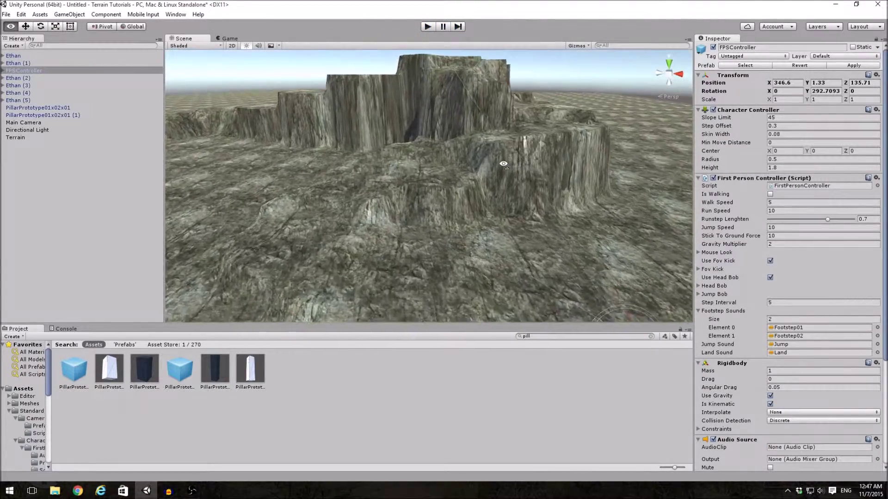
{"action": "key", "text": "w"}
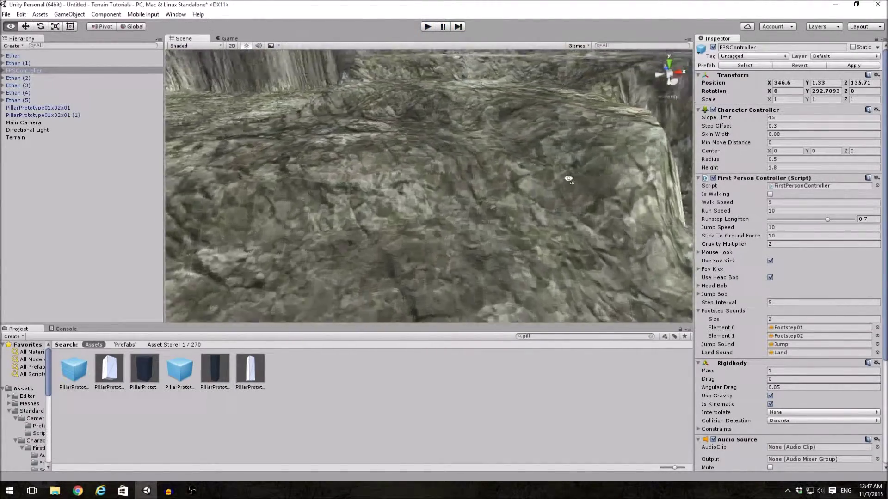
{"action": "right_click_drag", "start_coordinate": [568, 179], "coordinate": [607, 173]}
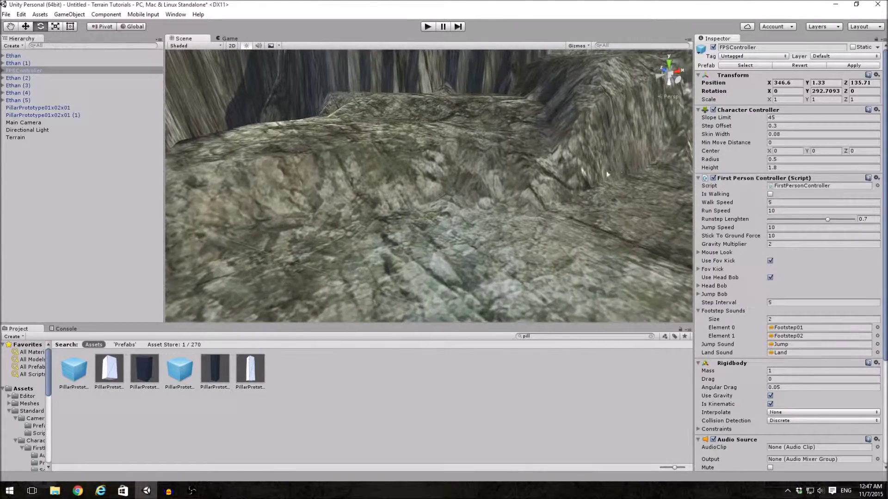
{"action": "left_click_drag", "start_coordinate": [215, 372], "coordinate": [504, 256]}
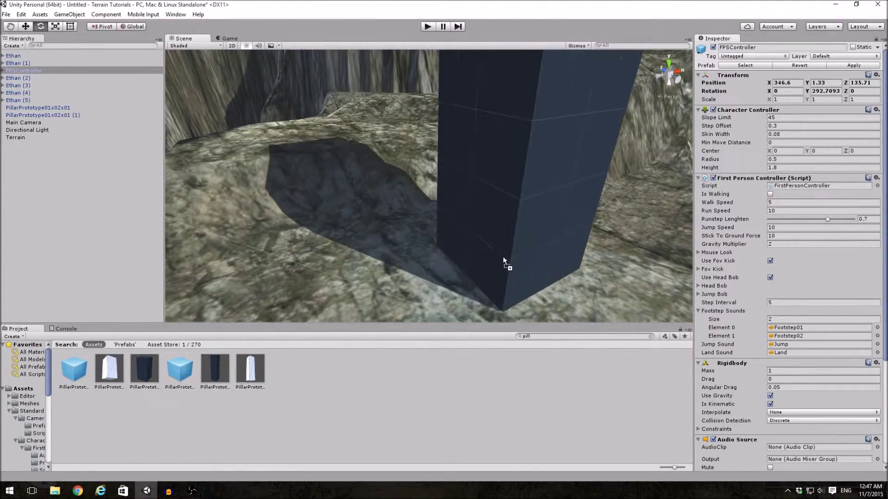
{"action": "key", "text": "Delete"}
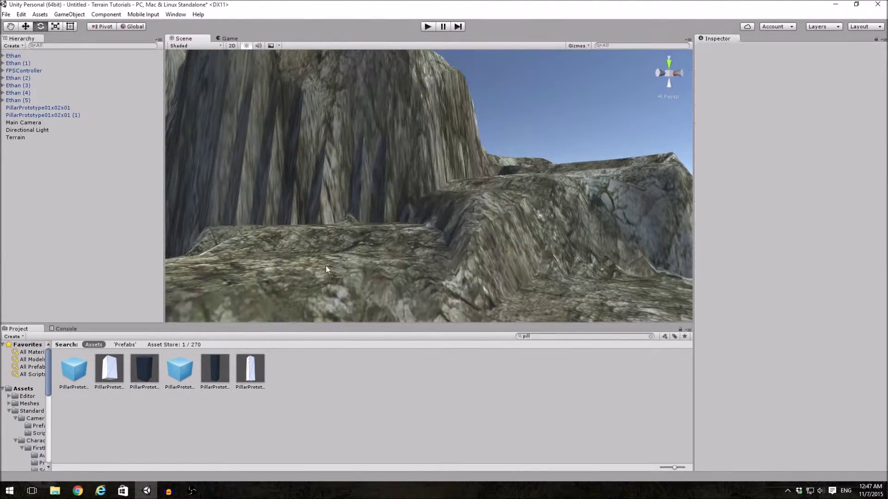
Place the PillarPrototype on the rocky ledge and slide it into position.
{"action": "mouse_move", "coordinate": [143, 371]}
{"action": "left_mouse_down"}
{"action": "mouse_move", "coordinate": [534, 305]}
{"action": "mouse_move", "coordinate": [563, 270]}
{"action": "mouse_move", "coordinate": [431, 269]}
{"action": "mouse_move", "coordinate": [449, 298]}
{"action": "left_mouse_up"}
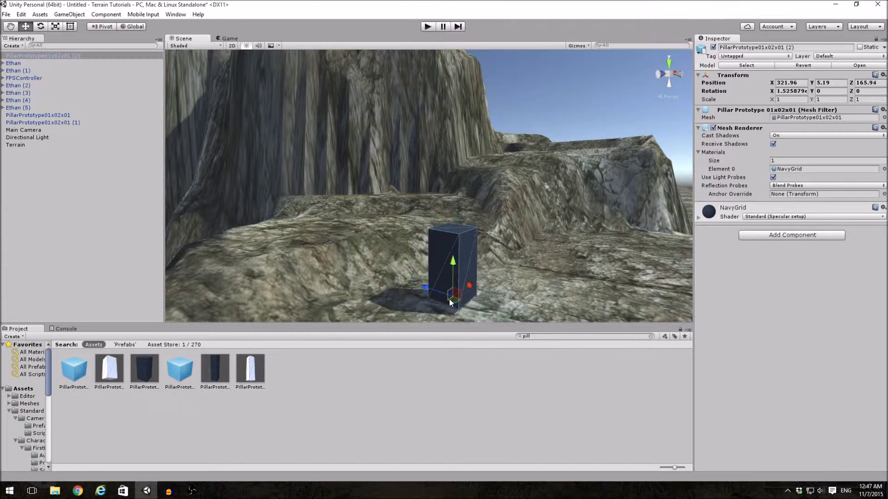
{"action": "mouse_move", "coordinate": [459, 304]}
{"action": "left_mouse_down"}
{"action": "mouse_move", "coordinate": [410, 270]}
{"action": "mouse_move", "coordinate": [442, 297]}
{"action": "mouse_move", "coordinate": [577, 273]}
{"action": "left_mouse_up"}
{"action": "right_click_drag", "start_coordinate": [577, 272], "coordinate": [493, 306]}
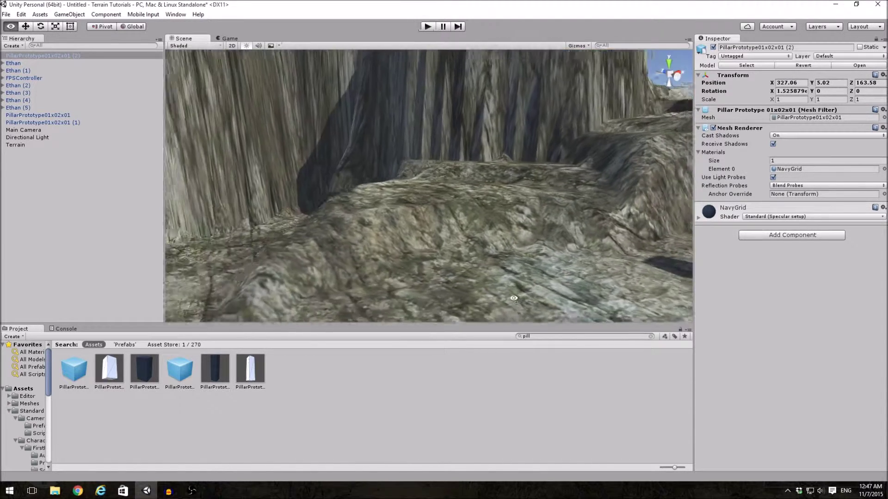
Select the terrain and switch to Paint Height with brush opacity 21.
{"action": "left_click", "coordinate": [535, 266]}
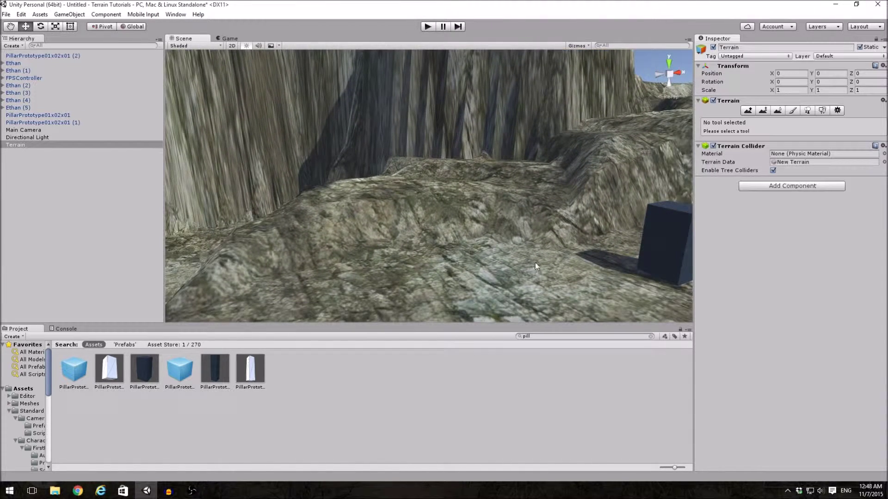
{"action": "left_click", "coordinate": [763, 111]}
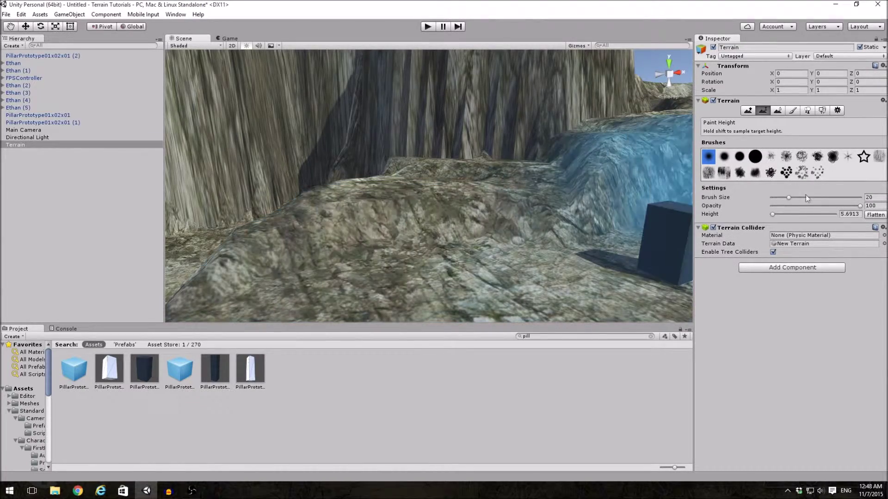
{"action": "left_click", "coordinate": [791, 206]}
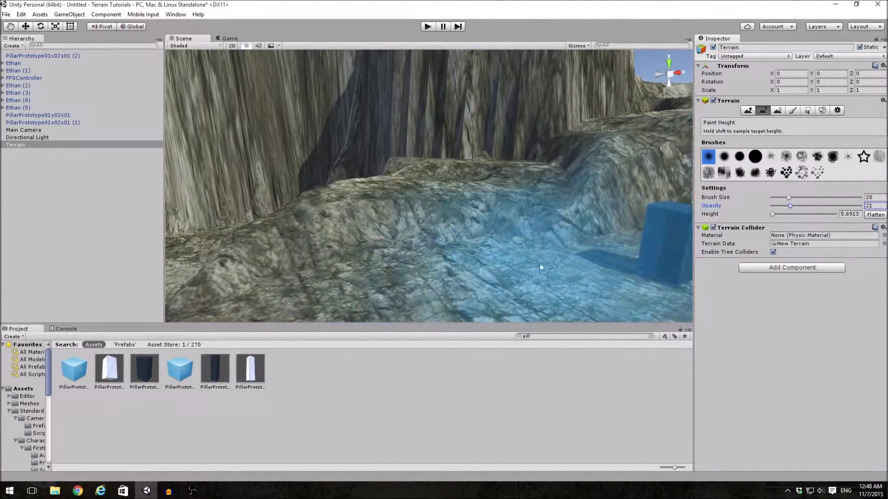
{"action": "mouse_move", "coordinate": [540, 264]}
{"action": "right_mouse_down"}
{"action": "mouse_move", "coordinate": [649, 296]}
{"action": "mouse_move", "coordinate": [486, 242]}
{"action": "right_mouse_up"}
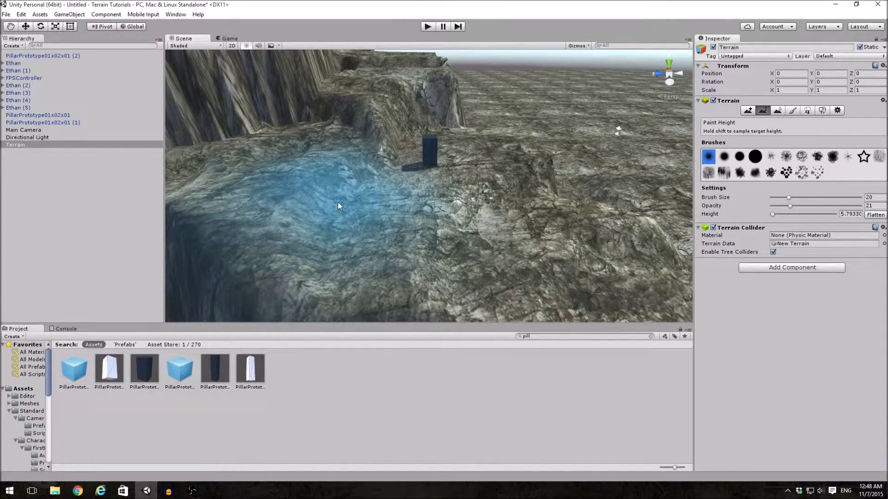
Sample target heights and paint the ground around the pool area level.
{"action": "mouse_move", "coordinate": [459, 225]}
{"action": "right_mouse_down"}
{"action": "mouse_move", "coordinate": [548, 214]}
{"action": "mouse_move", "coordinate": [458, 191]}
{"action": "right_mouse_up"}
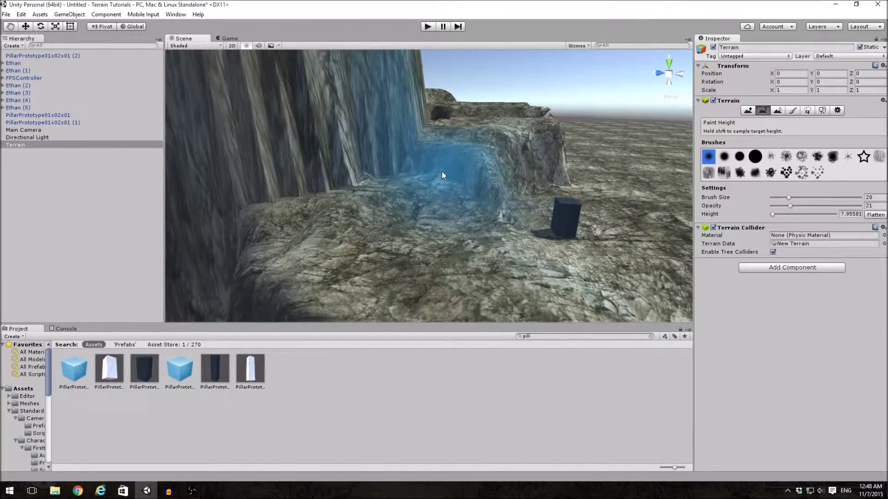
{"action": "right_click_drag", "start_coordinate": [443, 175], "coordinate": [452, 189]}
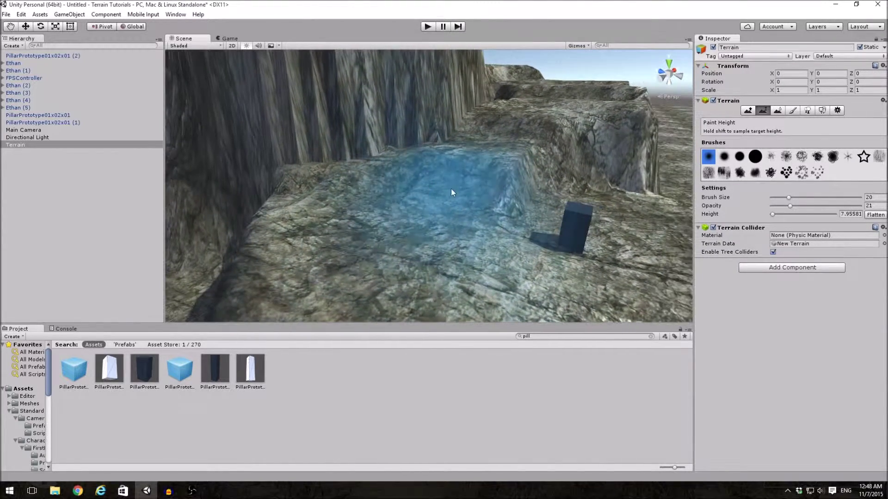
{"action": "mouse_move", "coordinate": [517, 201]}
{"action": "right_mouse_down"}
{"action": "mouse_move", "coordinate": [556, 213]}
{"action": "mouse_move", "coordinate": [469, 203]}
{"action": "right_mouse_up"}
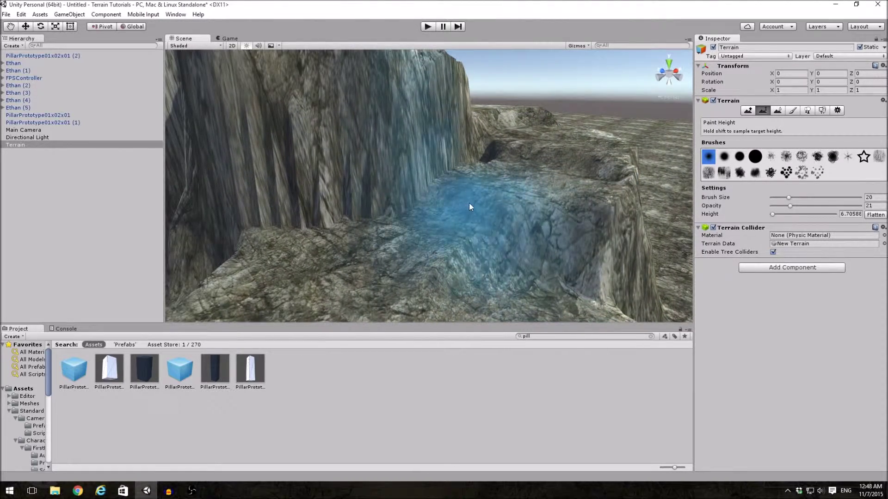
{"action": "left_click", "coordinate": [484, 210], "text": "shift"}
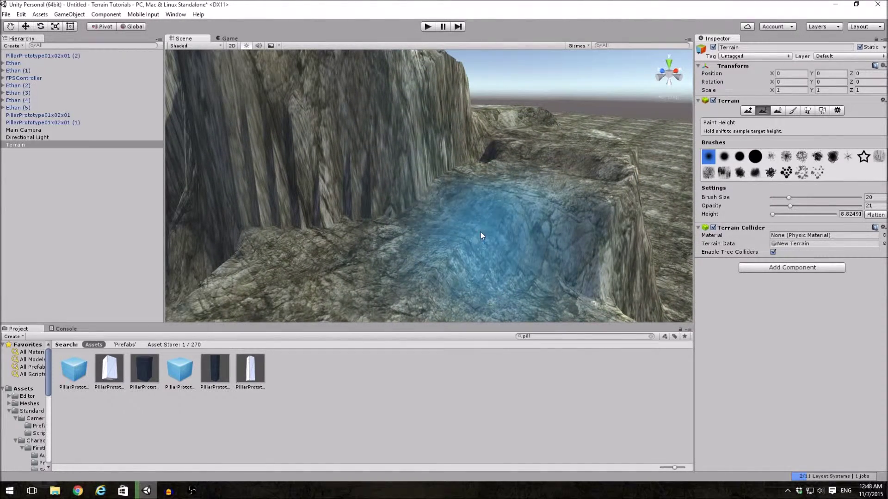
{"action": "mouse_move", "coordinate": [480, 233]}
{"action": "right_mouse_down"}
{"action": "mouse_move", "coordinate": [571, 242]}
{"action": "mouse_move", "coordinate": [528, 233]}
{"action": "right_mouse_up"}
{"action": "left_click", "coordinate": [528, 233], "text": "shift"}
{"action": "left_click_drag", "start_coordinate": [525, 239], "coordinate": [508, 210]}
{"action": "mouse_move", "coordinate": [509, 209]}
{"action": "right_mouse_down"}
{"action": "mouse_move", "coordinate": [465, 204]}
{"action": "mouse_move", "coordinate": [496, 203]}
{"action": "right_mouse_up"}
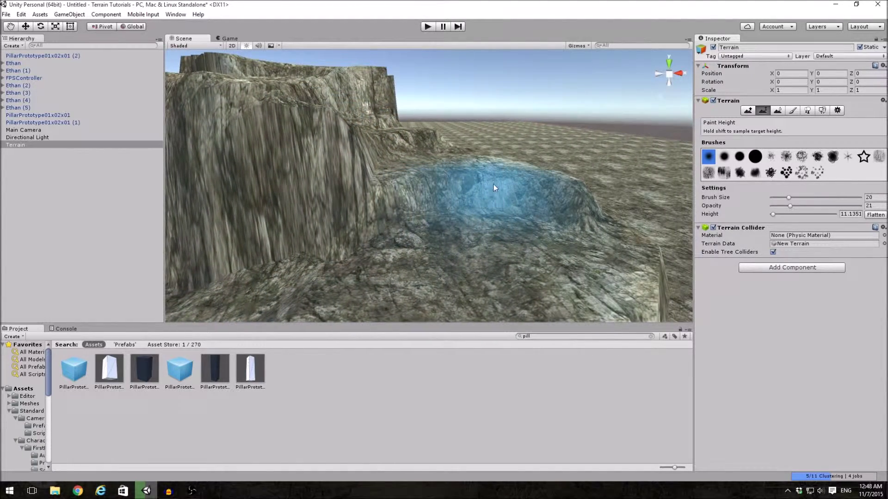
{"action": "left_click", "coordinate": [495, 191], "text": "shift"}
{"action": "left_click_drag", "start_coordinate": [494, 198], "coordinate": [458, 236]}
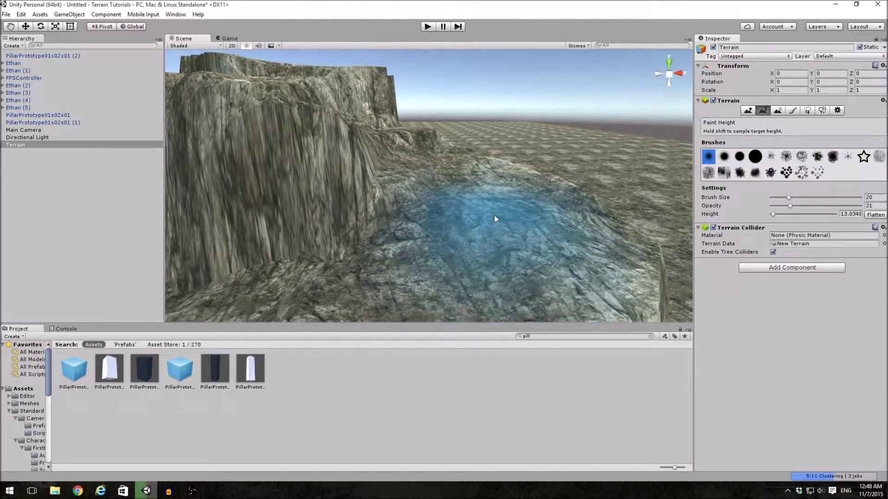
Sample heights and flatten the ledge, cliff face and plateau top.
{"action": "mouse_move", "coordinate": [486, 229]}
{"action": "right_mouse_down"}
{"action": "mouse_move", "coordinate": [514, 244]}
{"action": "mouse_move", "coordinate": [404, 240]}
{"action": "mouse_move", "coordinate": [395, 215]}
{"action": "right_mouse_up"}
{"action": "left_click", "coordinate": [394, 210], "text": "shift"}
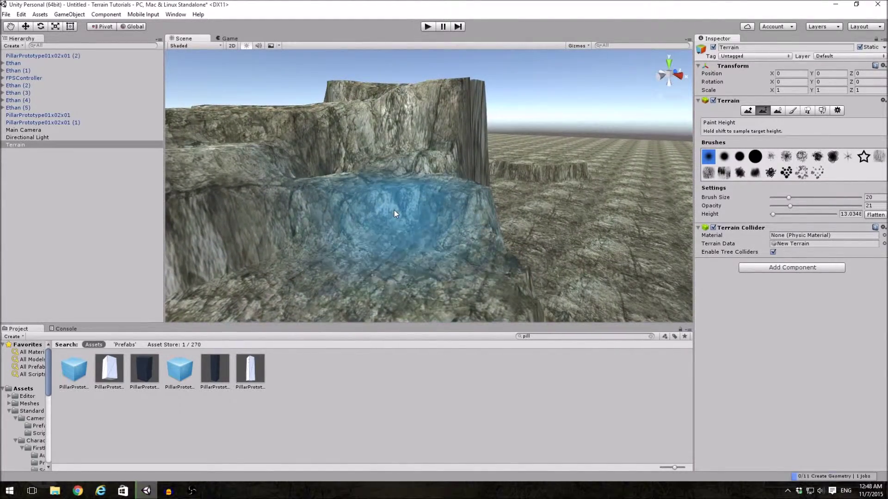
{"action": "left_click", "coordinate": [394, 216]}
{"action": "mouse_move", "coordinate": [394, 215]}
{"action": "right_mouse_down"}
{"action": "mouse_move", "coordinate": [372, 190]}
{"action": "mouse_move", "coordinate": [368, 198]}
{"action": "right_mouse_up"}
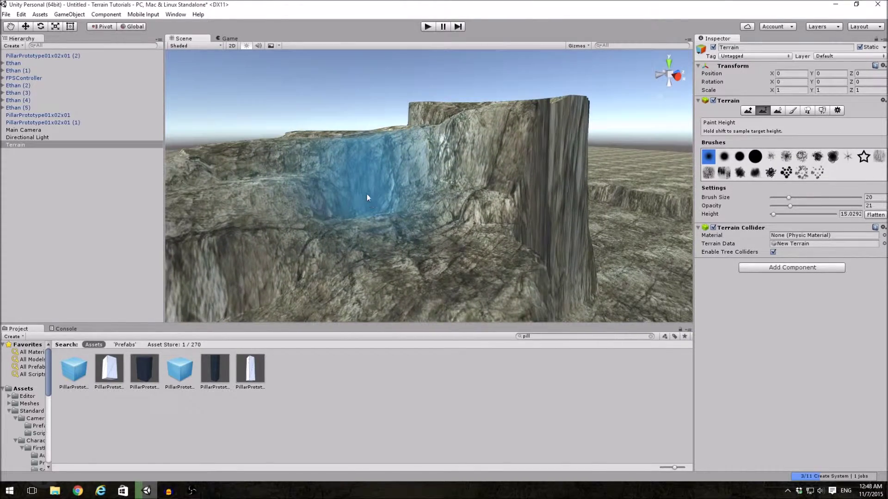
{"action": "left_click", "coordinate": [468, 167], "text": "shift"}
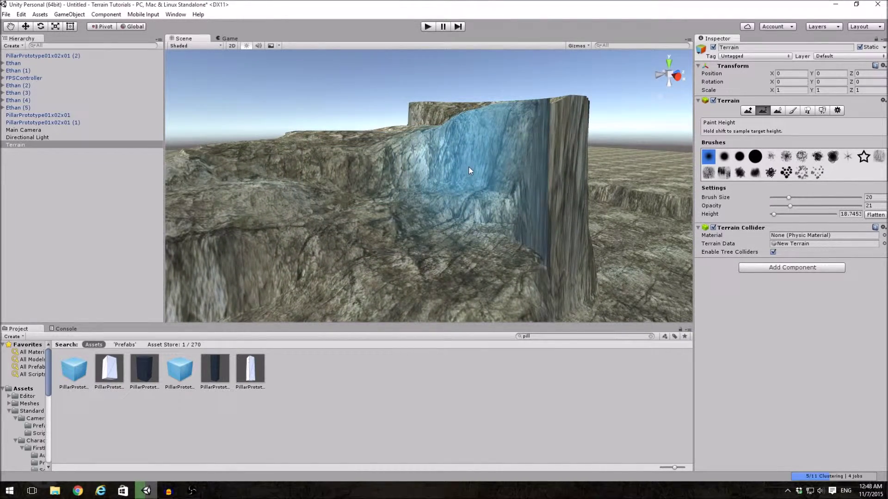
{"action": "mouse_move", "coordinate": [469, 166]}
{"action": "right_mouse_down"}
{"action": "mouse_move", "coordinate": [442, 213]}
{"action": "mouse_move", "coordinate": [624, 249]}
{"action": "mouse_move", "coordinate": [594, 251]}
{"action": "mouse_move", "coordinate": [361, 188]}
{"action": "right_mouse_up"}
{"action": "left_click", "coordinate": [392, 216], "text": "shift"}
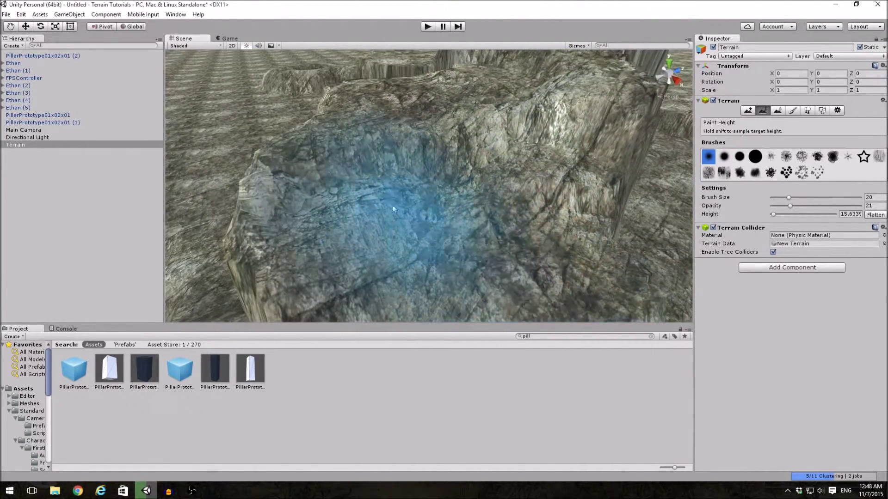
{"action": "left_click", "coordinate": [360, 188], "text": "shift"}
{"action": "left_click_drag", "start_coordinate": [390, 200], "coordinate": [428, 228]}
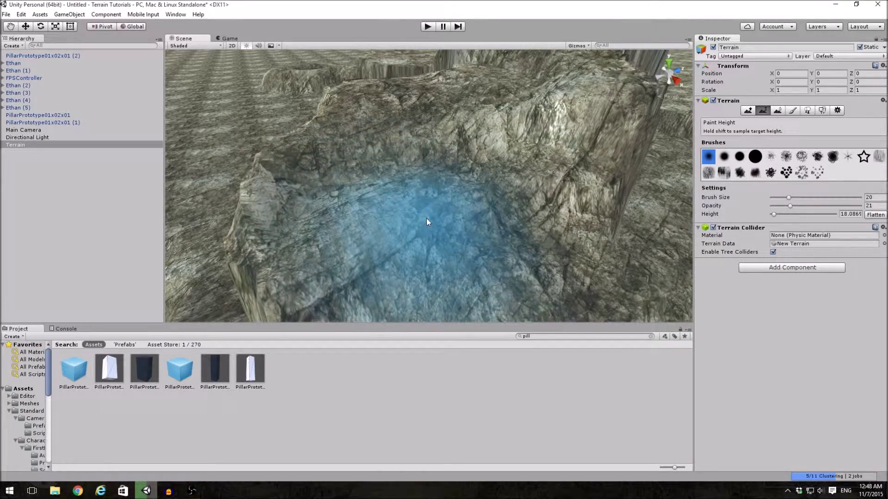
Level the next plateau patches, steps, raised block top and gap beside the cliff wall.
{"action": "mouse_move", "coordinate": [428, 228]}
{"action": "right_mouse_down"}
{"action": "mouse_move", "coordinate": [533, 225]}
{"action": "mouse_move", "coordinate": [423, 200]}
{"action": "mouse_move", "coordinate": [541, 214]}
{"action": "mouse_move", "coordinate": [369, 221]}
{"action": "mouse_move", "coordinate": [413, 232]}
{"action": "right_mouse_up"}
{"action": "left_click", "coordinate": [418, 198]}
{"action": "left_click", "coordinate": [379, 233]}
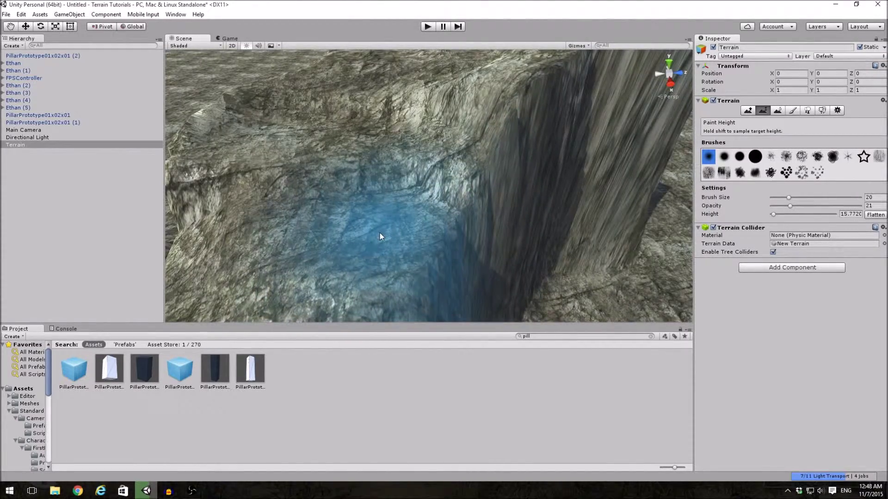
{"action": "mouse_move", "coordinate": [379, 234]}
{"action": "right_mouse_down"}
{"action": "mouse_move", "coordinate": [475, 230]}
{"action": "mouse_move", "coordinate": [374, 166]}
{"action": "right_mouse_up"}
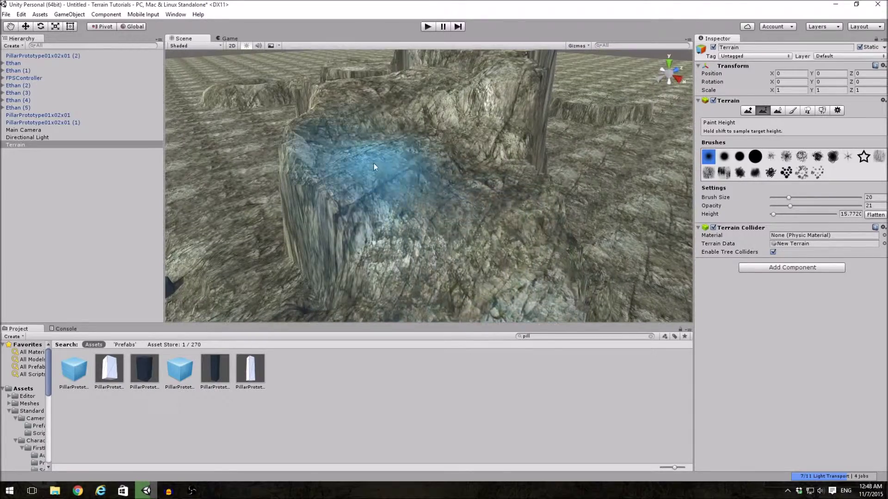
{"action": "left_click", "coordinate": [380, 189]}
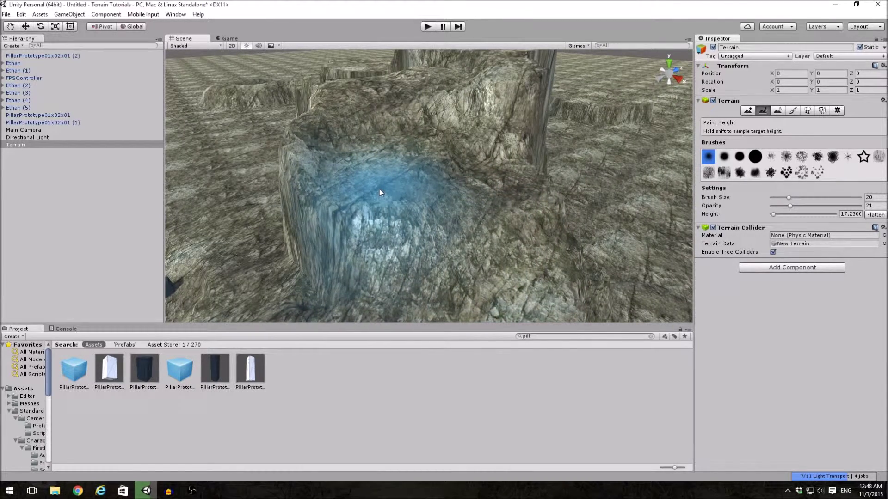
{"action": "mouse_move", "coordinate": [379, 189]}
{"action": "right_mouse_down"}
{"action": "mouse_move", "coordinate": [489, 219]}
{"action": "mouse_move", "coordinate": [445, 195]}
{"action": "right_mouse_up"}
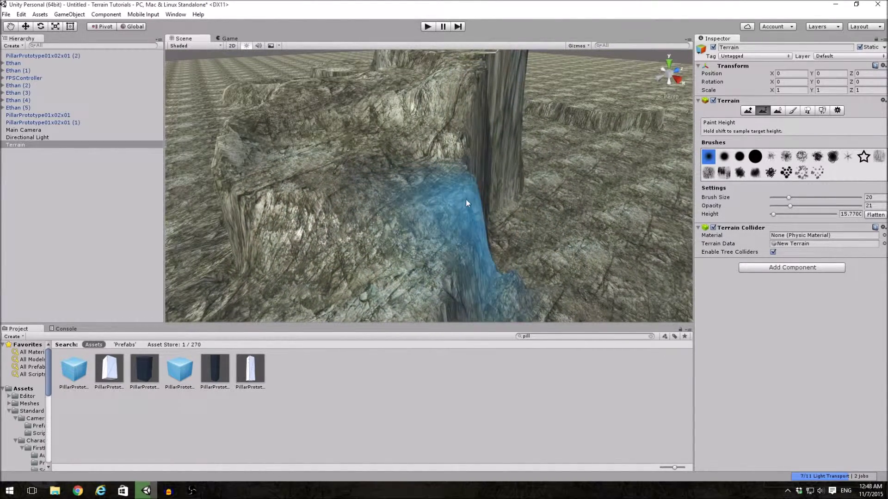
{"action": "left_click_drag", "start_coordinate": [445, 194], "coordinate": [465, 203]}
{"action": "right_click_drag", "start_coordinate": [466, 203], "coordinate": [483, 267]}
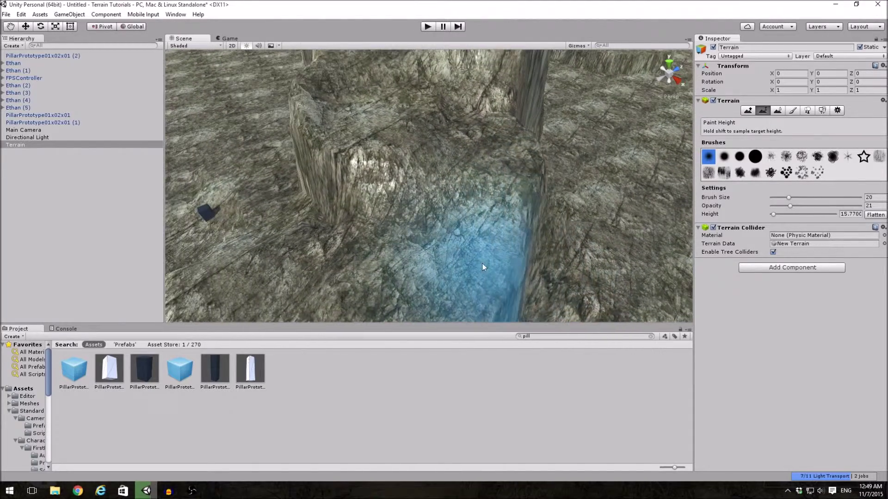
Raise the plateau top to a higher level, about 24, and start a play test.
{"action": "mouse_move", "coordinate": [476, 228]}
{"action": "right_mouse_down"}
{"action": "mouse_move", "coordinate": [485, 195]}
{"action": "mouse_move", "coordinate": [656, 187]}
{"action": "mouse_move", "coordinate": [450, 159]}
{"action": "right_mouse_up"}
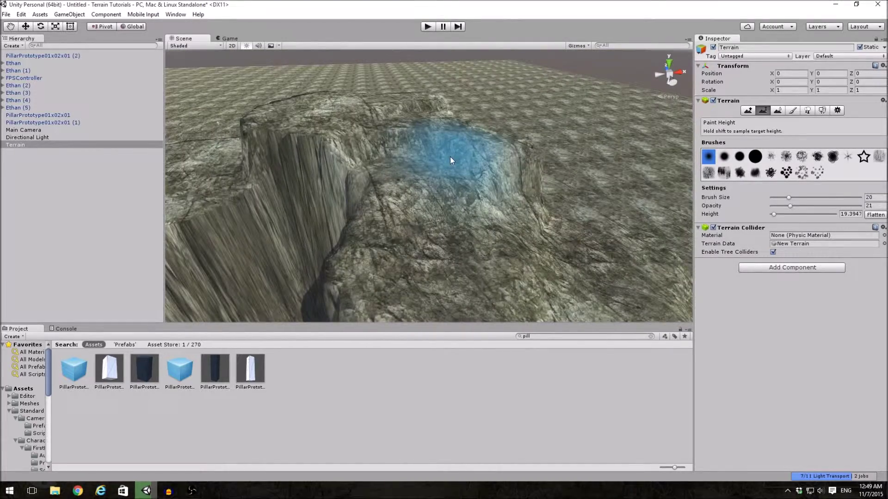
{"action": "left_click_drag", "start_coordinate": [450, 160], "coordinate": [413, 144]}
{"action": "mouse_move", "coordinate": [414, 144]}
{"action": "right_mouse_down"}
{"action": "mouse_move", "coordinate": [456, 133]}
{"action": "mouse_move", "coordinate": [361, 153]}
{"action": "mouse_move", "coordinate": [388, 150]}
{"action": "right_mouse_up"}
{"action": "left_click", "coordinate": [427, 27]}
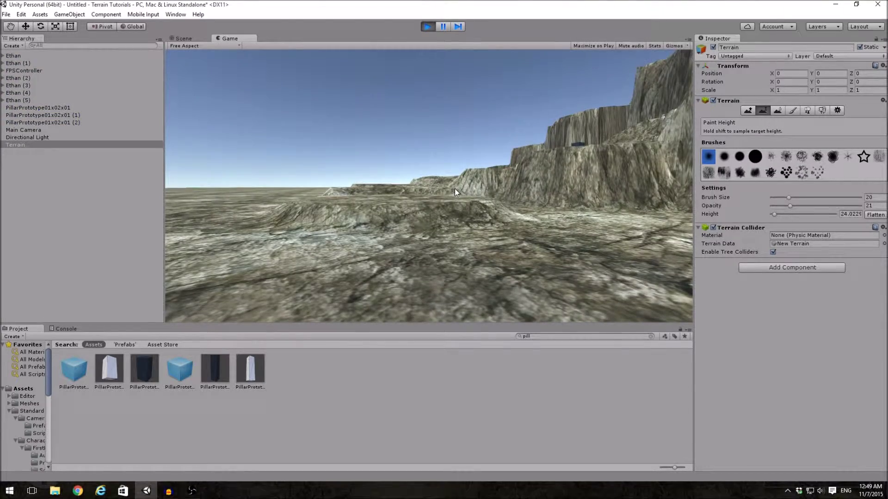
Walk along the cliff base past the pillar and up onto the plateau.
{"action": "key", "text": "w"}
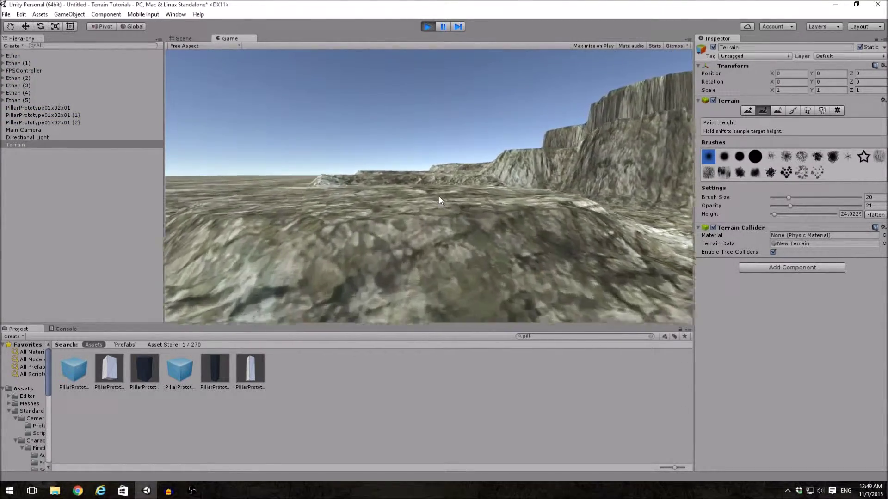
{"action": "key", "text": "w"}
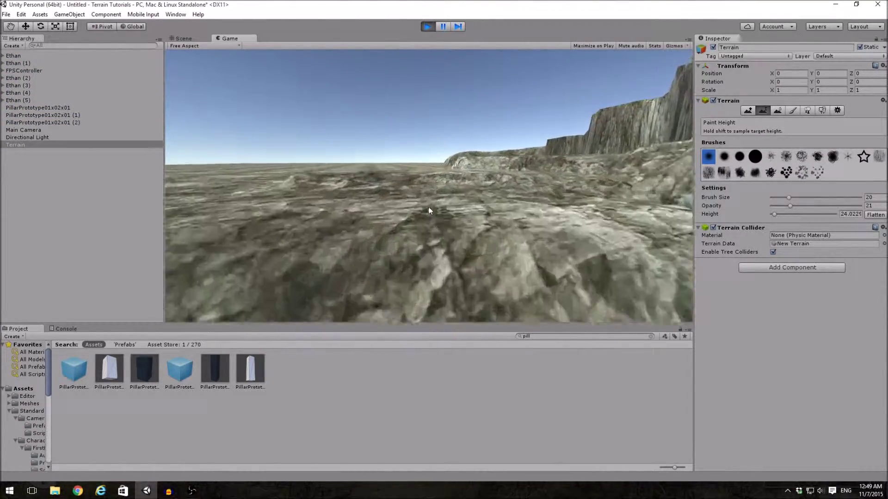
{"action": "key", "text": "w"}
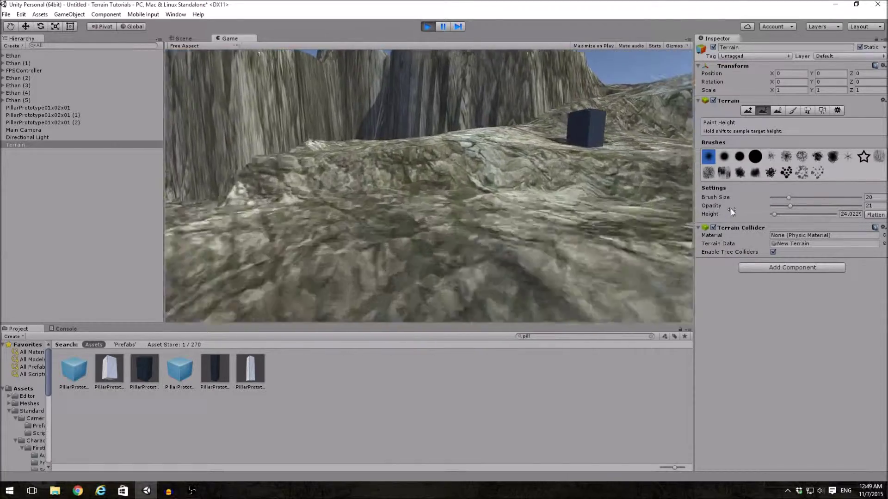
{"action": "key", "text": "w"}
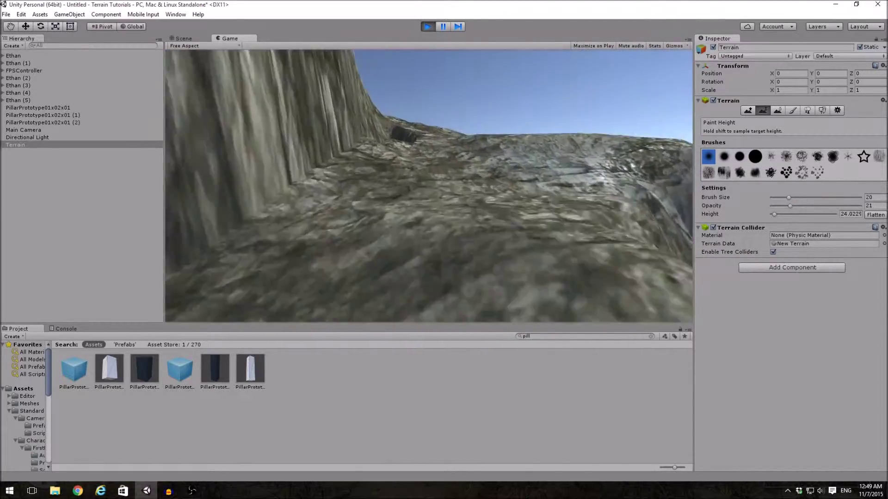
{"action": "key", "text": "w"}
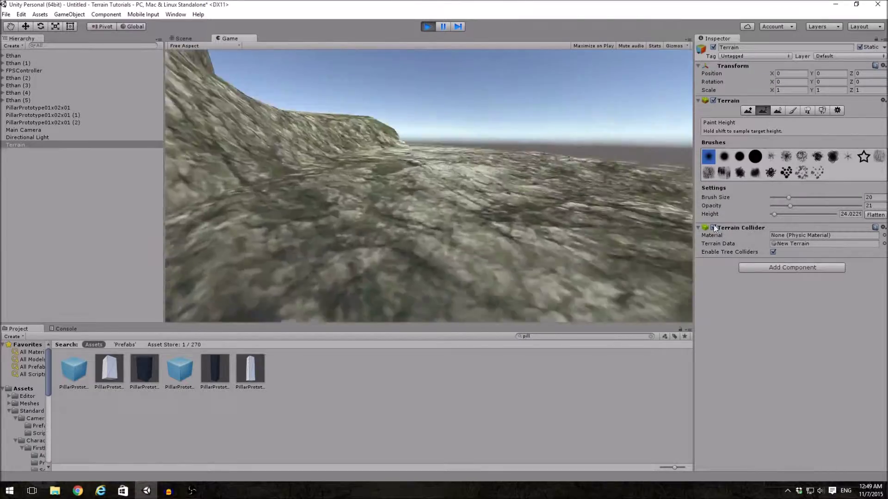
{"action": "key", "text": "w"}
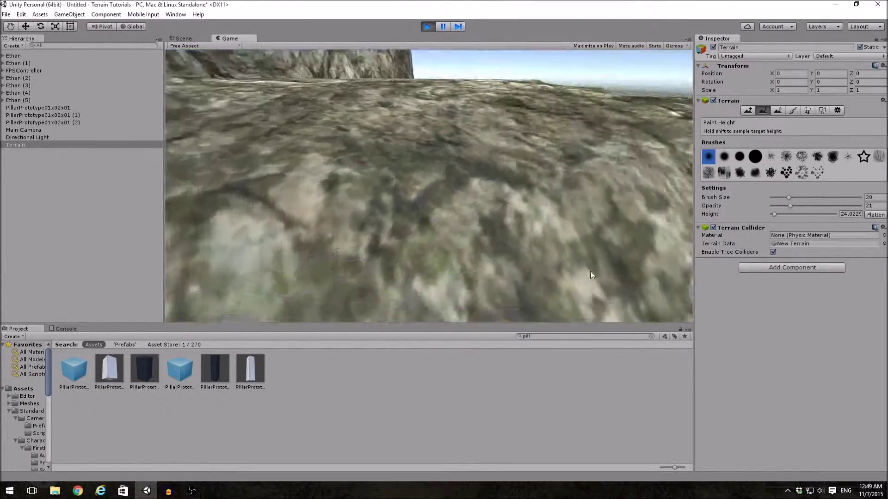
Explore the stepped cliff ledges and open ground, then stop play mode.
{"action": "key", "text": "w"}
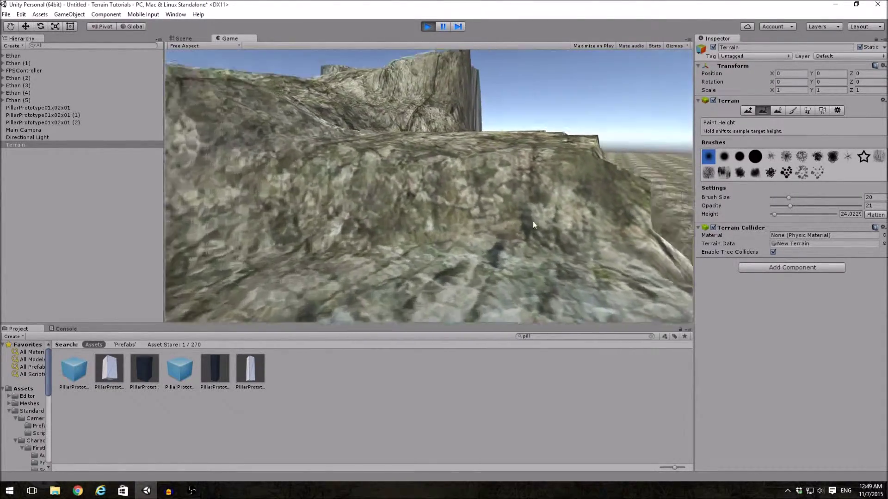
{"action": "key", "text": "w"}
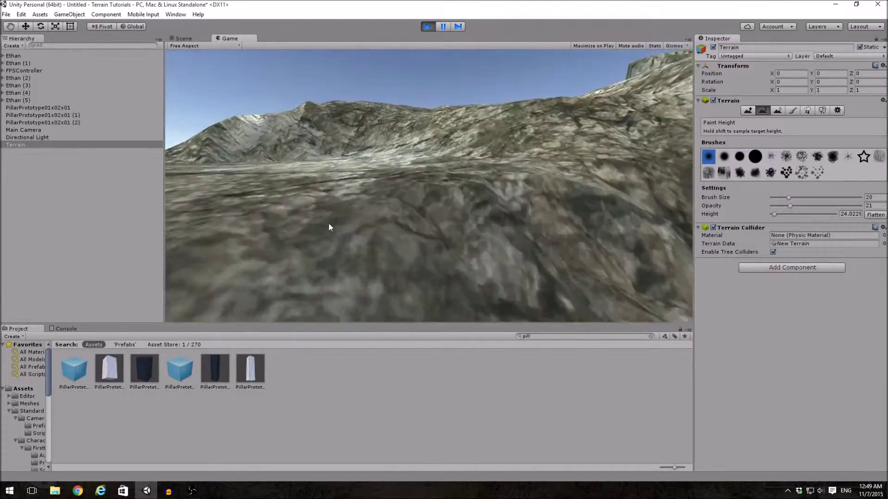
{"action": "key", "text": "w"}
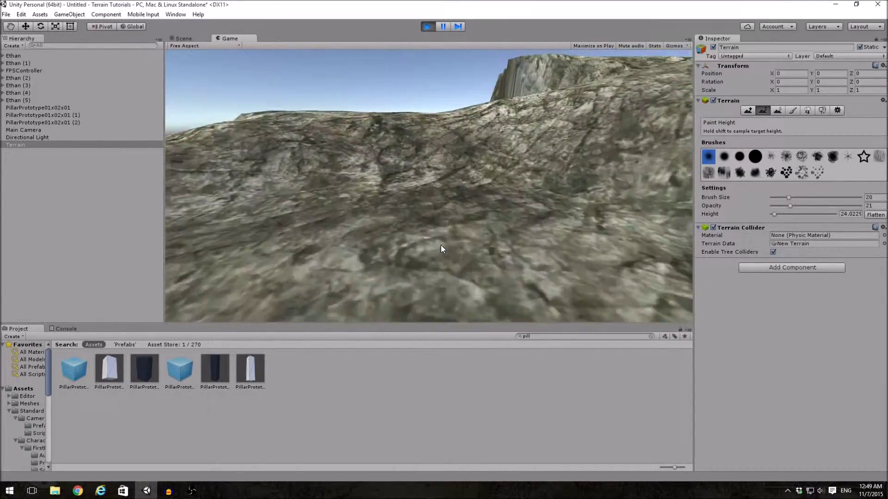
{"action": "key", "text": "w"}
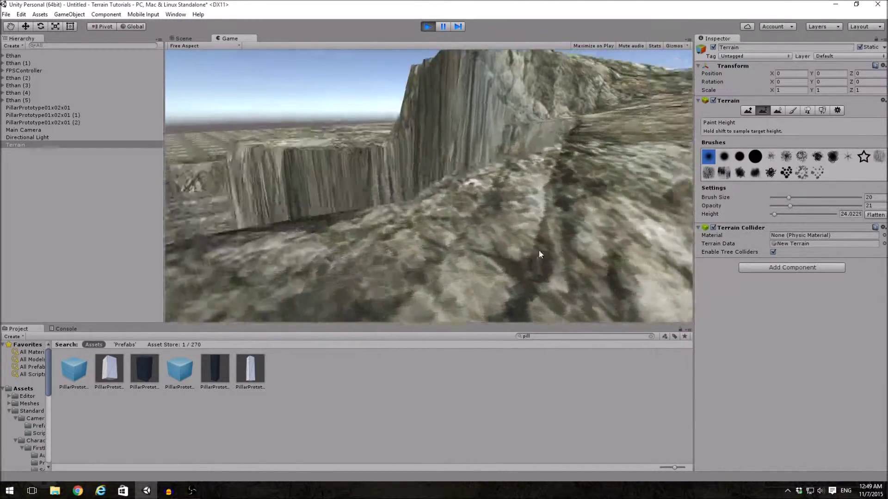
{"action": "key", "text": "w"}
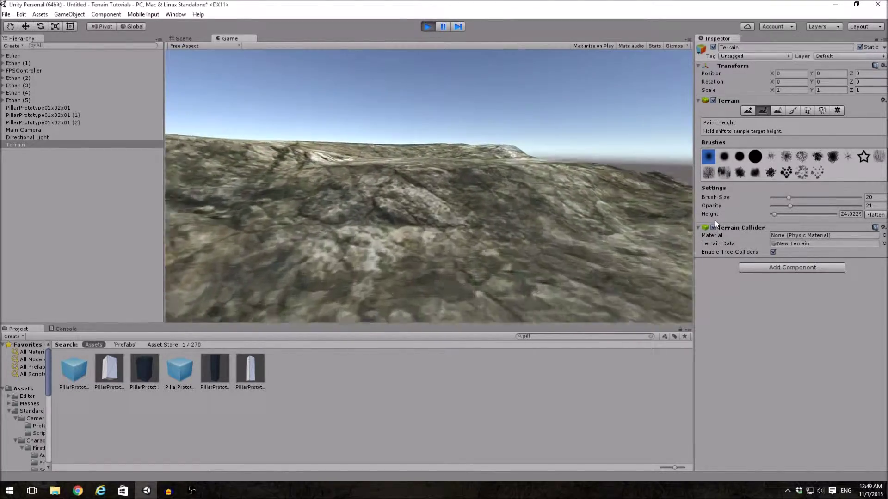
{"action": "key", "text": "w"}
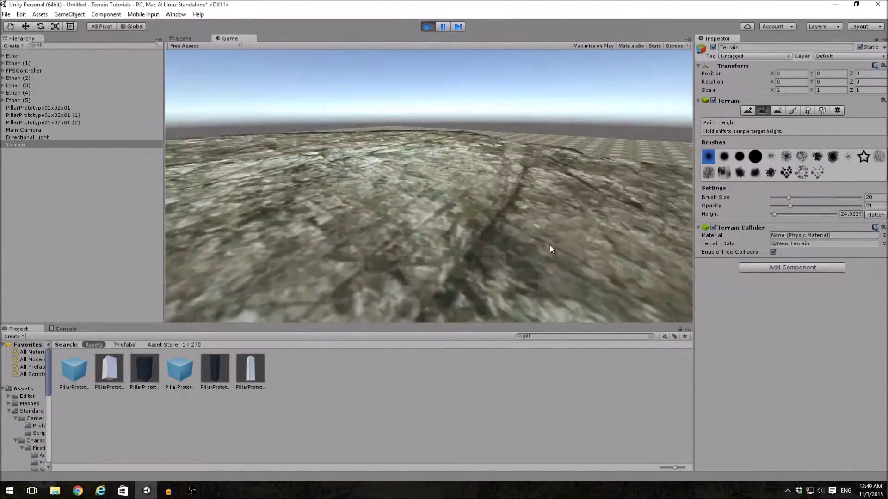
{"action": "key", "text": "w"}
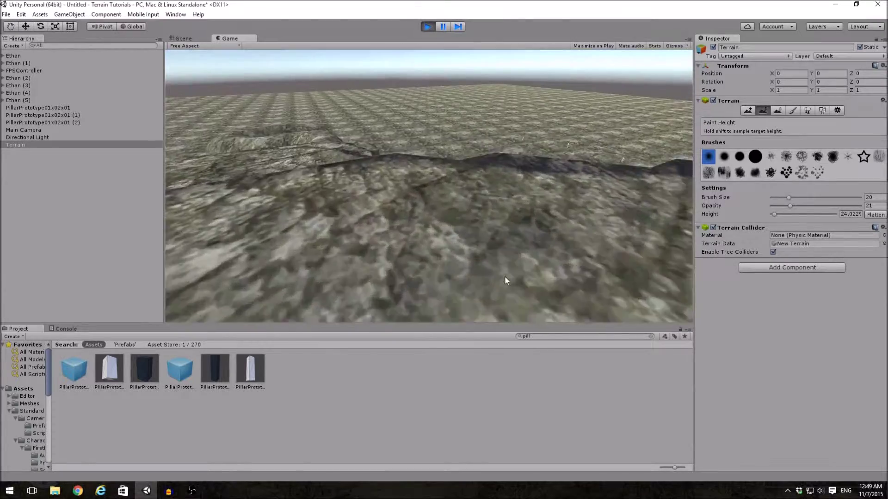
{"action": "left_click", "coordinate": [426, 26]}
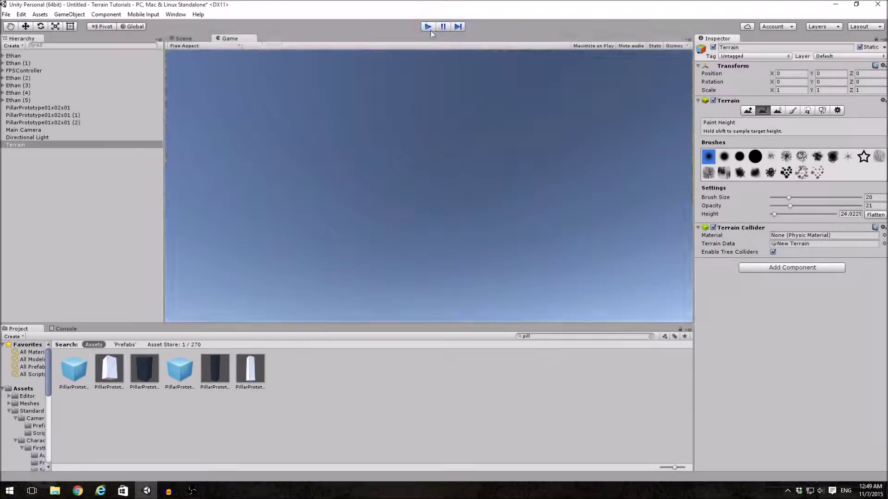
Back in the Scene, choose an irregular noise brush at opacity 100 over the trench.
{"action": "mouse_move", "coordinate": [531, 226]}
{"action": "right_mouse_down"}
{"action": "mouse_move", "coordinate": [479, 245]}
{"action": "mouse_move", "coordinate": [665, 245]}
{"action": "mouse_move", "coordinate": [766, 230]}
{"action": "mouse_move", "coordinate": [564, 241]}
{"action": "mouse_move", "coordinate": [621, 223]}
{"action": "mouse_move", "coordinate": [714, 315]}
{"action": "mouse_move", "coordinate": [748, 302]}
{"action": "mouse_move", "coordinate": [812, 244]}
{"action": "right_mouse_up"}
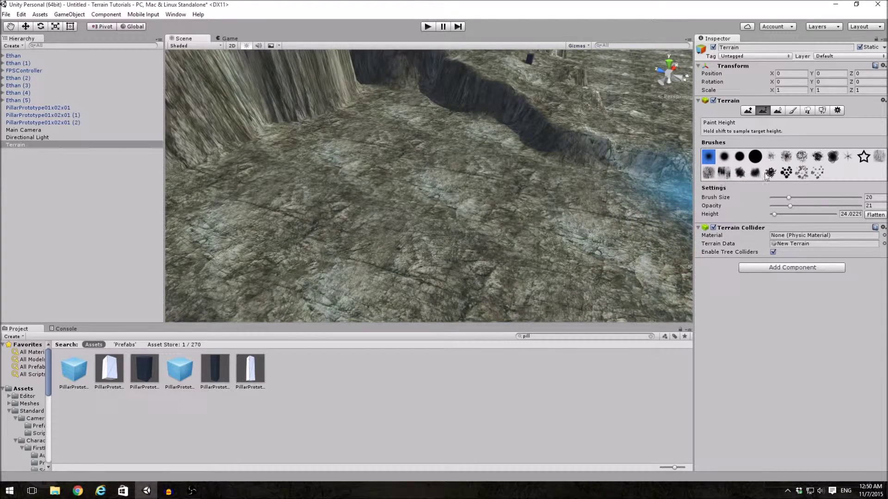
{"action": "left_click", "coordinate": [772, 158]}
{"action": "mouse_move", "coordinate": [578, 213]}
{"action": "right_mouse_down"}
{"action": "mouse_move", "coordinate": [503, 227]}
{"action": "mouse_move", "coordinate": [548, 223]}
{"action": "right_mouse_up"}
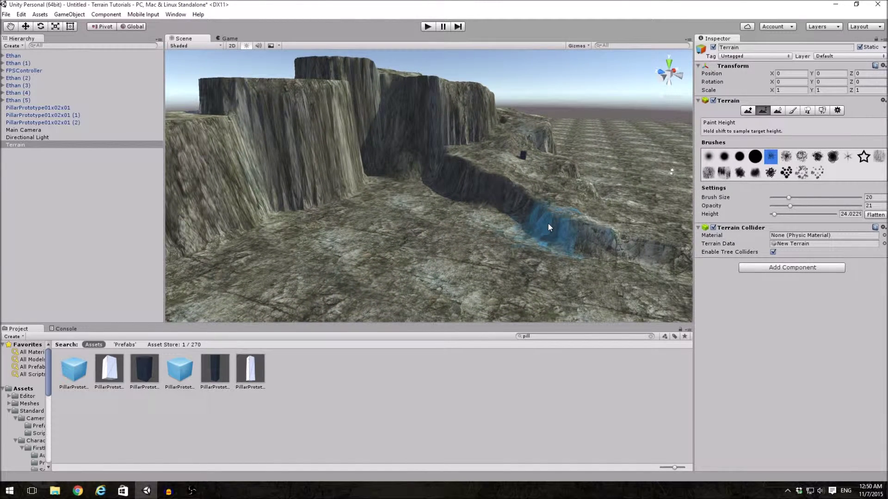
{"action": "mouse_move", "coordinate": [549, 224]}
{"action": "right_mouse_down"}
{"action": "mouse_move", "coordinate": [443, 233]}
{"action": "mouse_move", "coordinate": [508, 261]}
{"action": "mouse_move", "coordinate": [447, 262]}
{"action": "mouse_move", "coordinate": [470, 256]}
{"action": "right_mouse_up"}
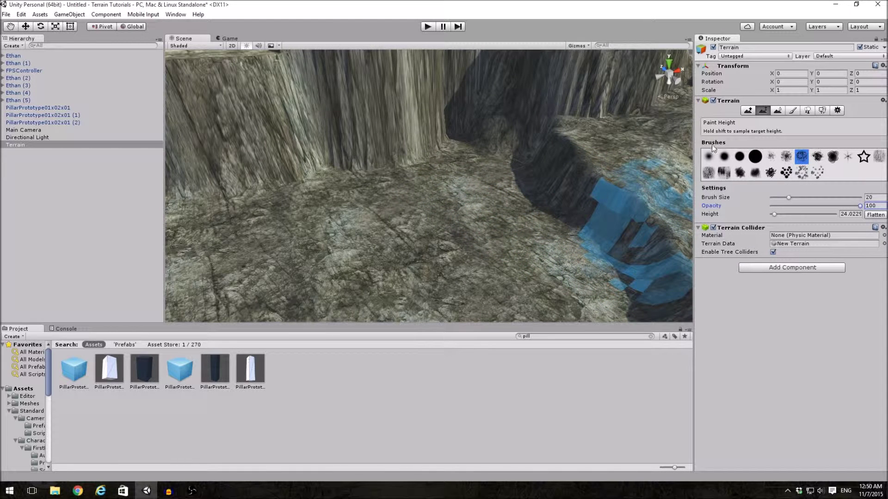
Switch to Raise/Lower Terrain, raise noise bumps, and drop opacity to 7.
{"action": "left_click", "coordinate": [747, 110]}
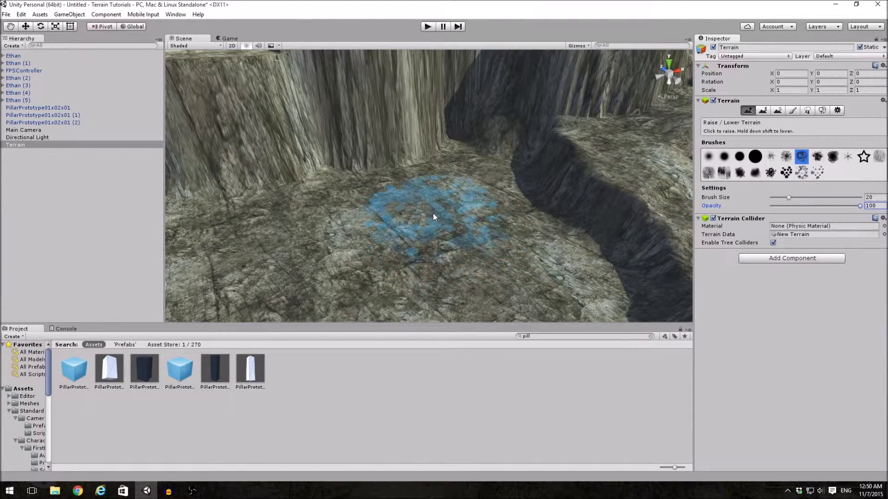
{"action": "left_click", "coordinate": [433, 213]}
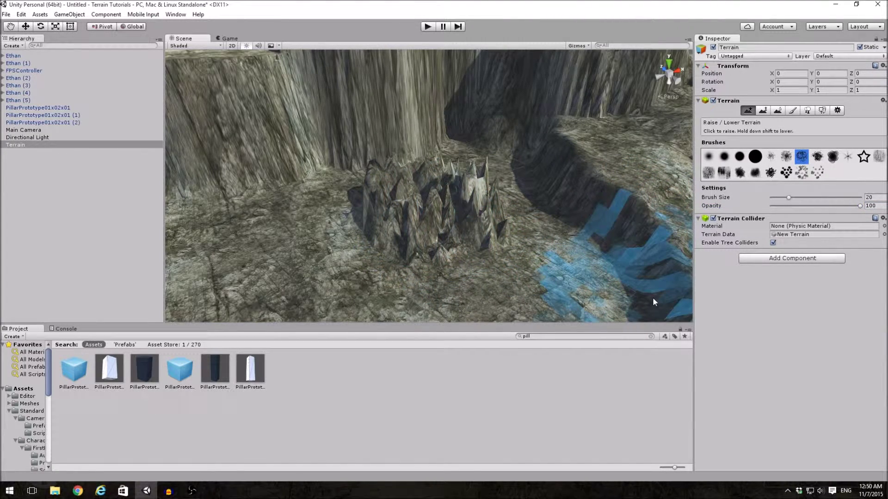
{"action": "mouse_move", "coordinate": [653, 298]}
{"action": "right_mouse_down"}
{"action": "mouse_move", "coordinate": [509, 310]}
{"action": "mouse_move", "coordinate": [659, 284]}
{"action": "right_mouse_up"}
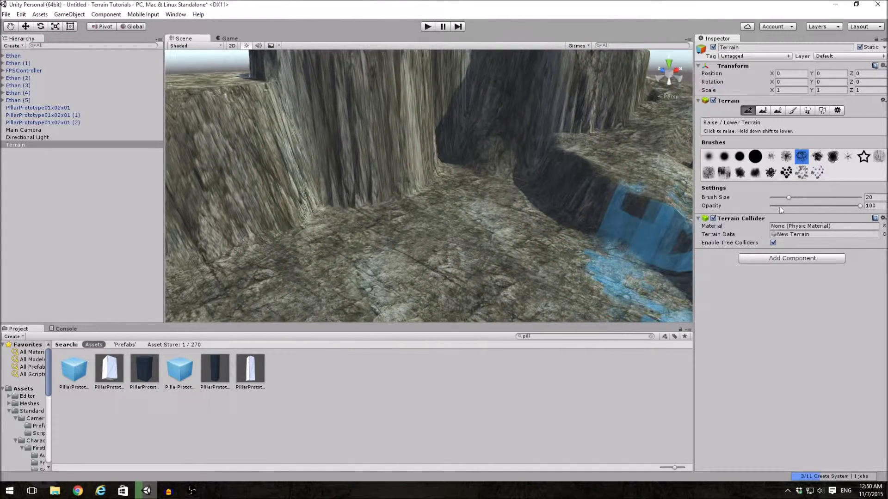
{"action": "left_click", "coordinate": [779, 205]}
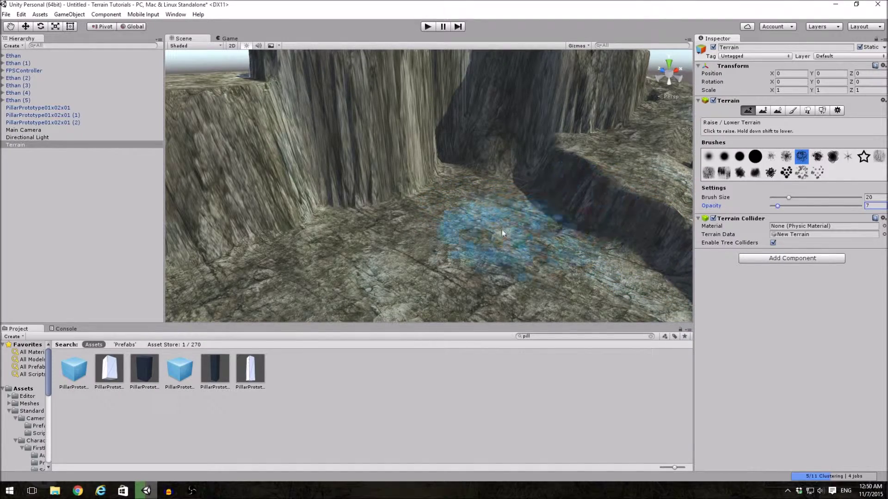
{"action": "scroll", "coordinate": [541, 264], "scroll_direction": "up", "scroll_amount": 1}
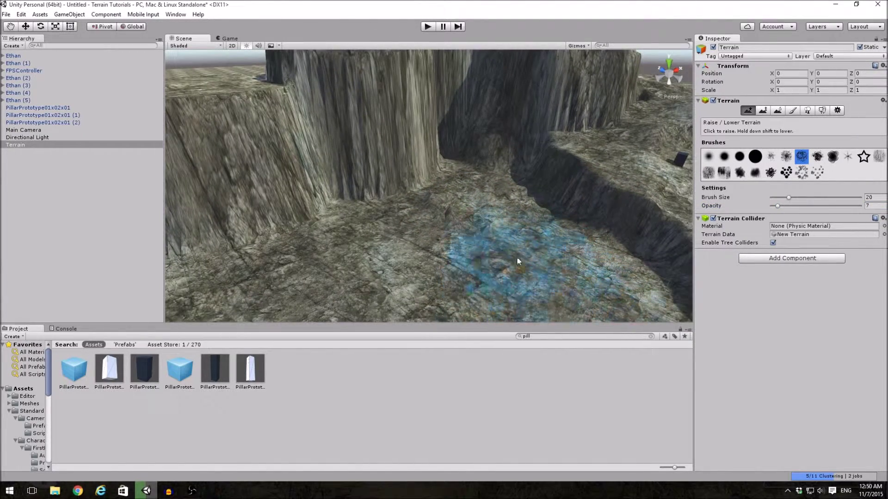
Paint noise over the flat ground, undo the tall spikes, and widen the brush to 69.
{"action": "left_click_drag", "start_coordinate": [517, 262], "coordinate": [486, 262]}
{"action": "right_click_drag", "start_coordinate": [485, 263], "coordinate": [529, 272]}
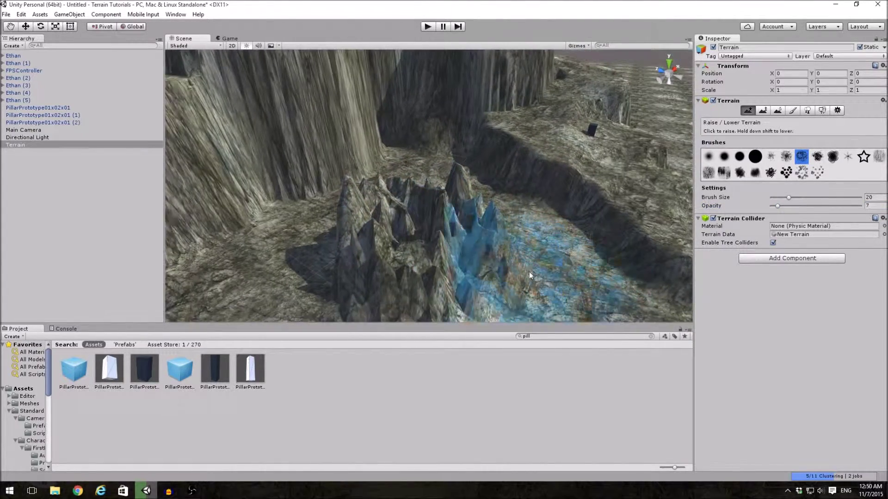
{"action": "key", "text": "ctrl+z"}
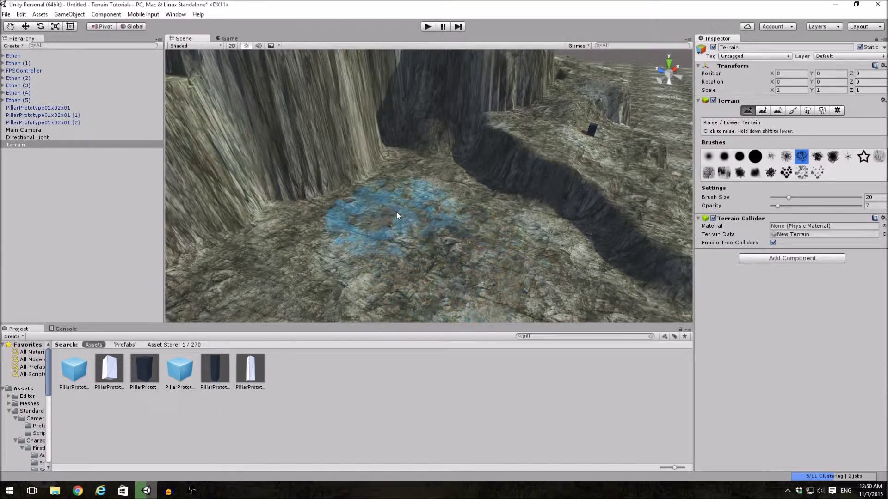
{"action": "mouse_move", "coordinate": [396, 212]}
{"action": "right_mouse_down"}
{"action": "mouse_move", "coordinate": [509, 255]}
{"action": "mouse_move", "coordinate": [498, 251]}
{"action": "right_mouse_up"}
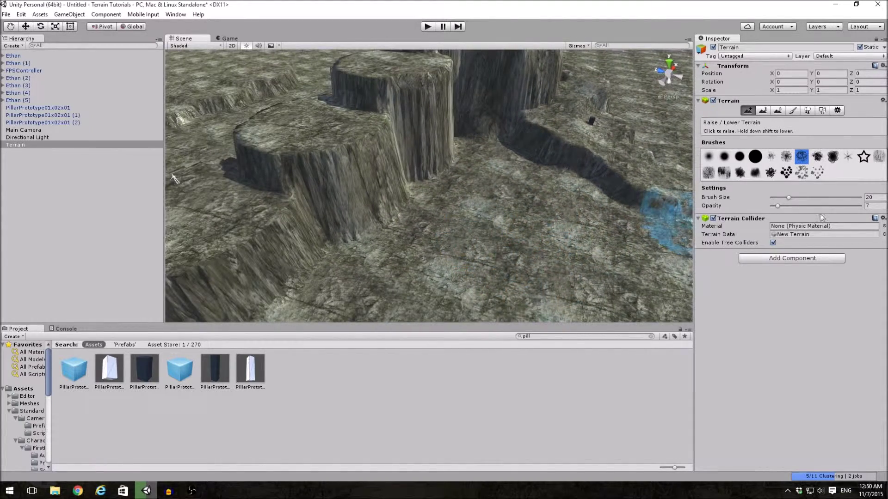
{"action": "left_click_drag", "start_coordinate": [830, 198], "coordinate": [834, 199]}
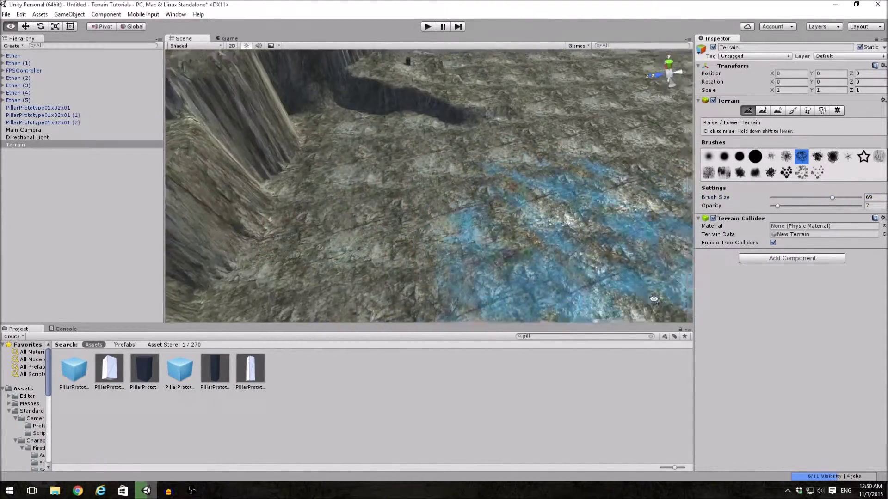
{"action": "mouse_move", "coordinate": [486, 244]}
{"action": "right_mouse_down"}
{"action": "mouse_move", "coordinate": [567, 296]}
{"action": "mouse_move", "coordinate": [440, 261]}
{"action": "right_mouse_up"}
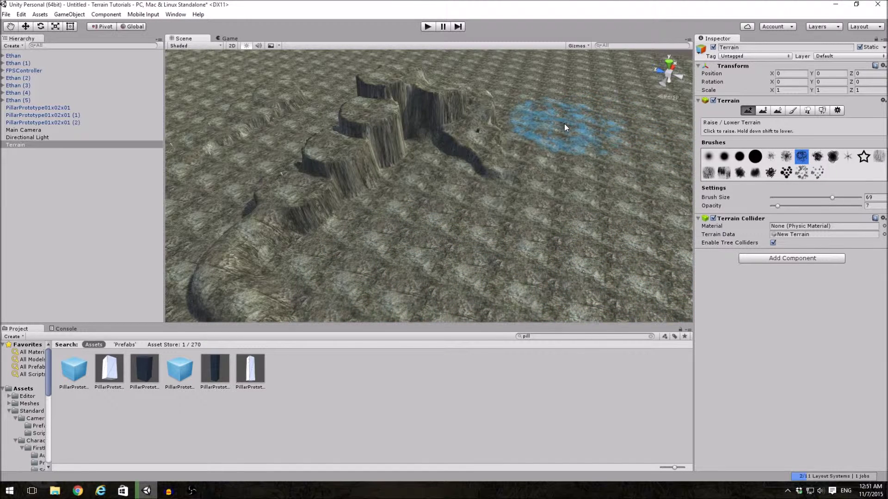
Pick the soft round brush at opacity 4, select Smooth Height, and start Play.
{"action": "left_click", "coordinate": [755, 157]}
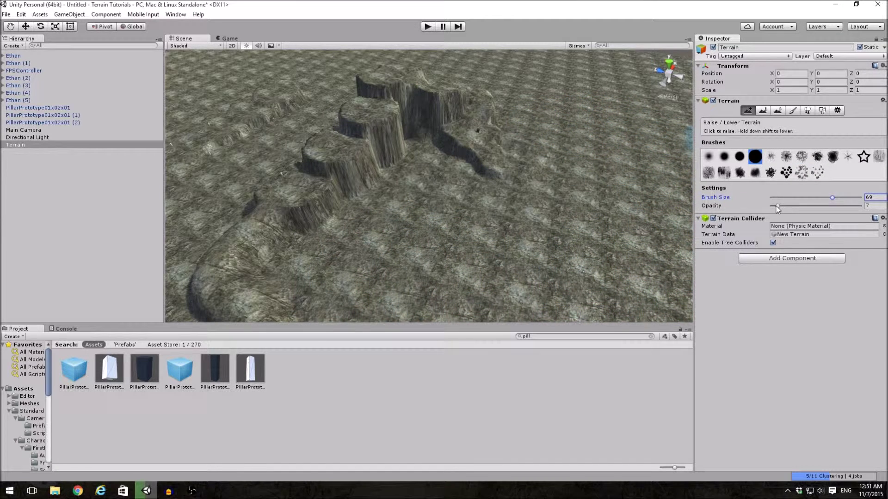
{"action": "left_click_drag", "start_coordinate": [778, 206], "coordinate": [775, 206]}
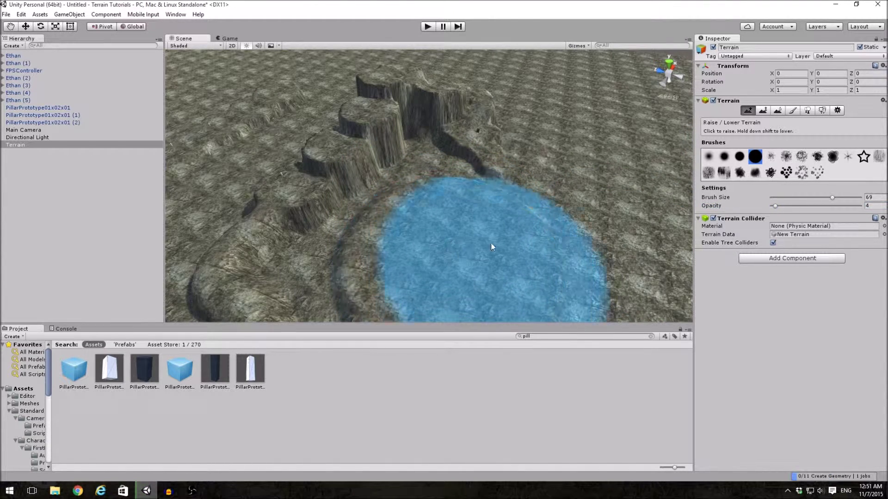
{"action": "left_click", "coordinate": [778, 110]}
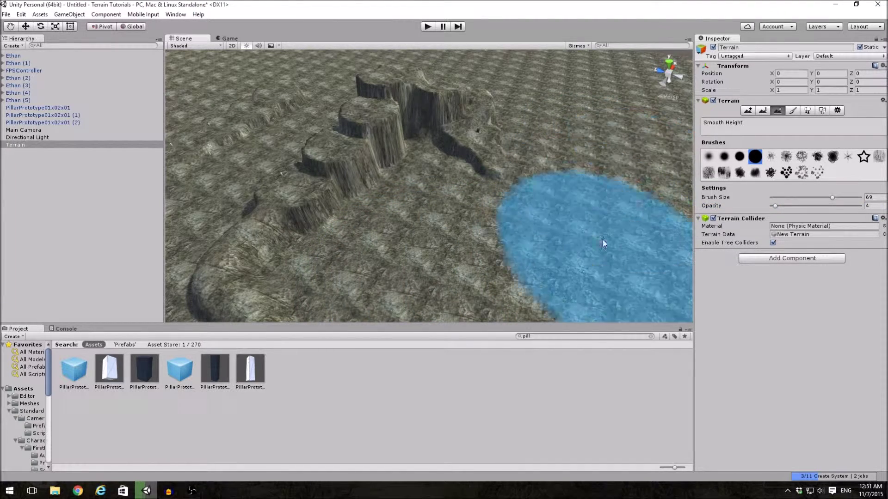
{"action": "left_click", "coordinate": [426, 26]}
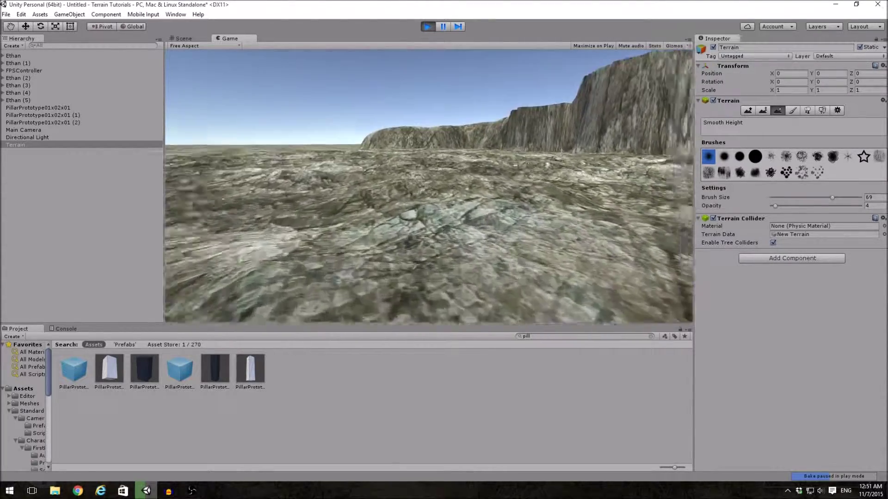
Stop the play test and set the smoothing brush to size 37, opacity 11.
{"action": "key", "text": "ctrl+p"}
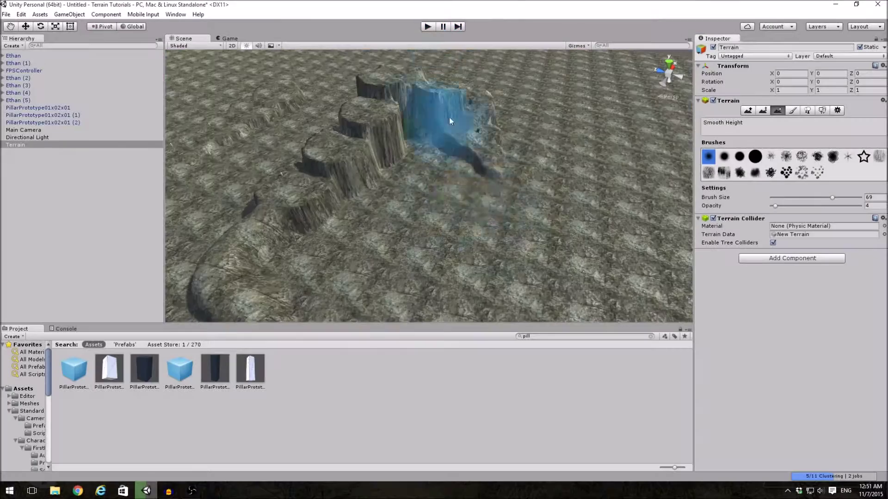
{"action": "mouse_move", "coordinate": [449, 117]}
{"action": "right_mouse_down"}
{"action": "mouse_move", "coordinate": [537, 232]}
{"action": "mouse_move", "coordinate": [486, 173]}
{"action": "right_mouse_up"}
{"action": "key", "text": "bracketleft"}
{"action": "key", "text": "bracketleft"}
{"action": "key", "text": "bracketleft"}
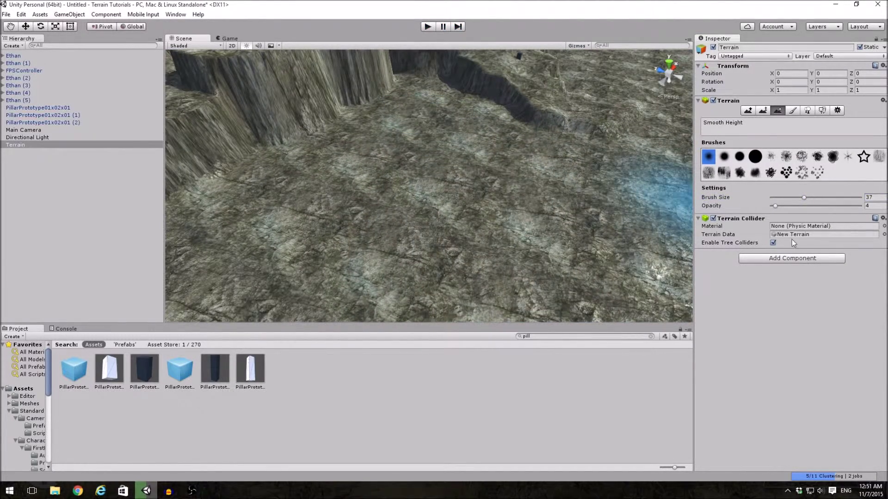
{"action": "left_click_drag", "start_coordinate": [774, 205], "coordinate": [780, 206]}
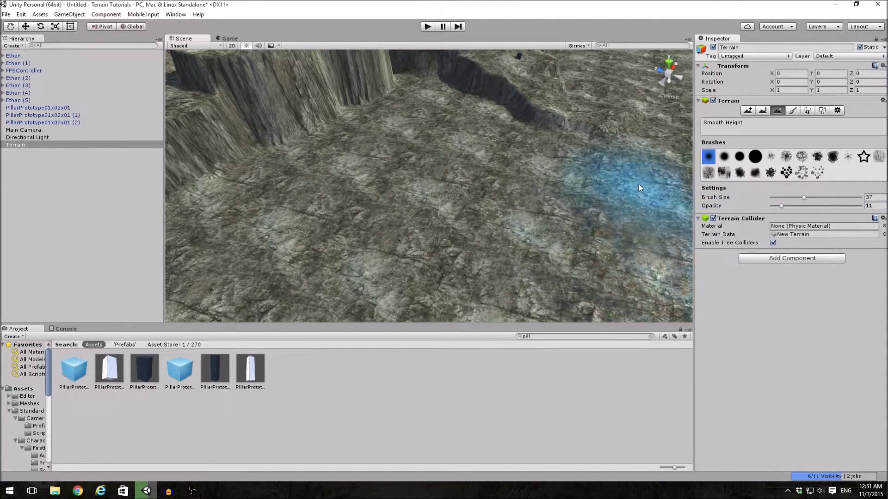
Smooth bumpy patches near the cliff base, then run another play test.
{"action": "mouse_move", "coordinate": [646, 161]}
{"action": "right_mouse_down"}
{"action": "mouse_move", "coordinate": [525, 179]}
{"action": "mouse_move", "coordinate": [426, 146]}
{"action": "mouse_move", "coordinate": [467, 165]}
{"action": "right_mouse_up"}
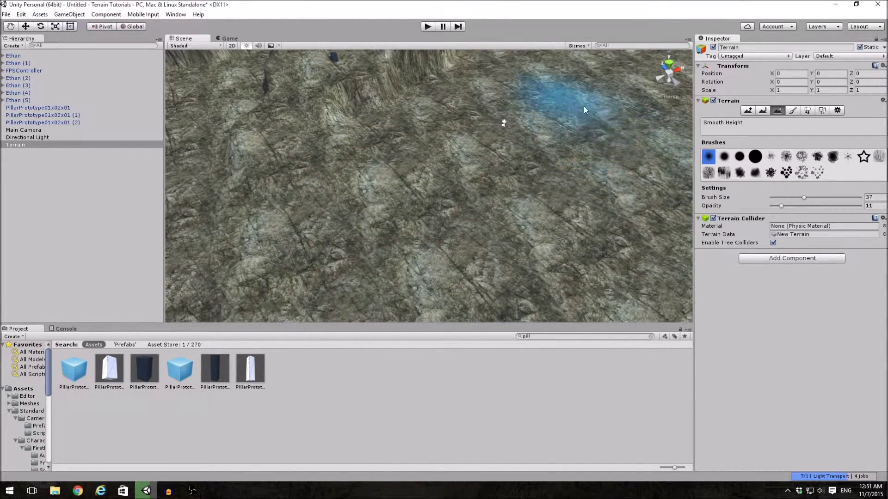
{"action": "mouse_move", "coordinate": [485, 270]}
{"action": "right_mouse_down"}
{"action": "mouse_move", "coordinate": [416, 239]}
{"action": "mouse_move", "coordinate": [361, 269]}
{"action": "right_mouse_up"}
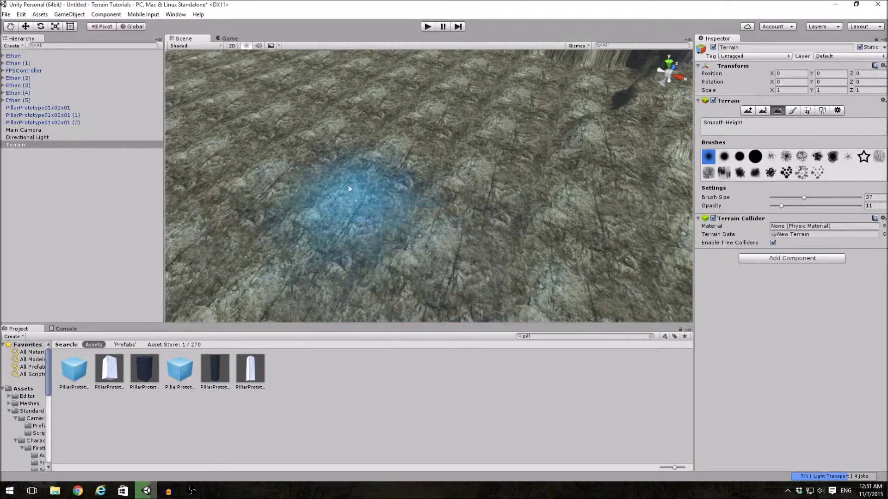
{"action": "right_click_drag", "start_coordinate": [486, 229], "coordinate": [616, 197]}
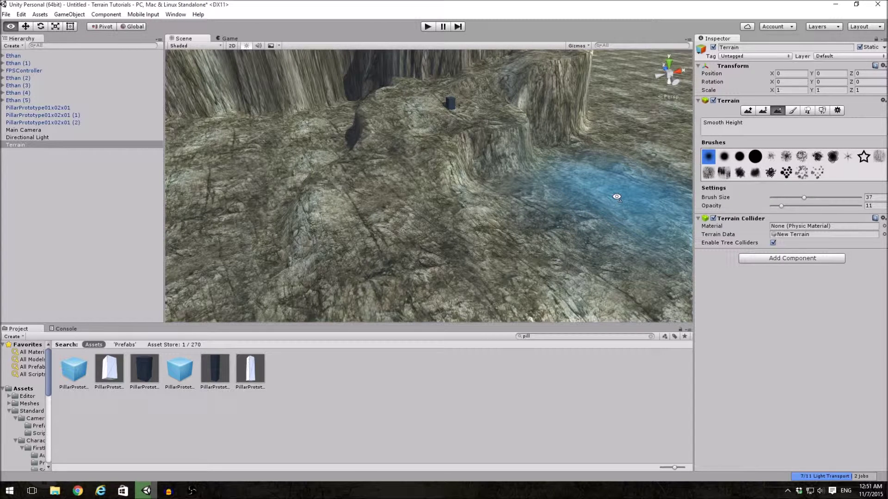
{"action": "right_click_drag", "start_coordinate": [617, 197], "coordinate": [604, 194]}
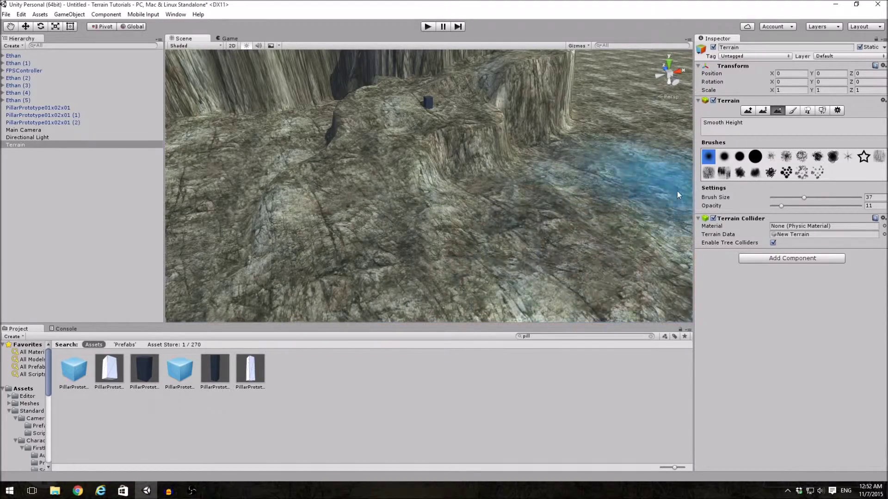
{"action": "right_click_drag", "start_coordinate": [625, 229], "coordinate": [591, 182]}
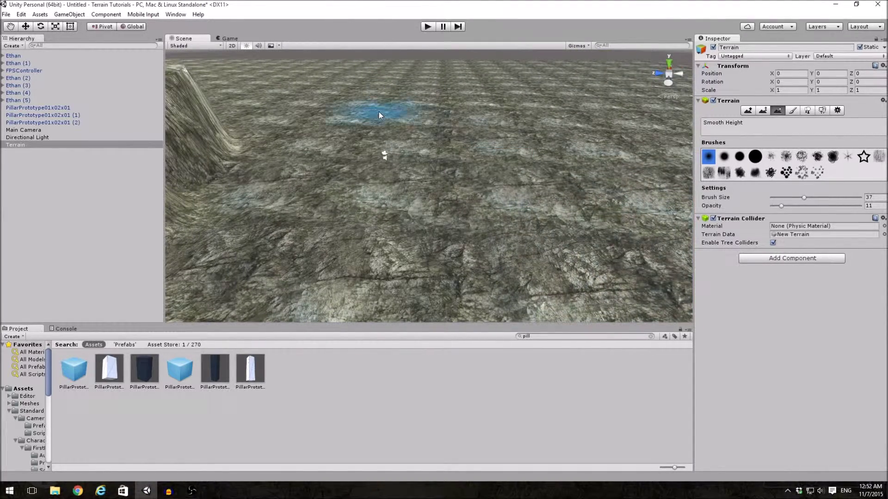
{"action": "left_click", "coordinate": [426, 27]}
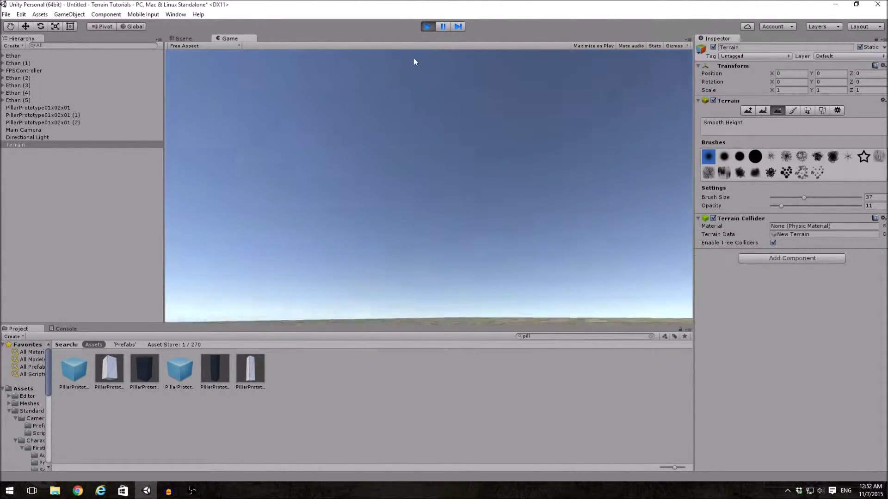
Stop the play test and orbit the Scene view around the stepped plateaus.
{"action": "left_click", "coordinate": [427, 30]}
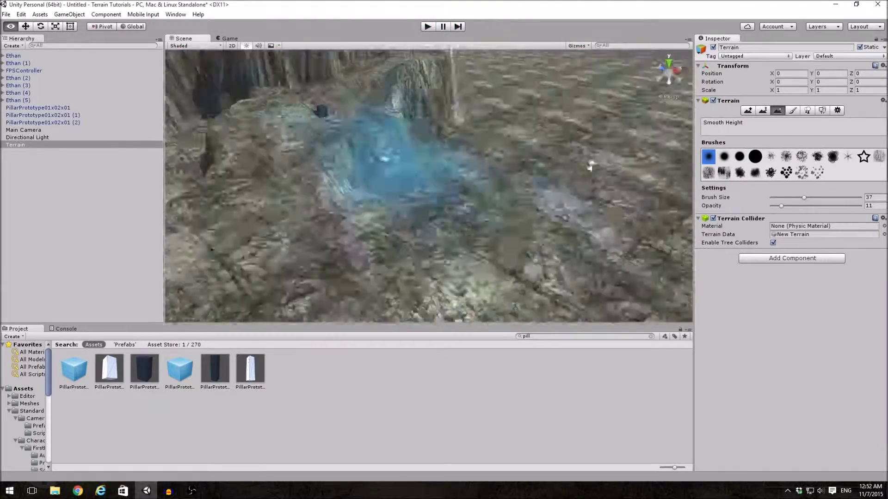
{"action": "mouse_move", "coordinate": [465, 203]}
{"action": "right_mouse_down"}
{"action": "mouse_move", "coordinate": [296, 188]}
{"action": "mouse_move", "coordinate": [556, 177]}
{"action": "right_mouse_up"}
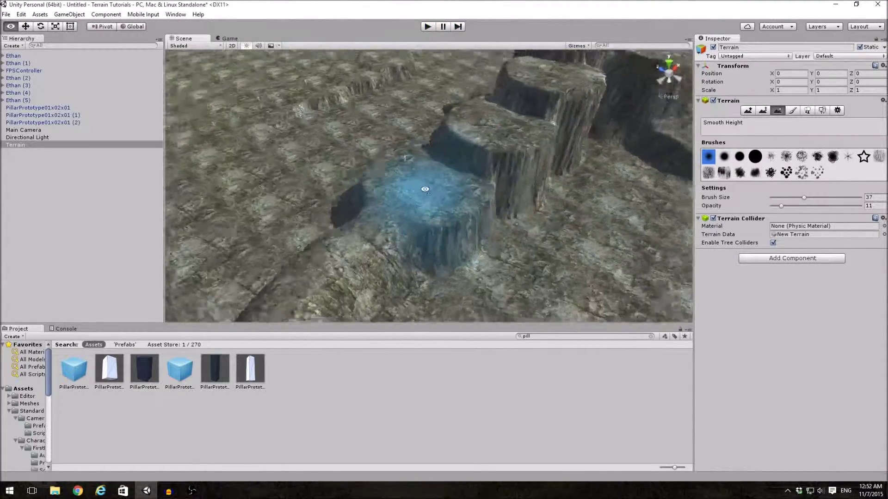